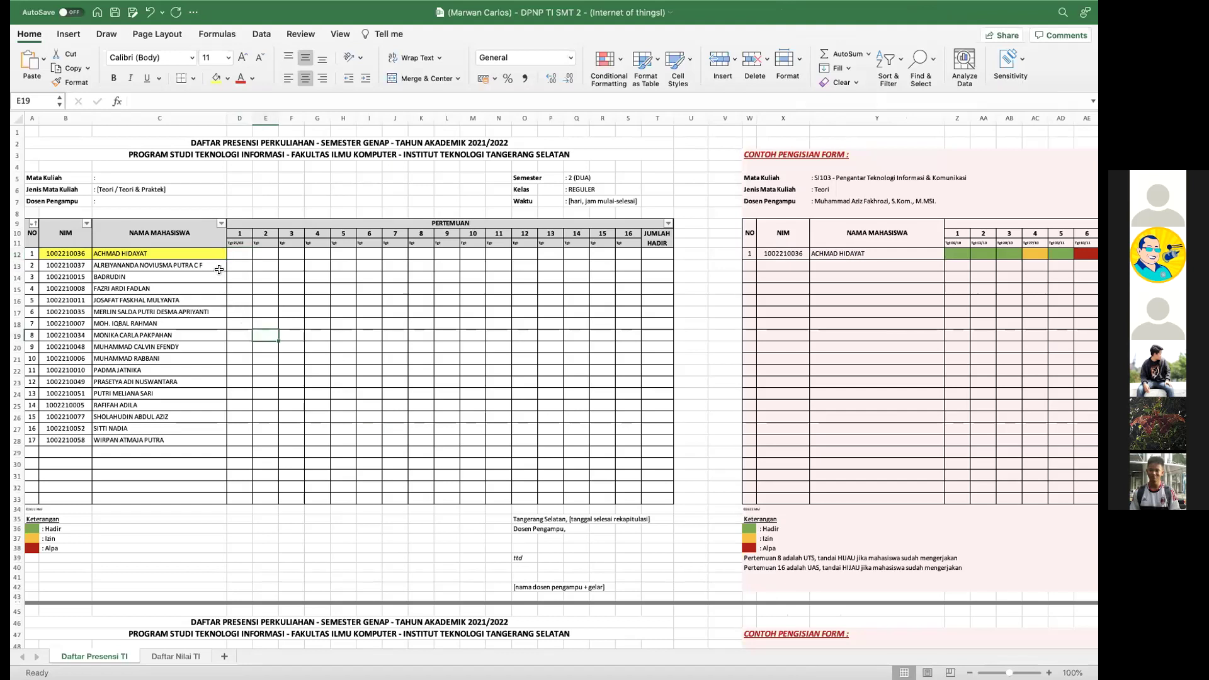
# - Enter an x in D12 to mark the first student present for meeting 1
pyautogui.click(246, 253)
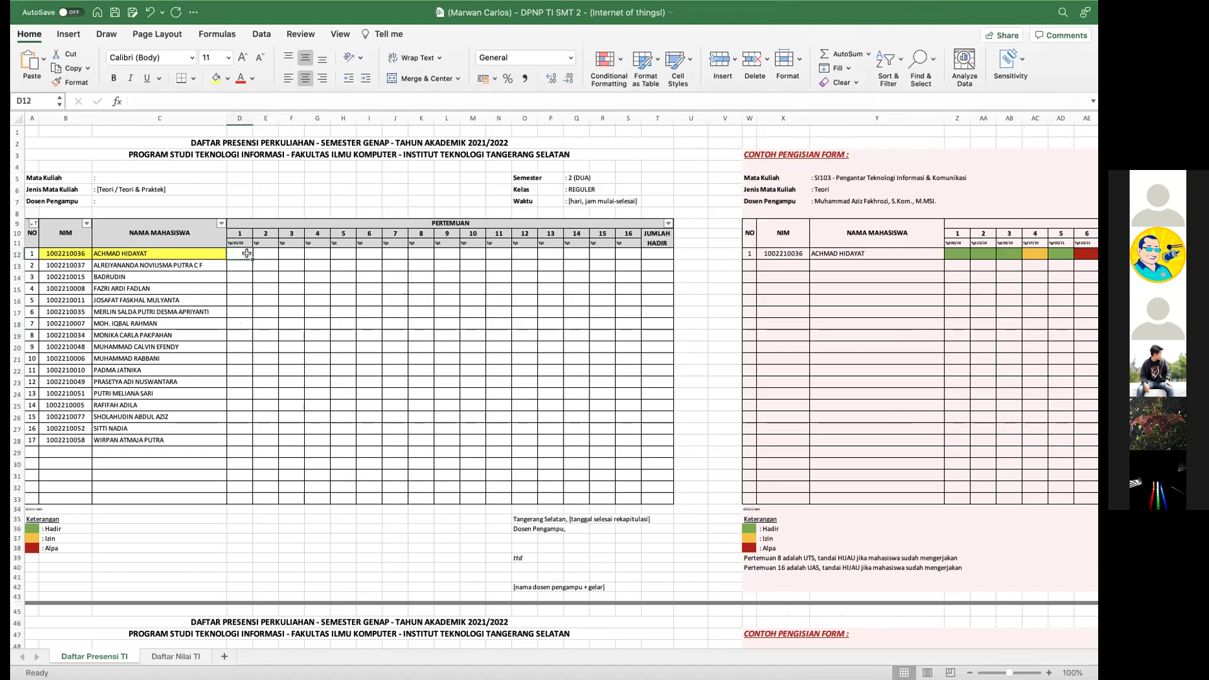
pyautogui.write('x')
pyautogui.click(240, 263)
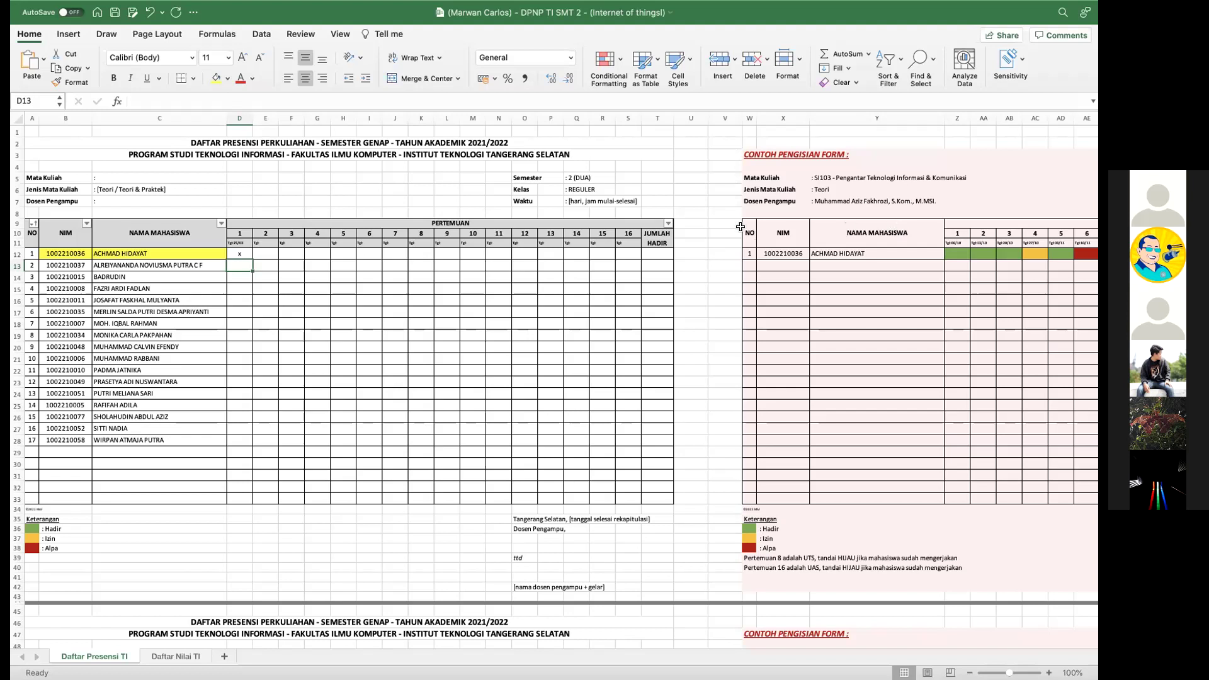
# - Delete row 13 twice, removing the second and third students from the list
pyautogui.click(17, 265)
pyautogui.rightClick(18, 265)
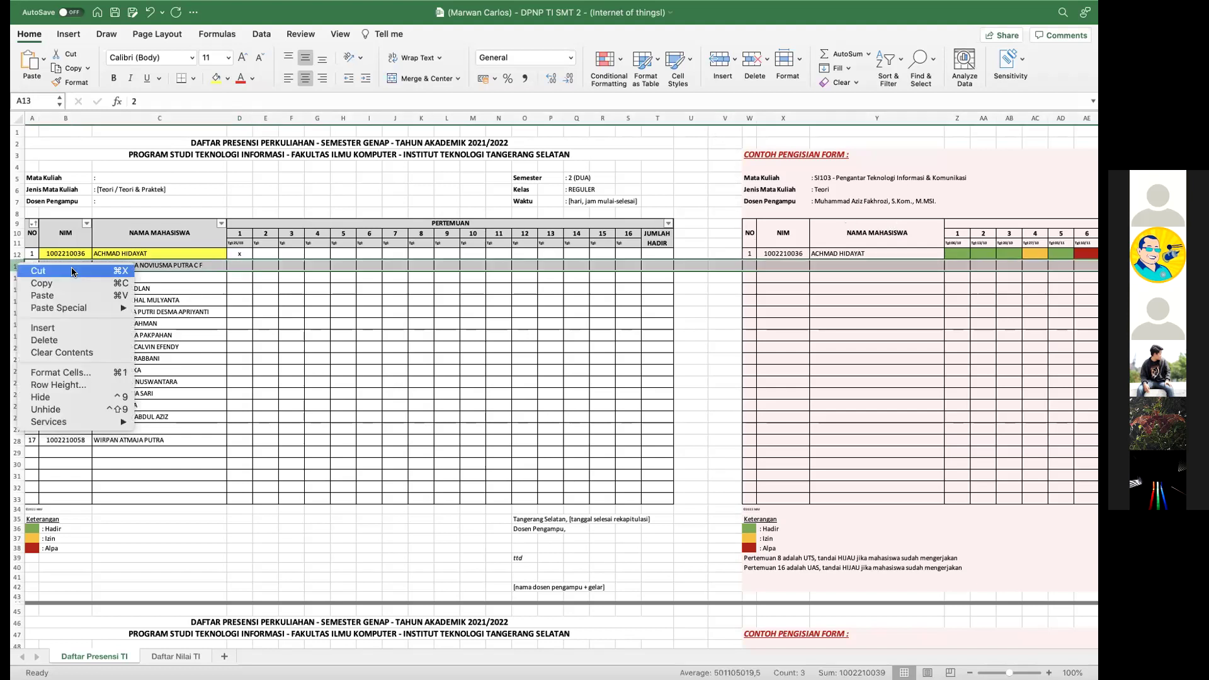
pyautogui.click(87, 340)
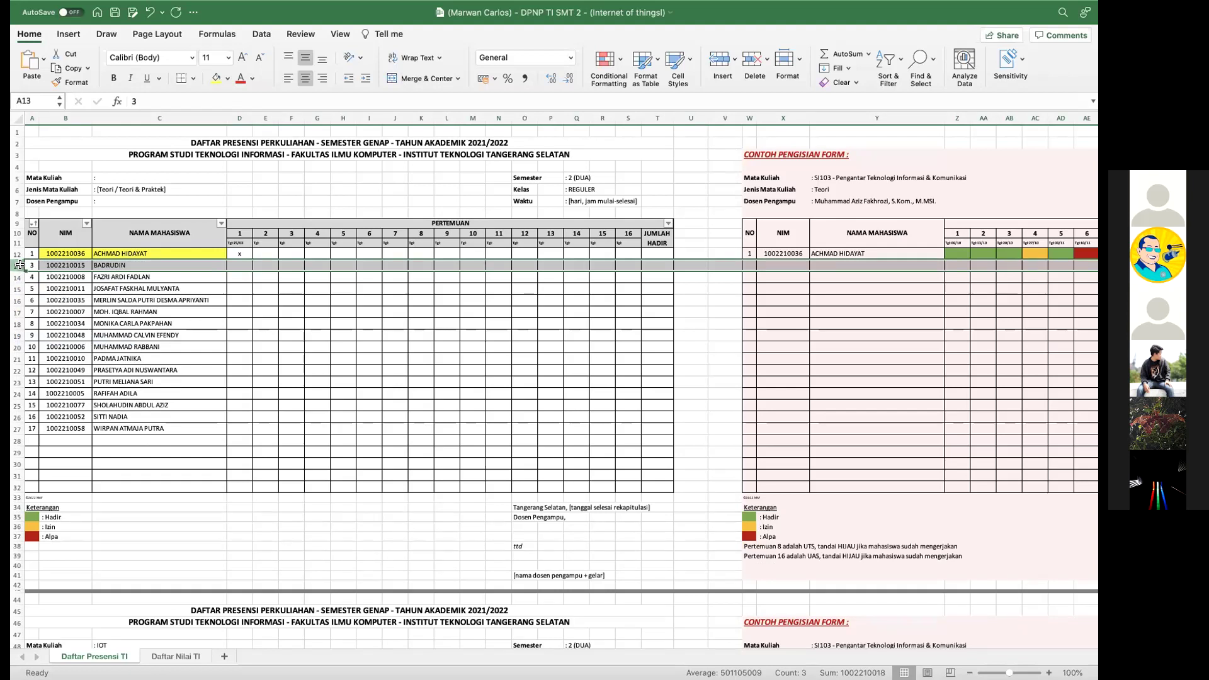
pyautogui.rightClick(20, 265)
pyautogui.click(58, 340)
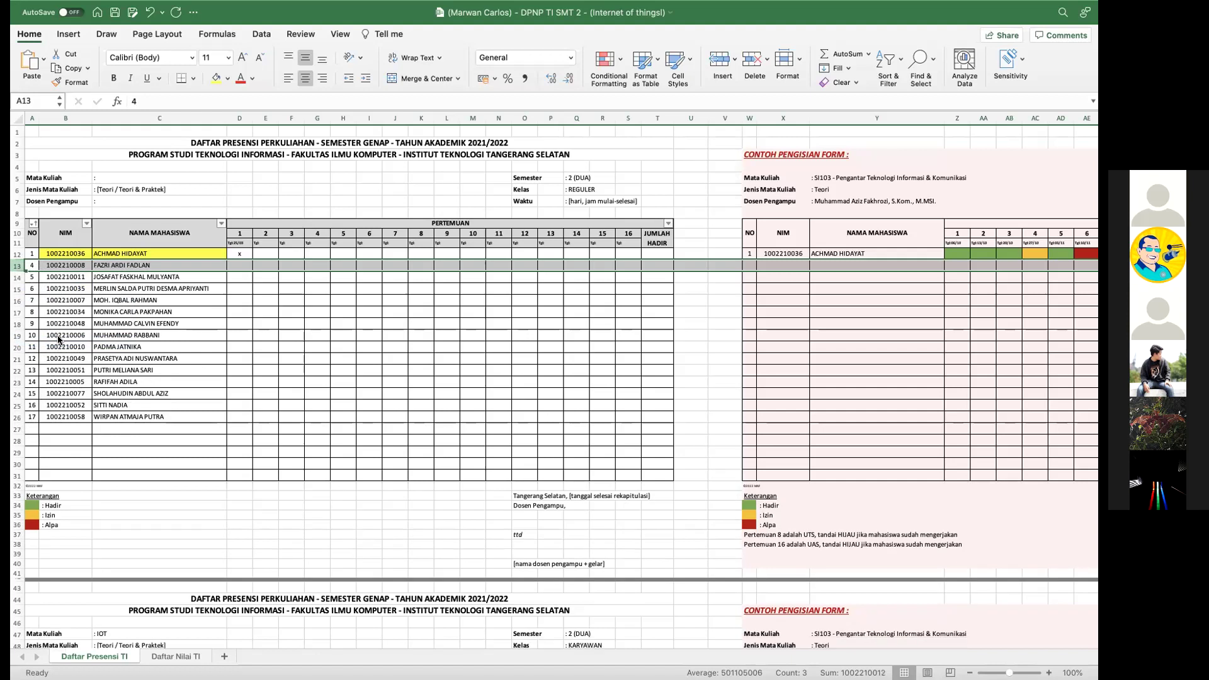
pyautogui.click(195, 275)
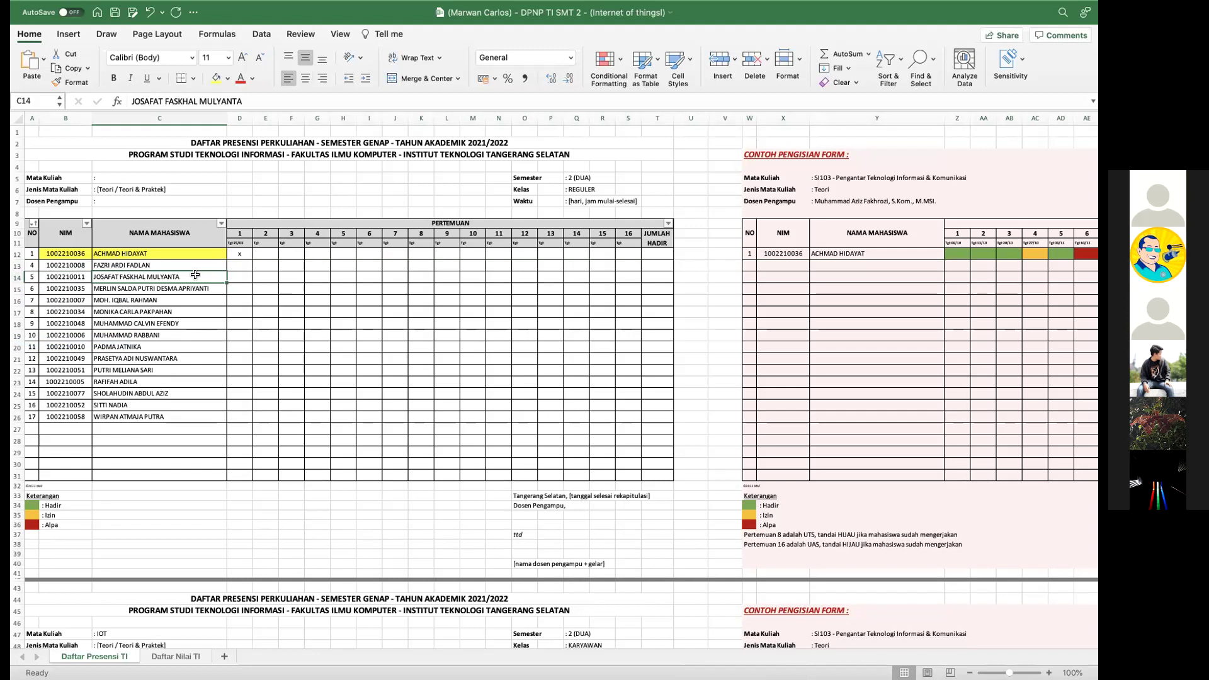
# - Enter x in D16 and D17 for students 7 and 8 under meeting 1
pyautogui.click(240, 300)
pyautogui.write('x')
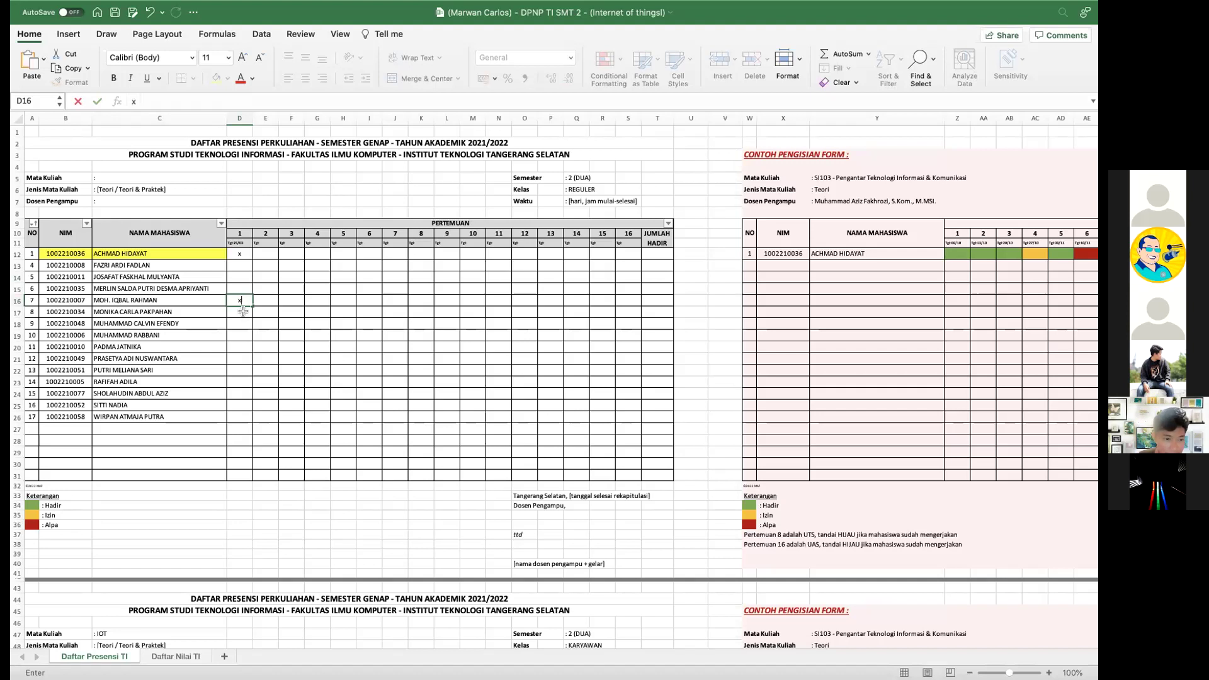
pyautogui.click(239, 302)
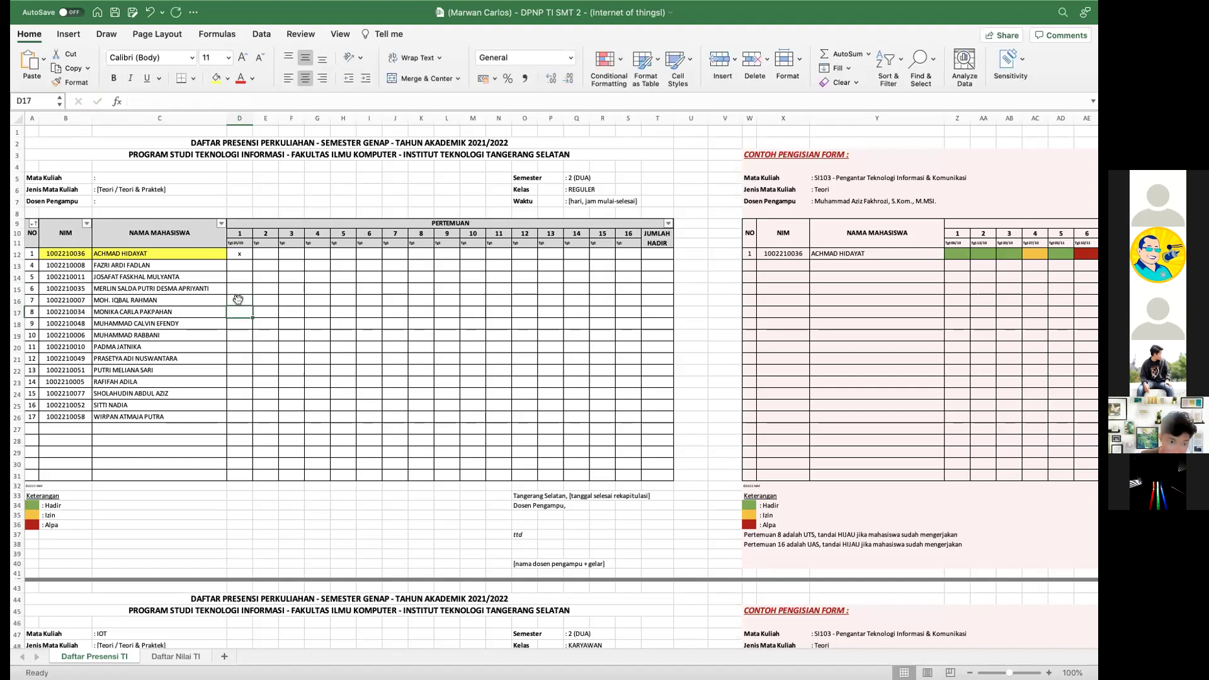
pyautogui.click(239, 310)
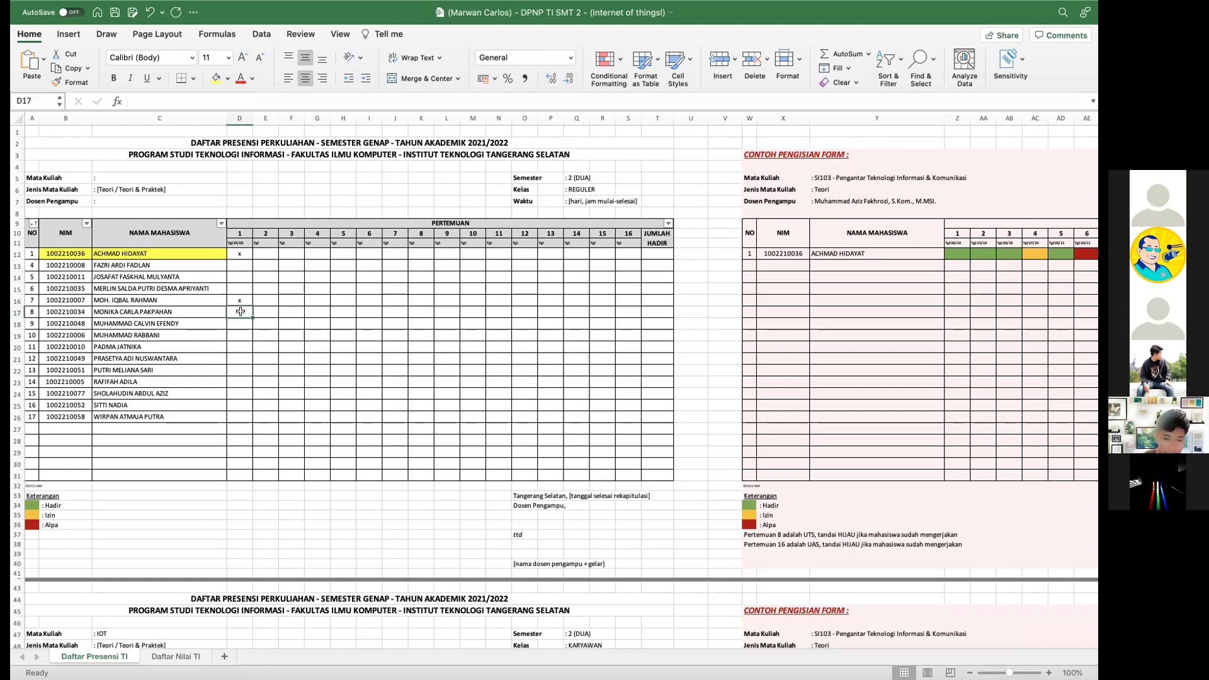
pyautogui.click(190, 302)
pyautogui.click(199, 316)
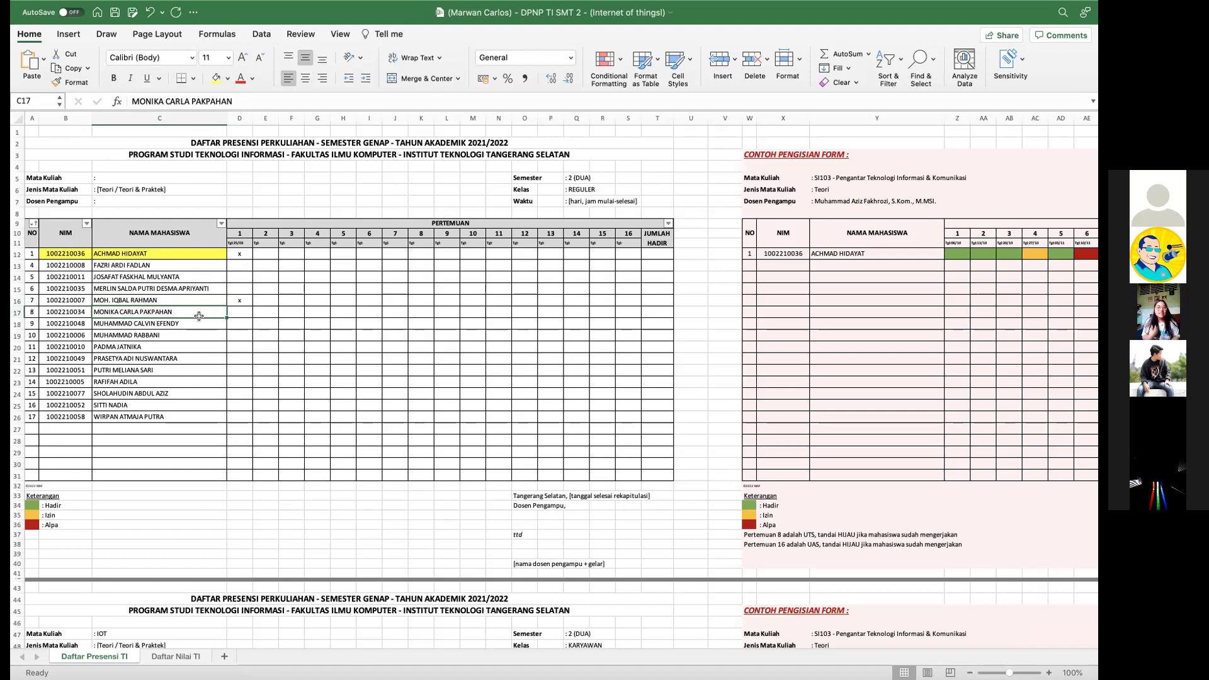
pyautogui.click(240, 312)
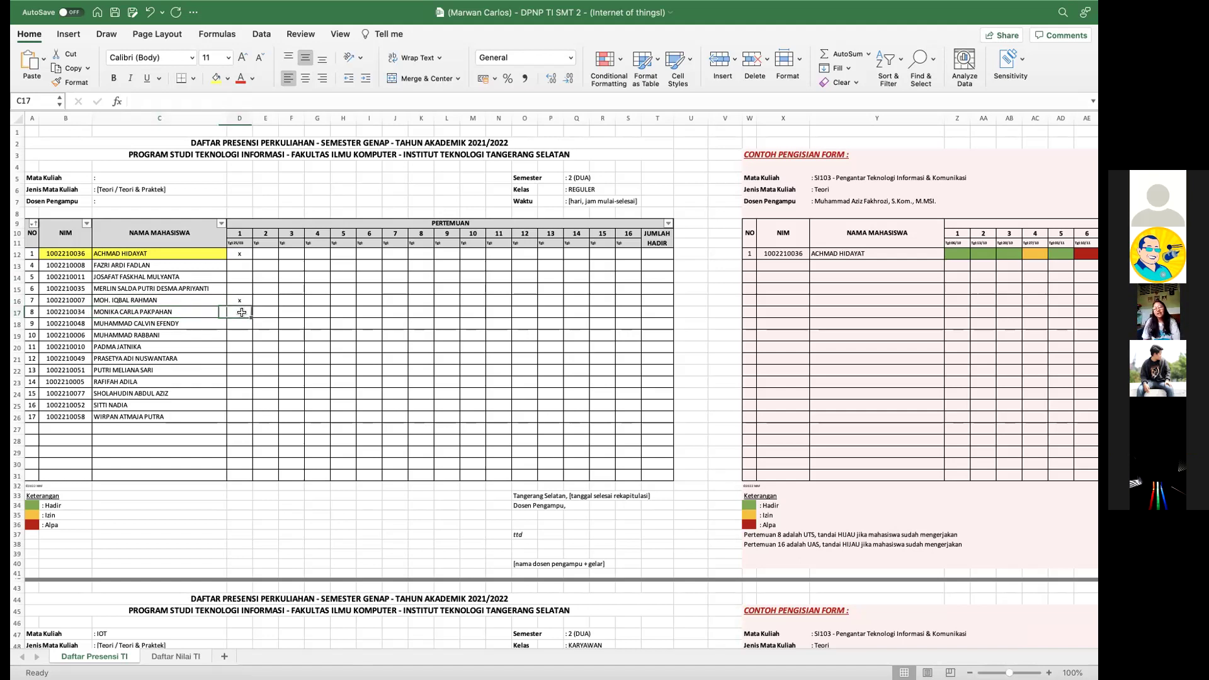
pyautogui.write('x')
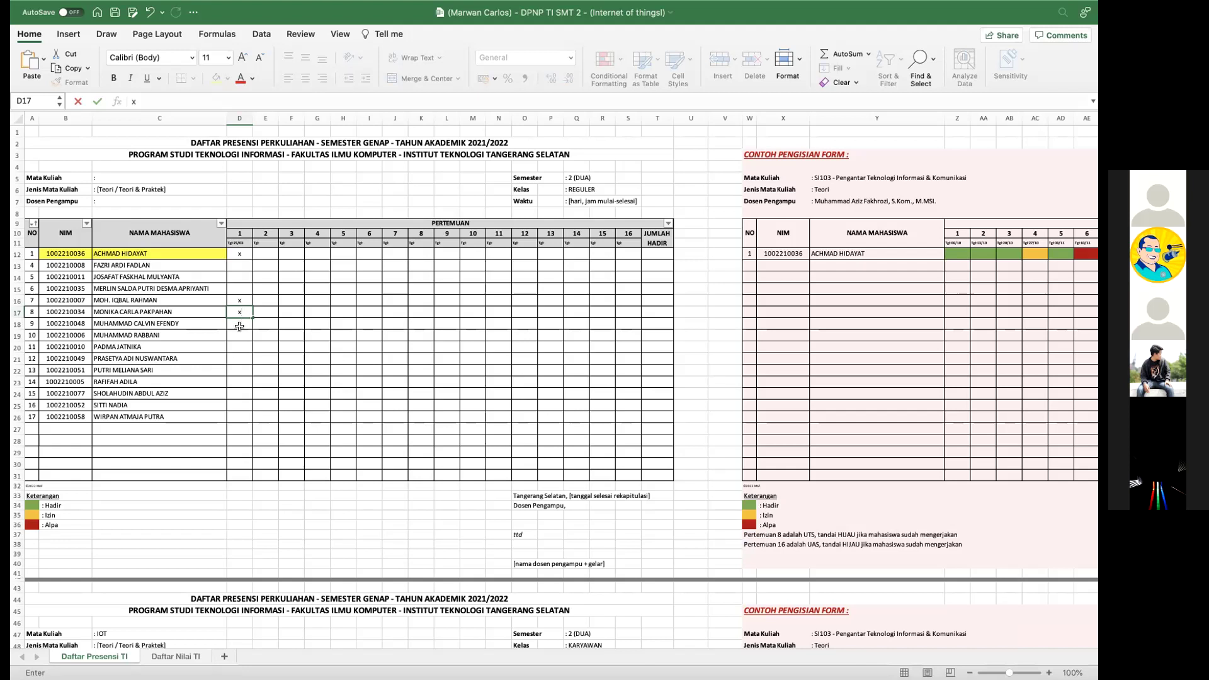
pyautogui.click(239, 325)
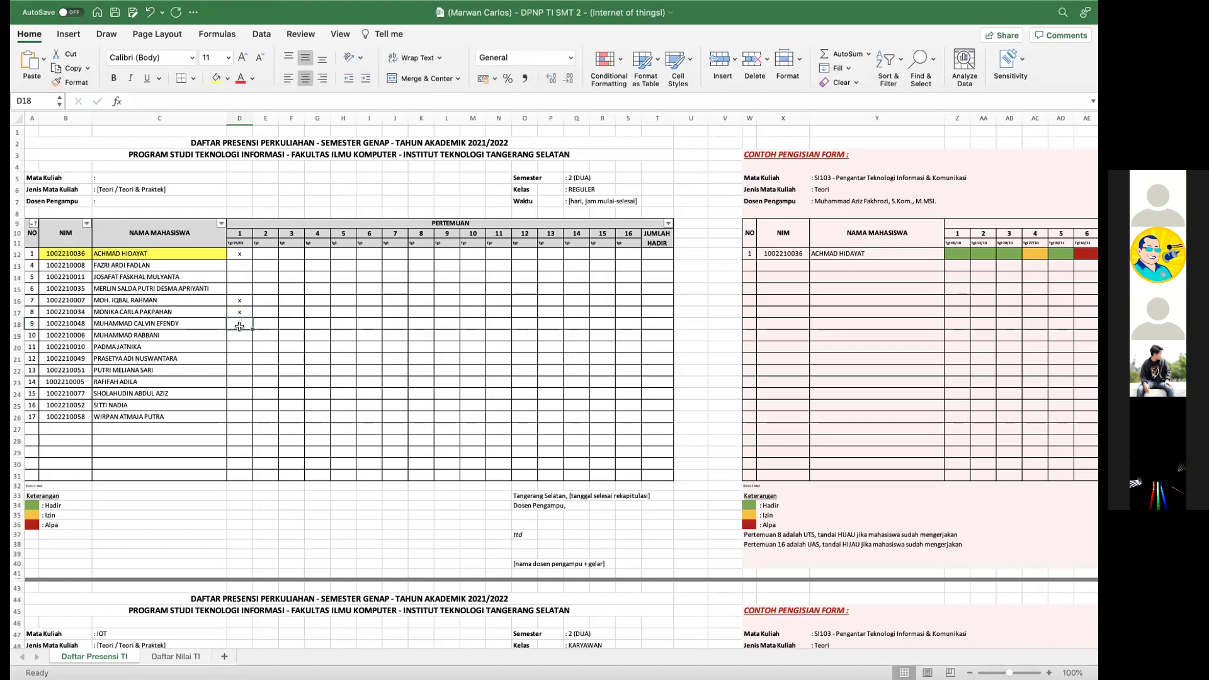
pyautogui.click(19, 323)
# - Delete row 18, removing student number 9 from the attendance list
pyautogui.rightClick(20, 323)
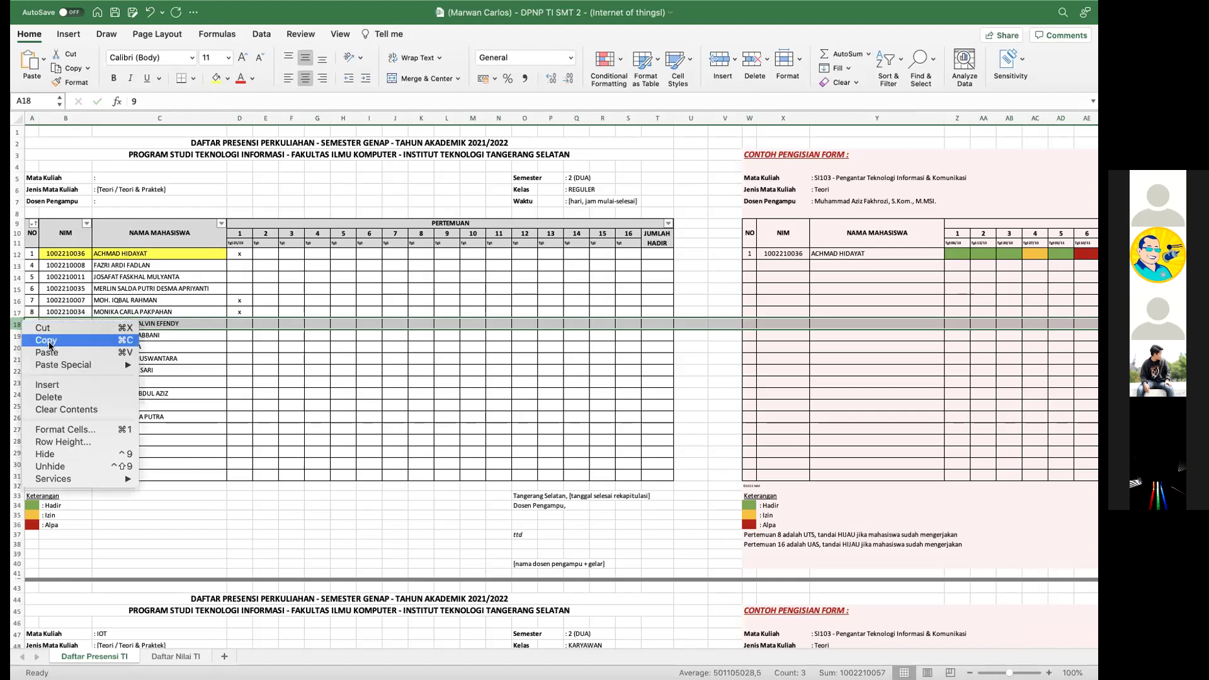
pyautogui.click(62, 396)
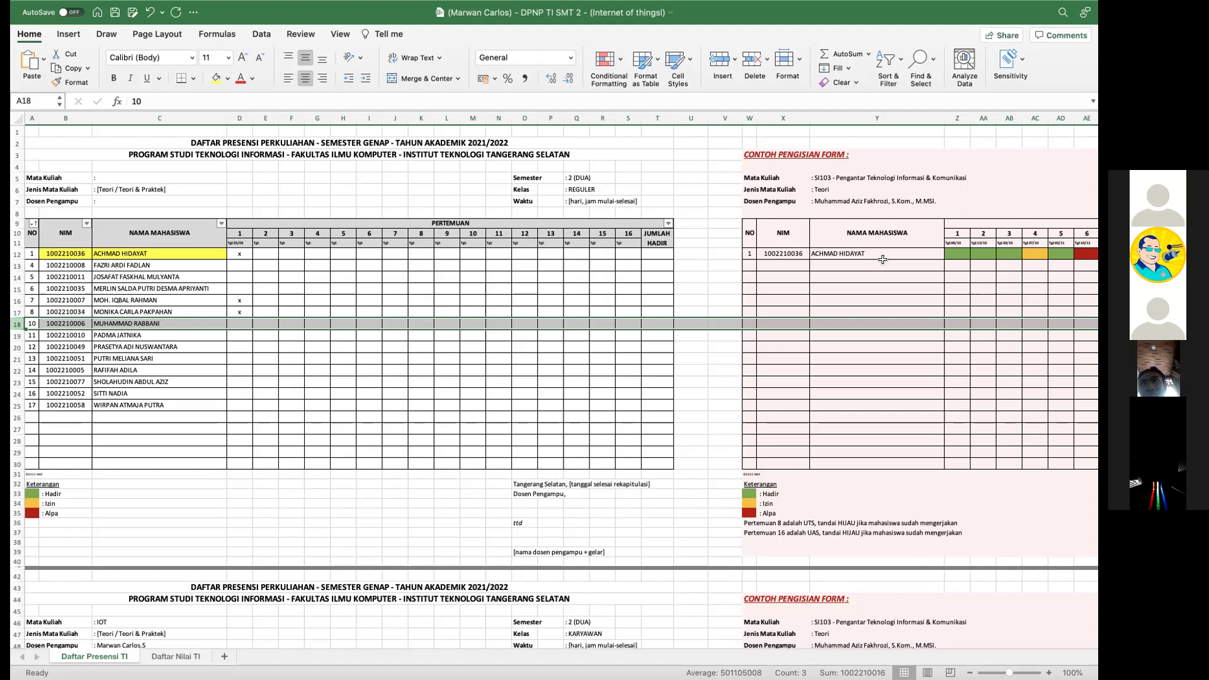
# - Mark students 10 and 11 with x under meeting 1, re-entering student 11's mark
pyautogui.click(244, 321)
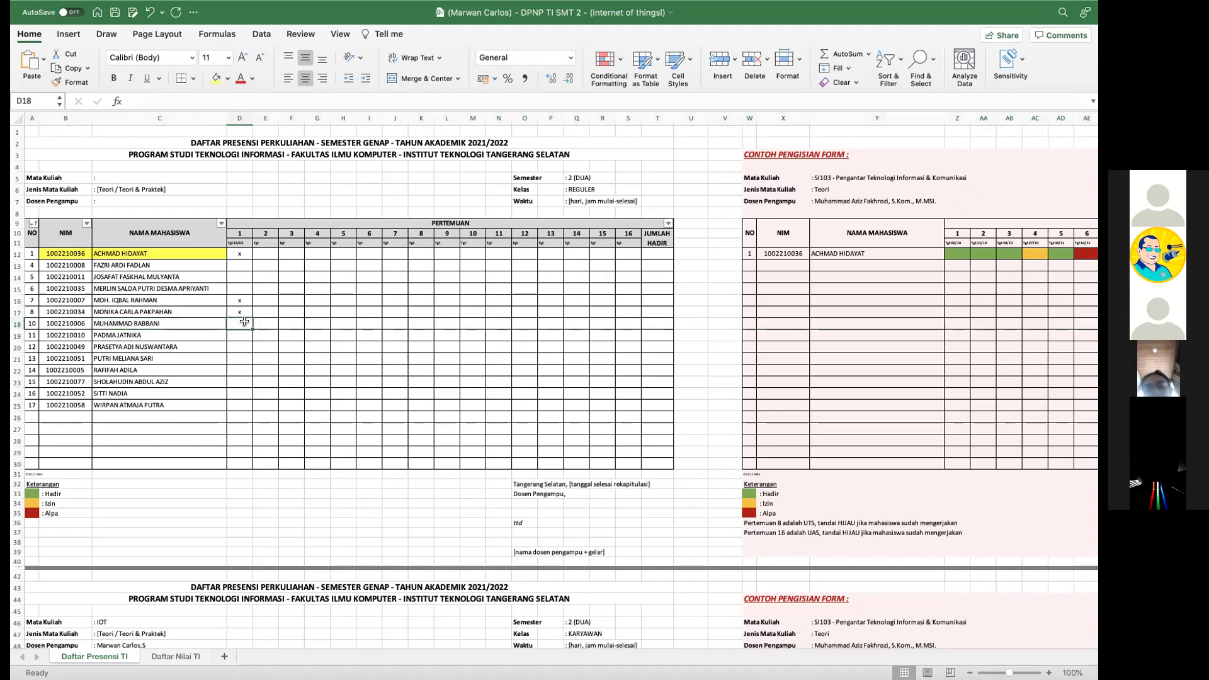
pyautogui.write('x')
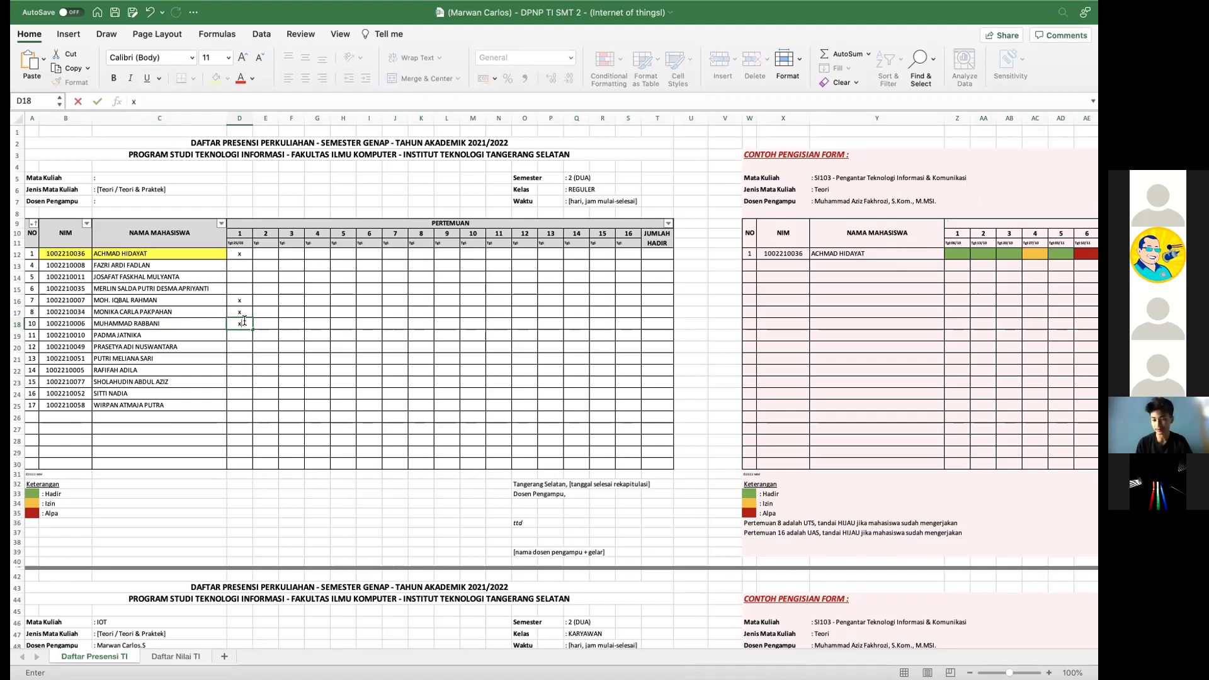
pyautogui.click(239, 334)
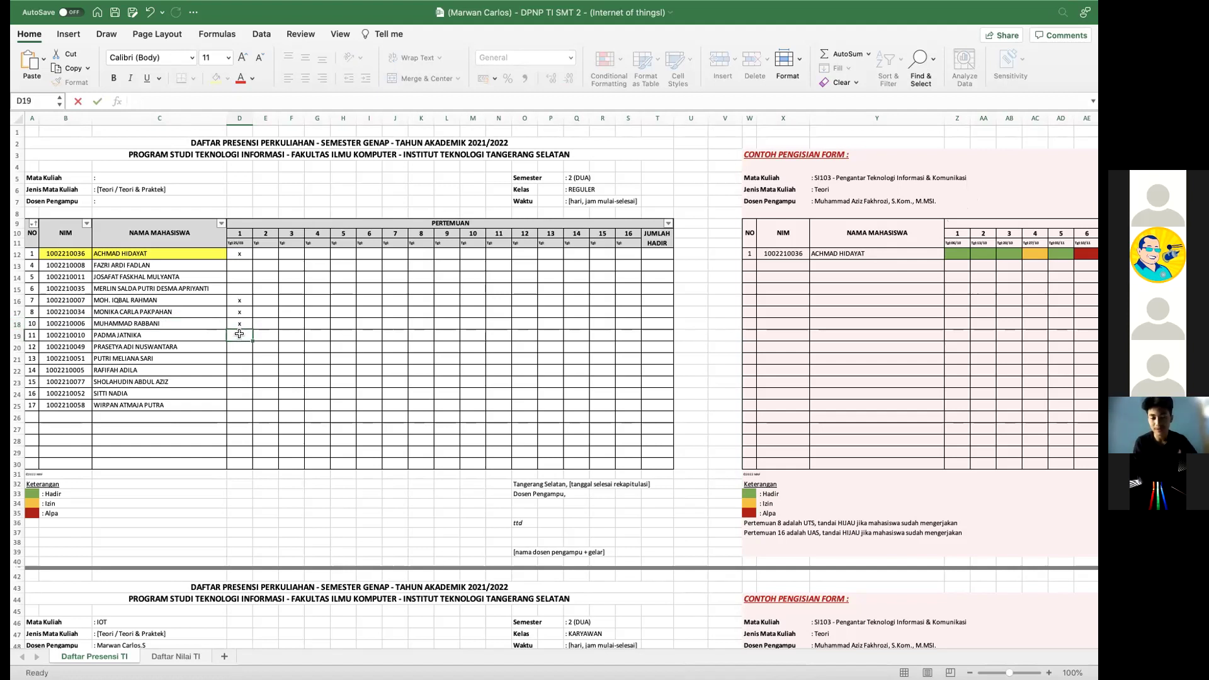
pyautogui.write('x')
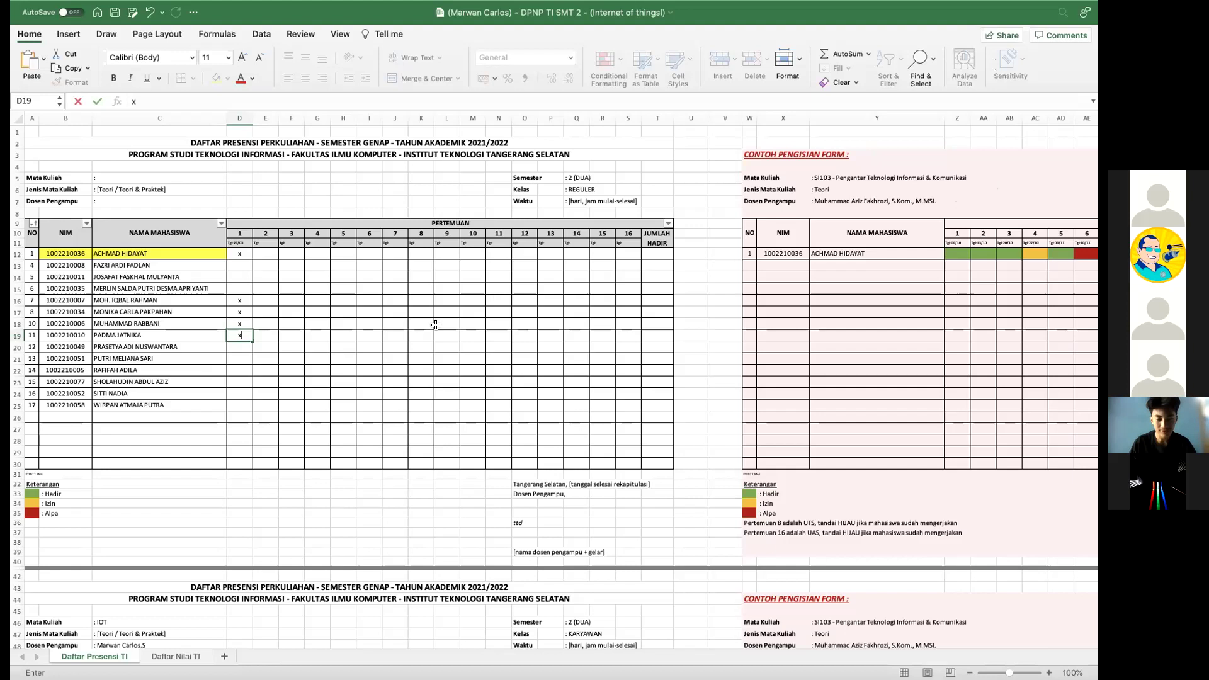
pyautogui.click(234, 346)
pyautogui.click(241, 336)
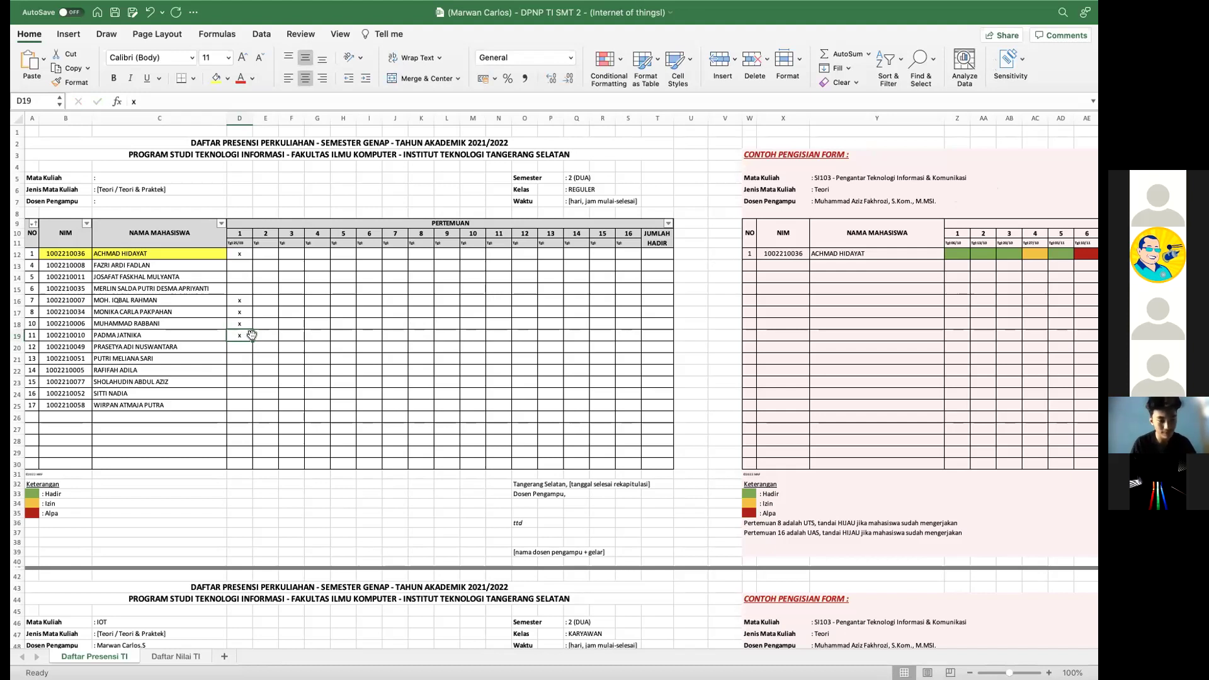
pyautogui.press('BackSpace')
pyautogui.press('Return')
pyautogui.click(241, 337)
pyautogui.write('x')
pyautogui.press('Return')
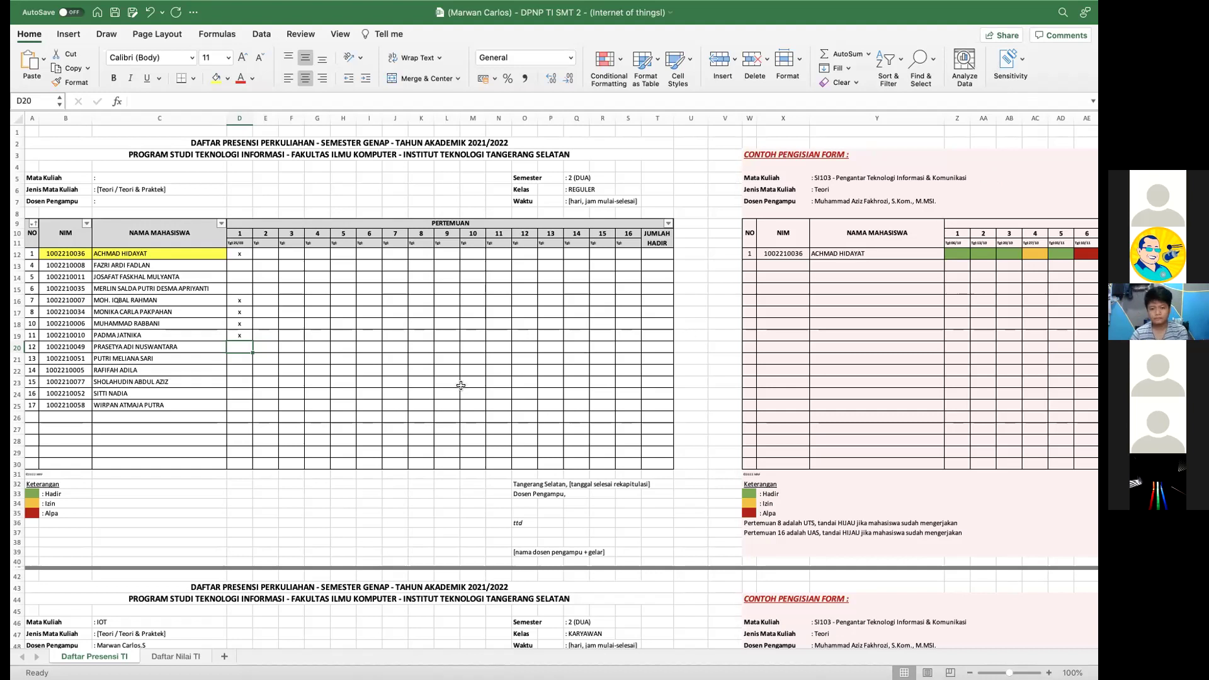
# - Enter x in D20, D22 and D23 for students 12, 14 and 15
pyautogui.doubleClick(236, 343)
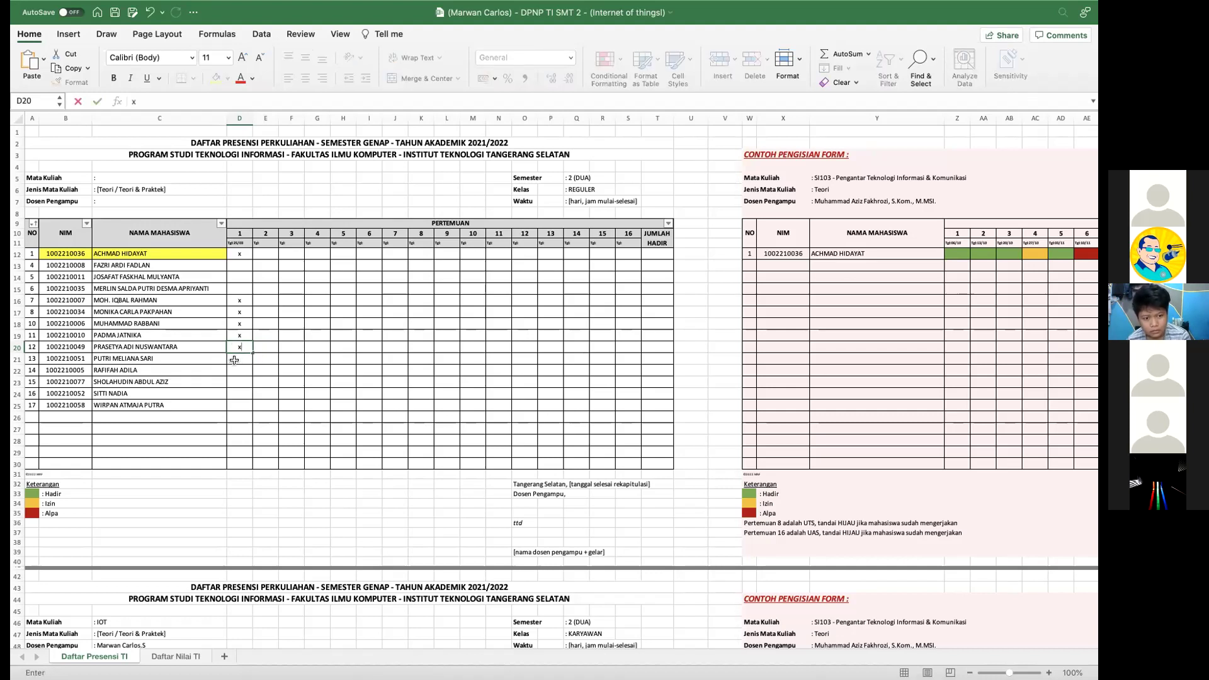
pyautogui.write('x')
pyautogui.press('Return')
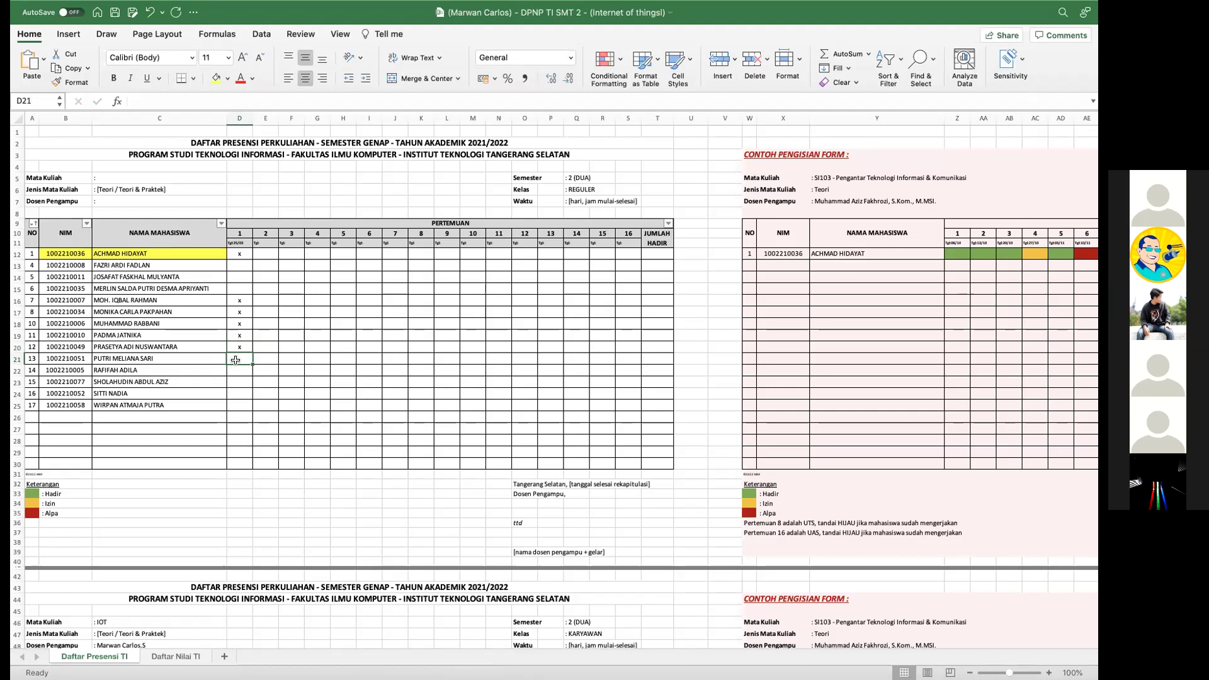
pyautogui.click(239, 372)
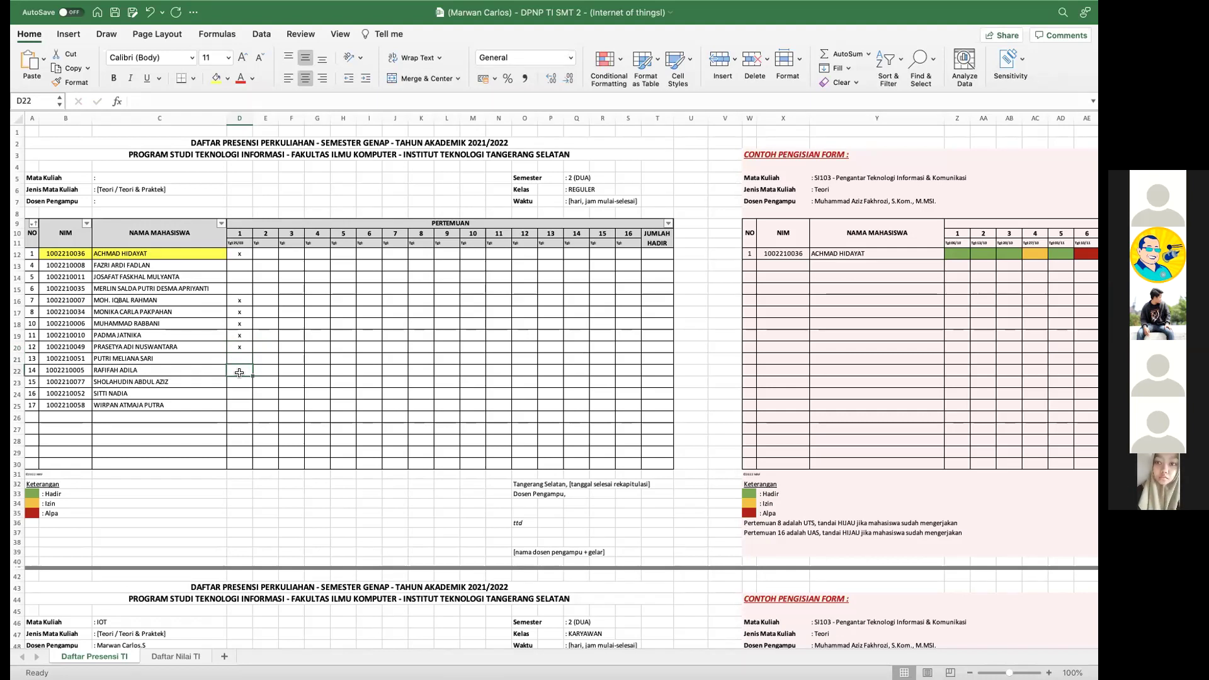
pyautogui.write('x')
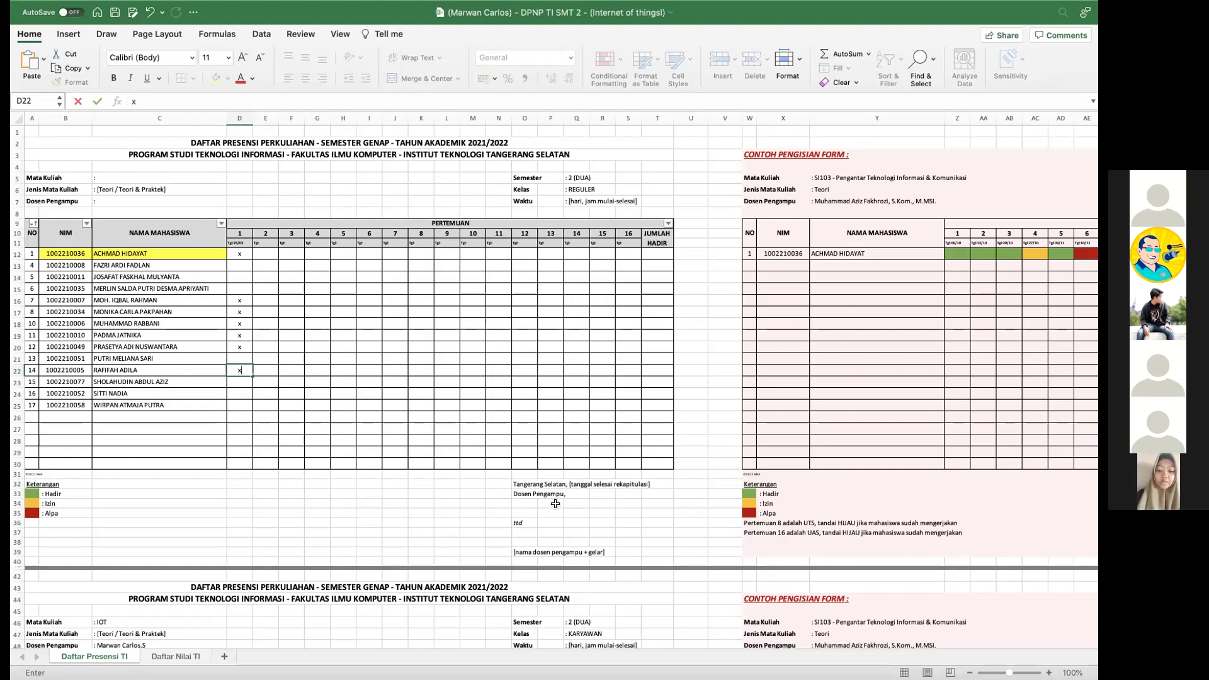
pyautogui.click(244, 384)
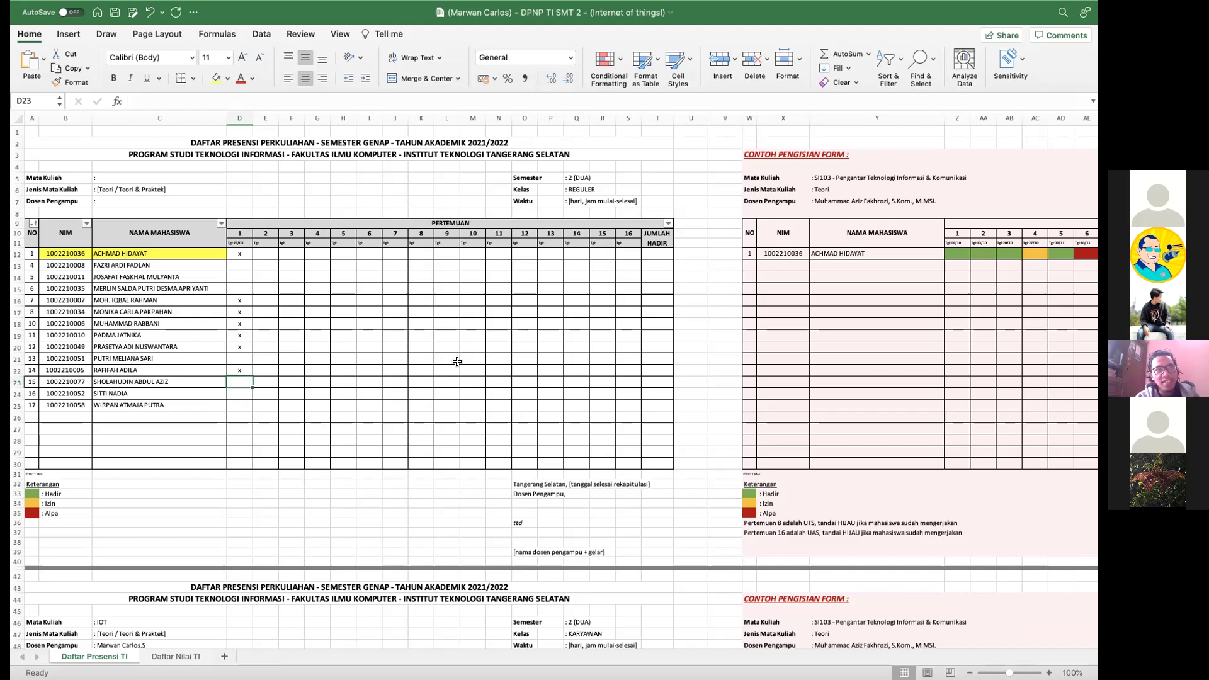
pyautogui.write('x')
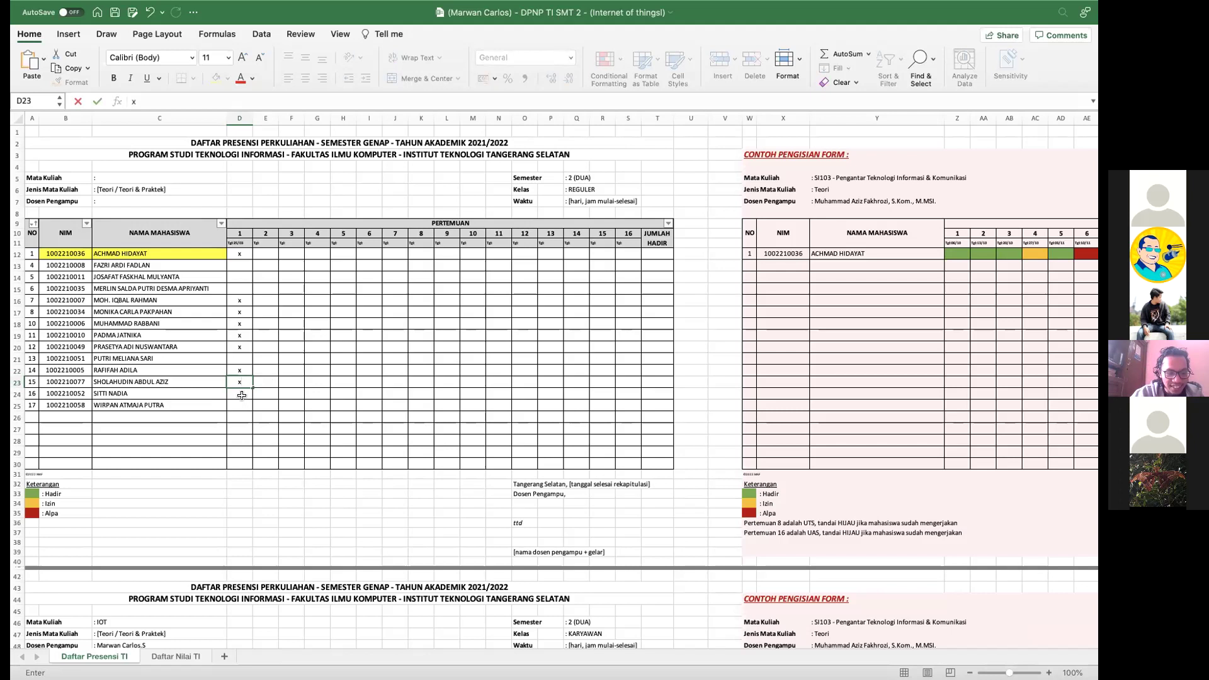
pyautogui.press('Return')
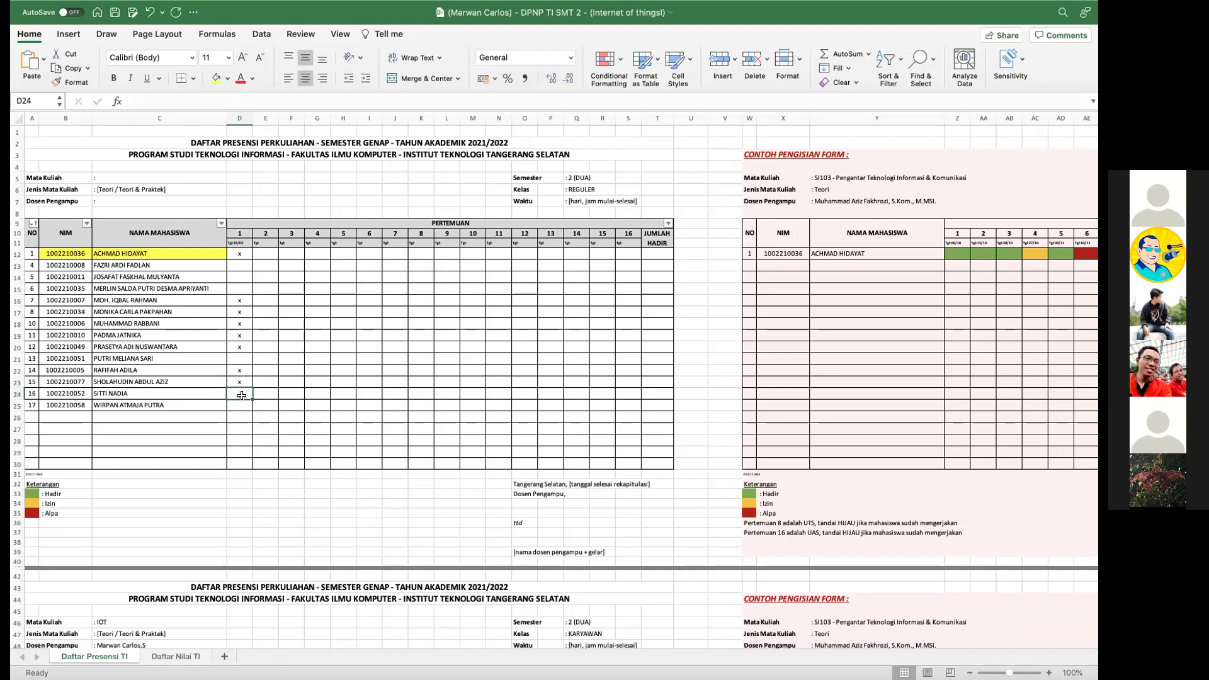
pyautogui.click(241, 402)
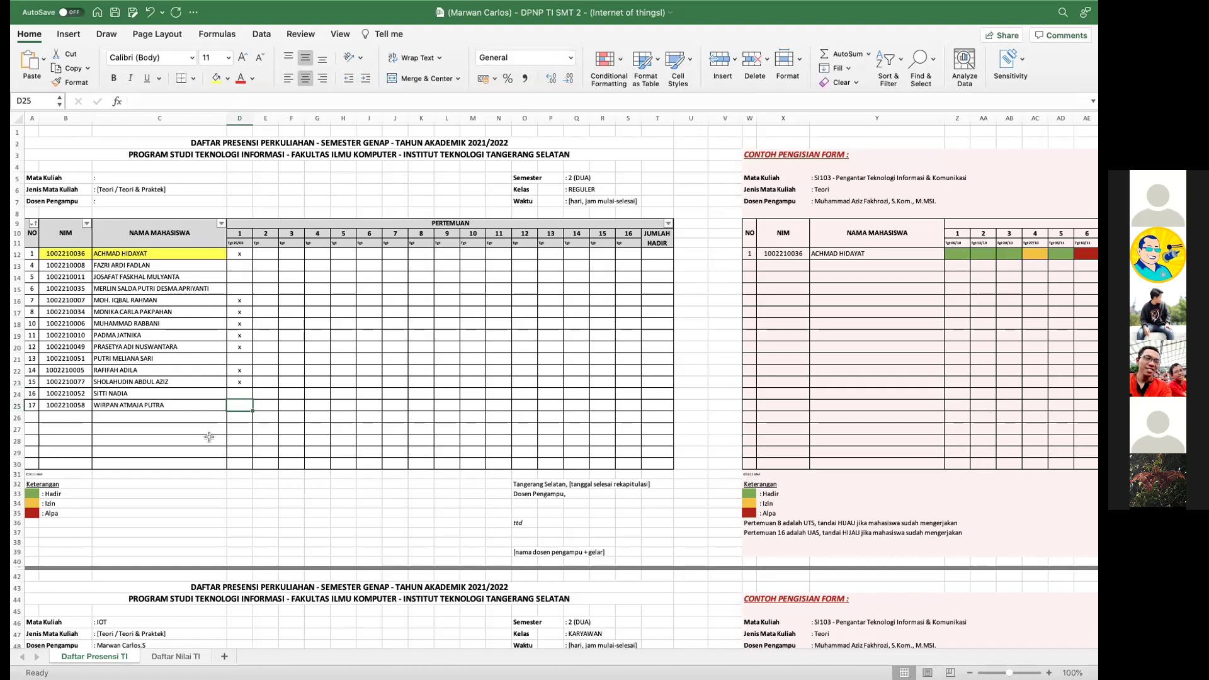
# - Add a new student in row 26: full name in C26 and student ID in B26
pyautogui.doubleClick(151, 417)
pyautogui.write('Haba')
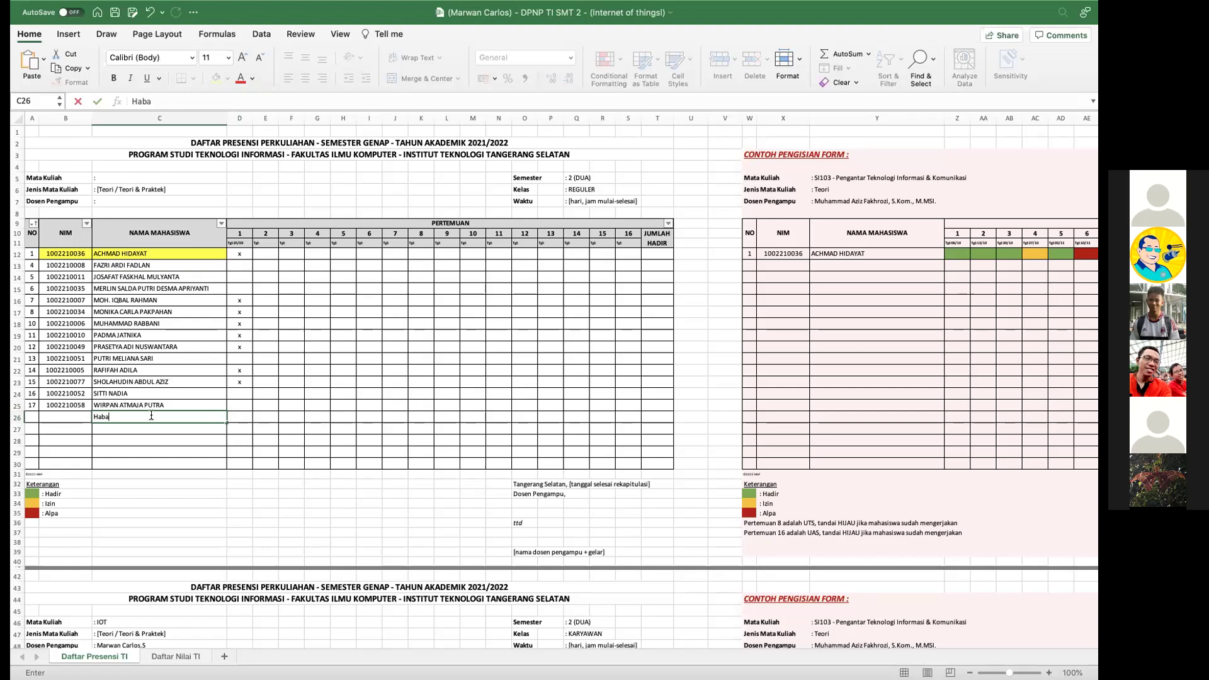
pyautogui.press('F2')
pyautogui.doubleClick(125, 420)
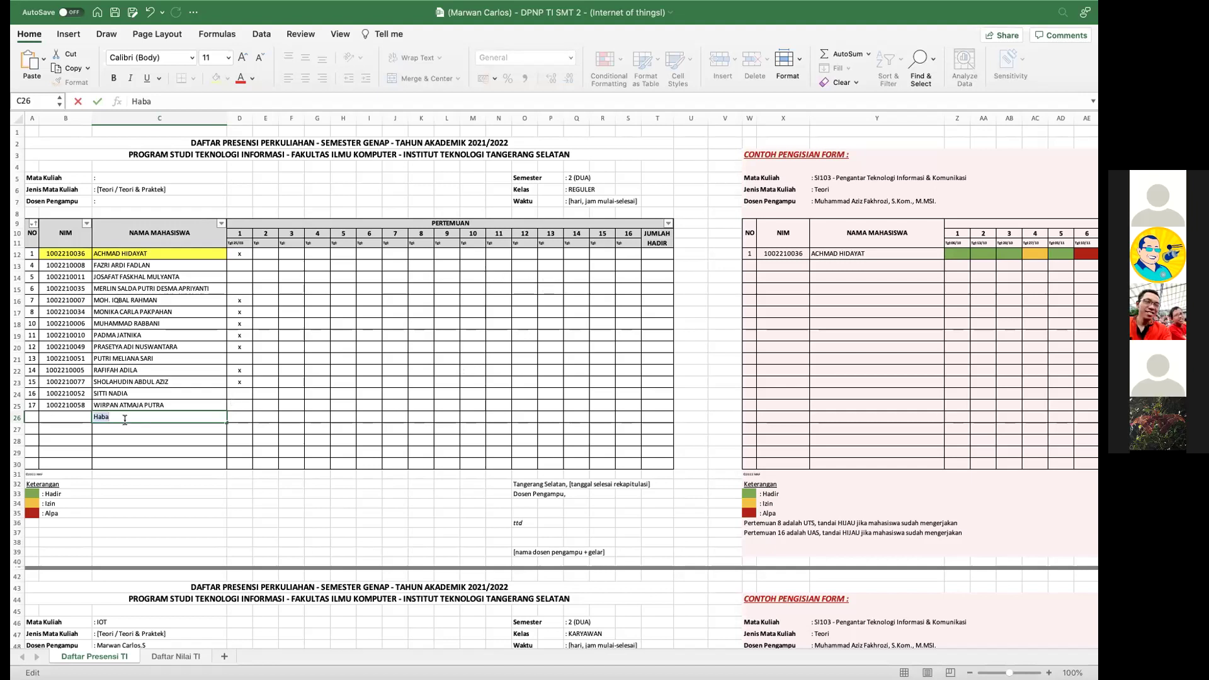
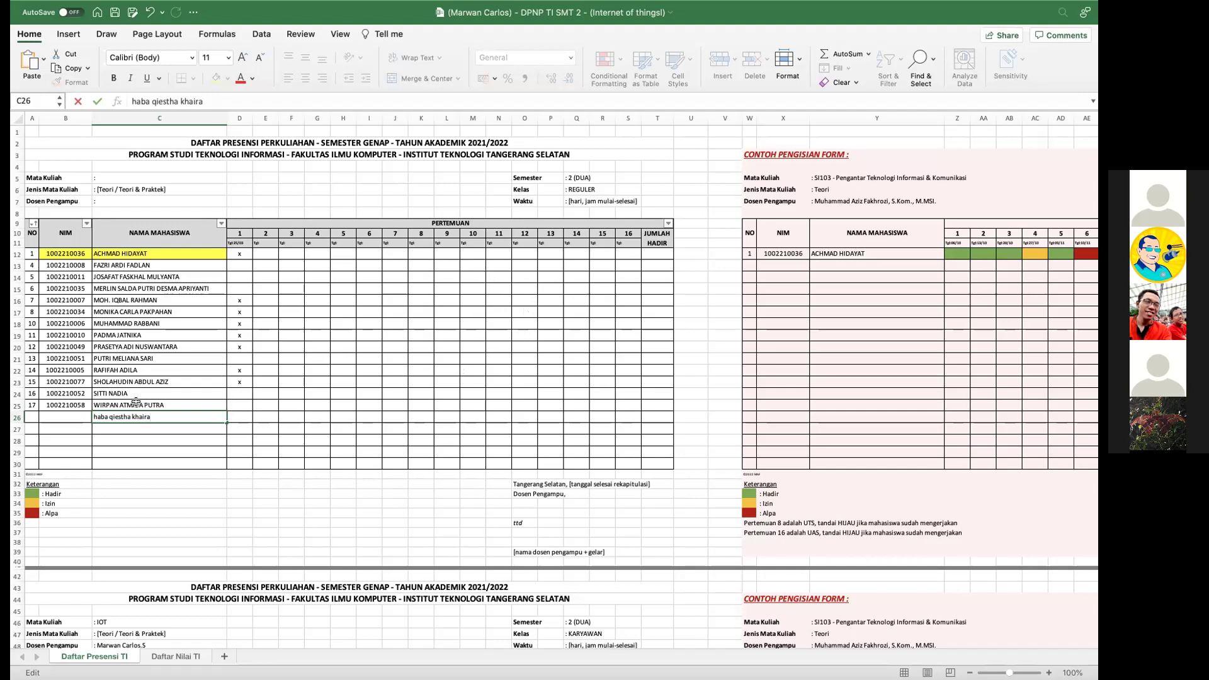
pyautogui.doubleClick(80, 412)
pyautogui.press('super+v')
# - Number the new student 18 in A26 and type x in D26 for meeting 1
pyautogui.click(30, 412)
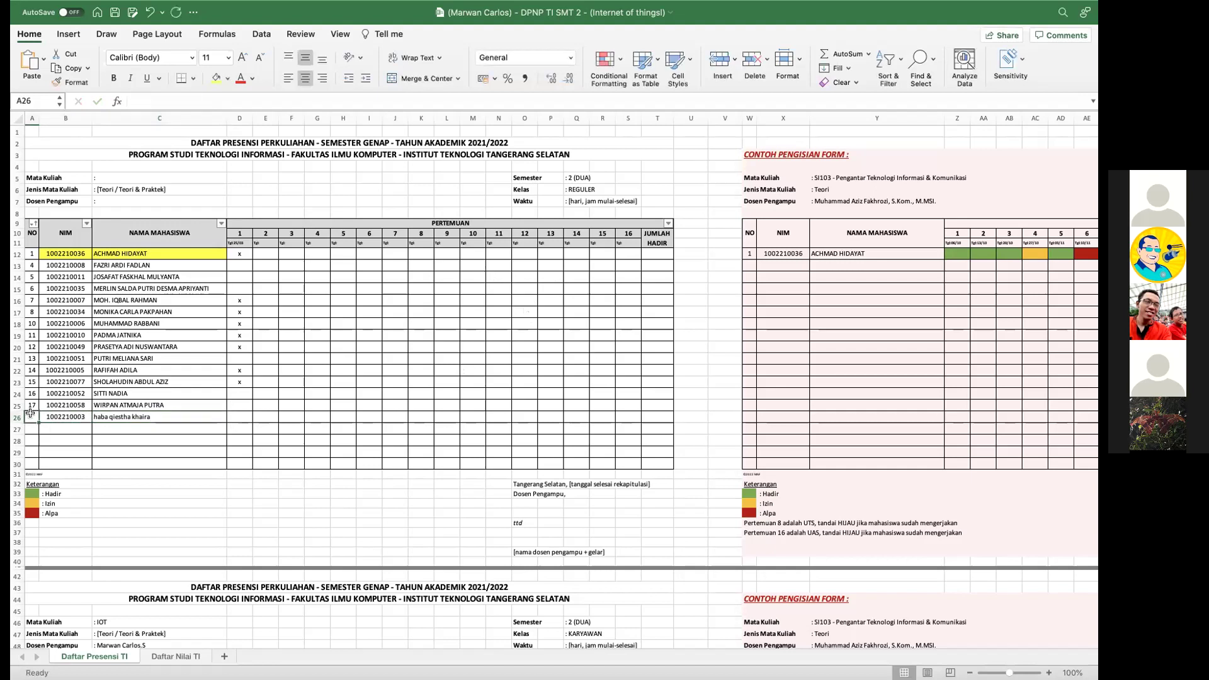
pyautogui.write('18')
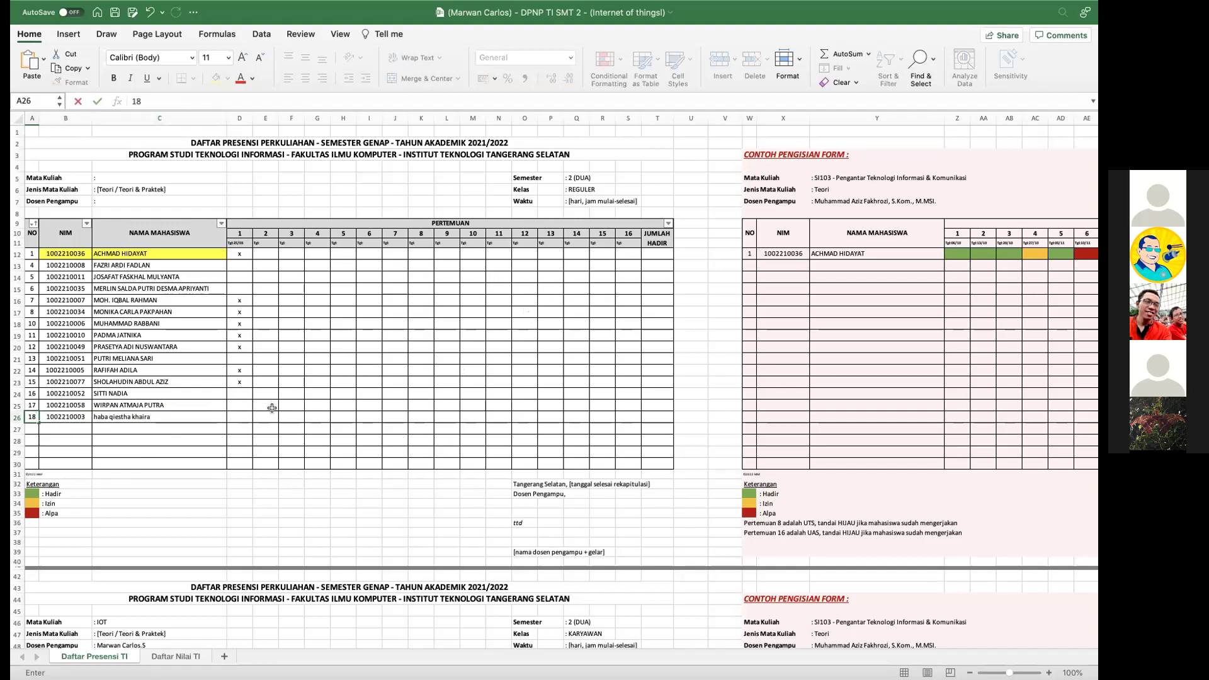
pyautogui.click(240, 418)
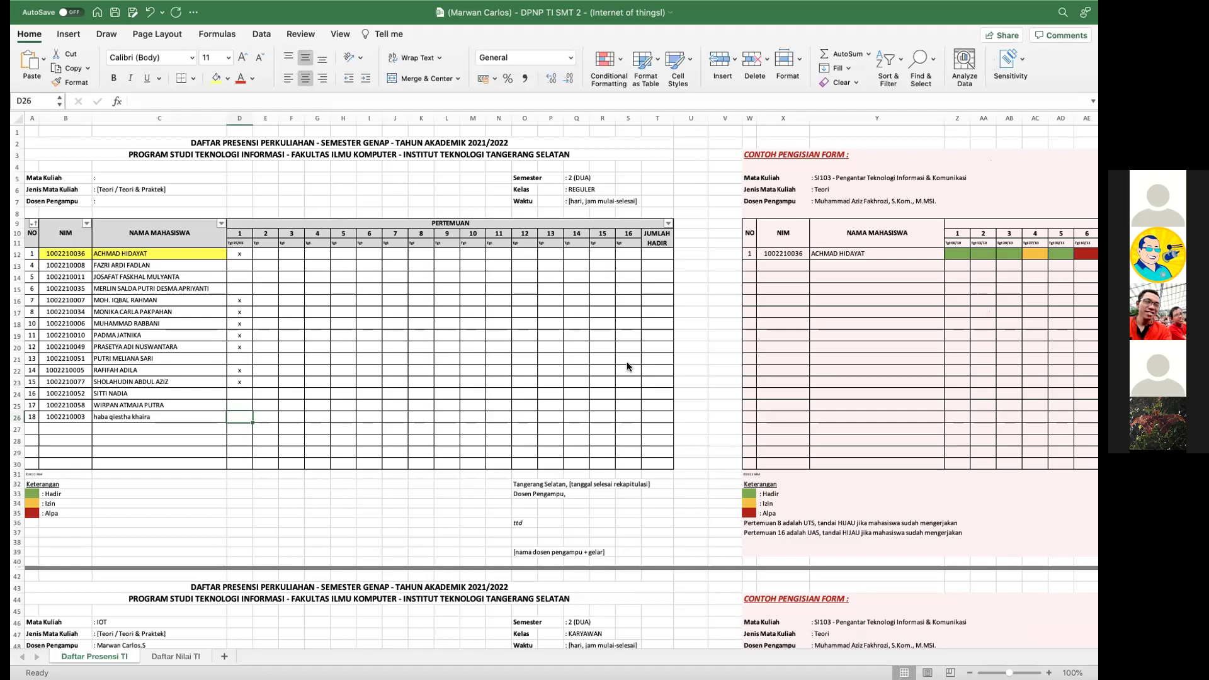
pyautogui.write('x')
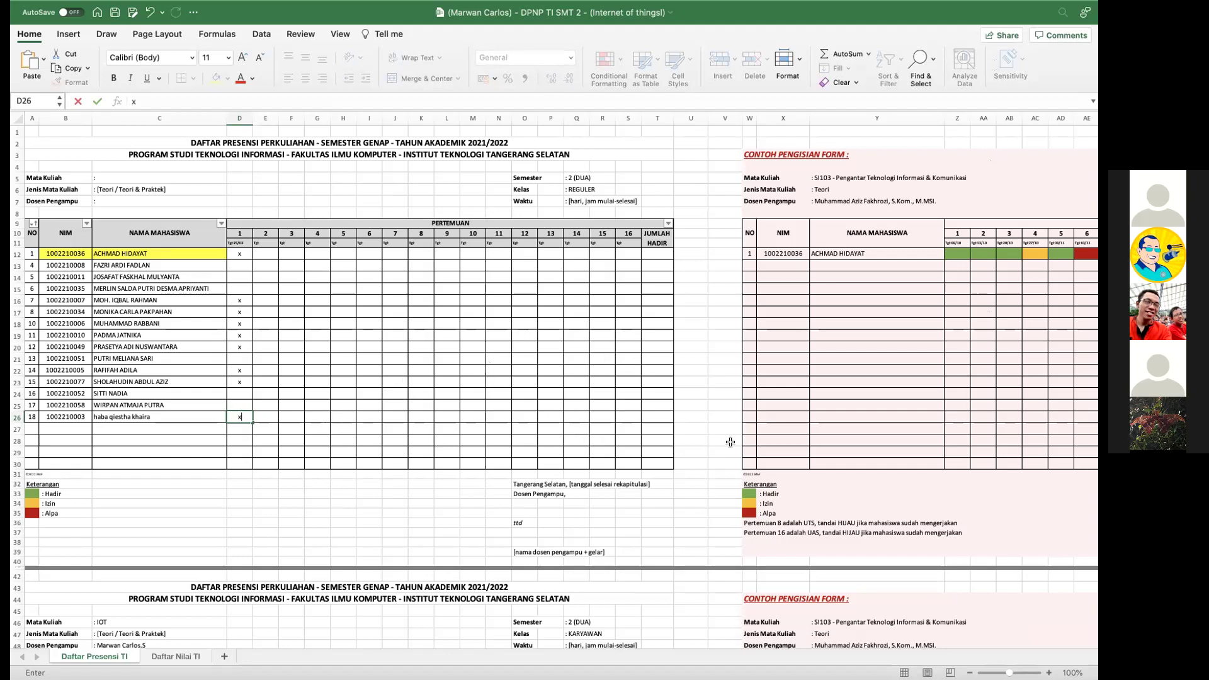
# - Commit student 18's x in D26 and check the meeting 1 cells, ending at D24
pyautogui.click(313, 394)
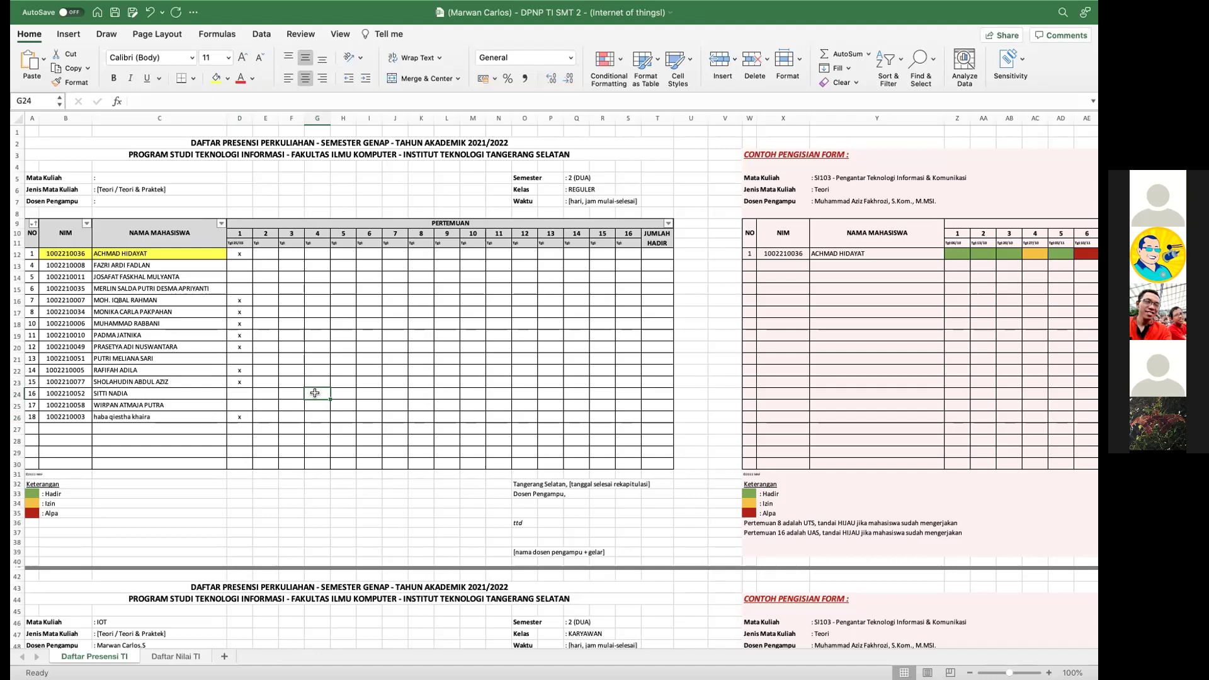
pyautogui.click(242, 406)
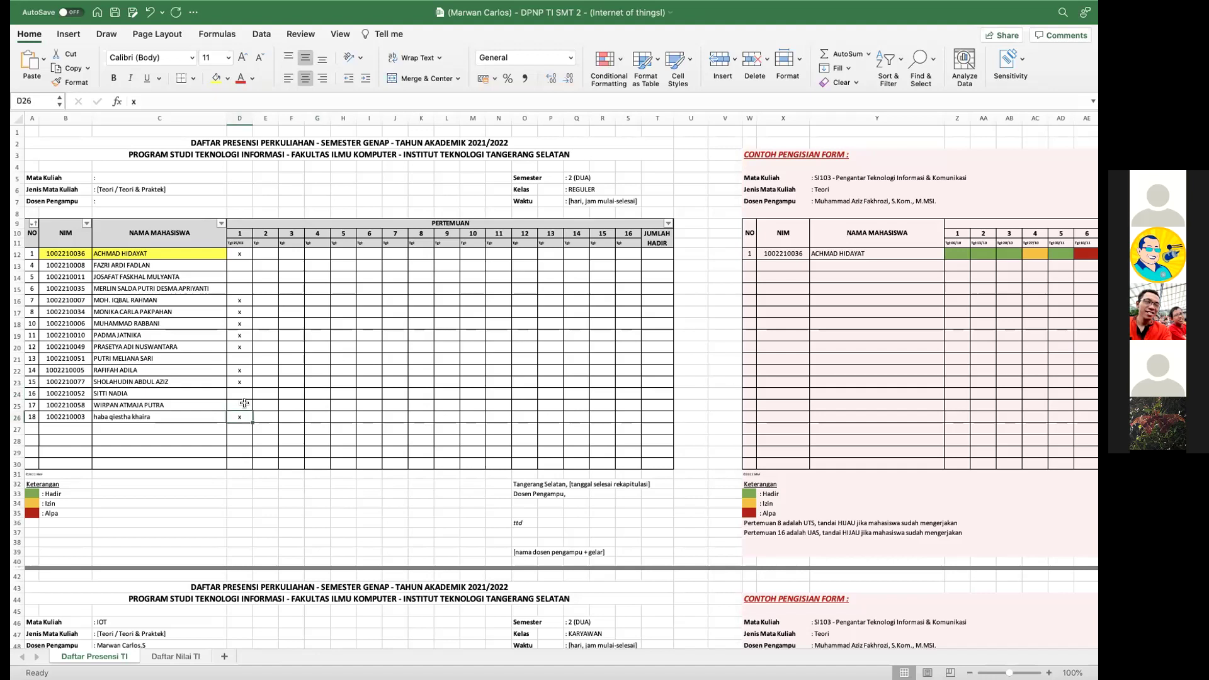
pyautogui.click(243, 415)
pyautogui.click(243, 401)
pyautogui.click(231, 358)
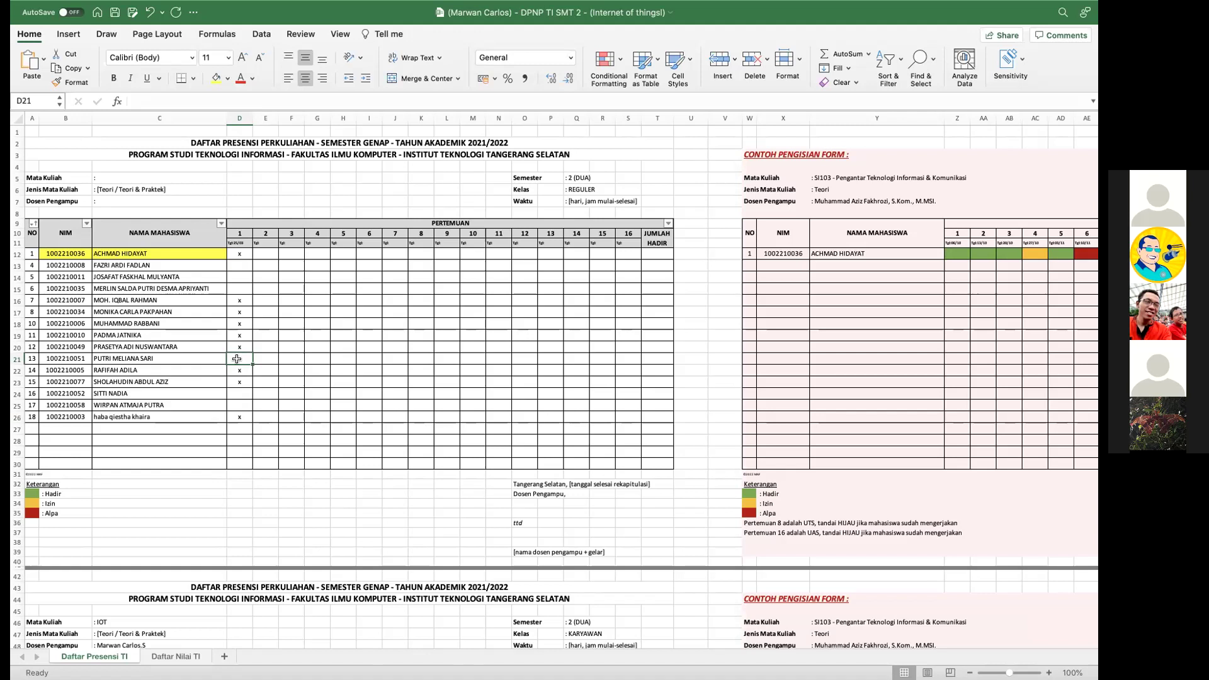
pyautogui.click(241, 394)
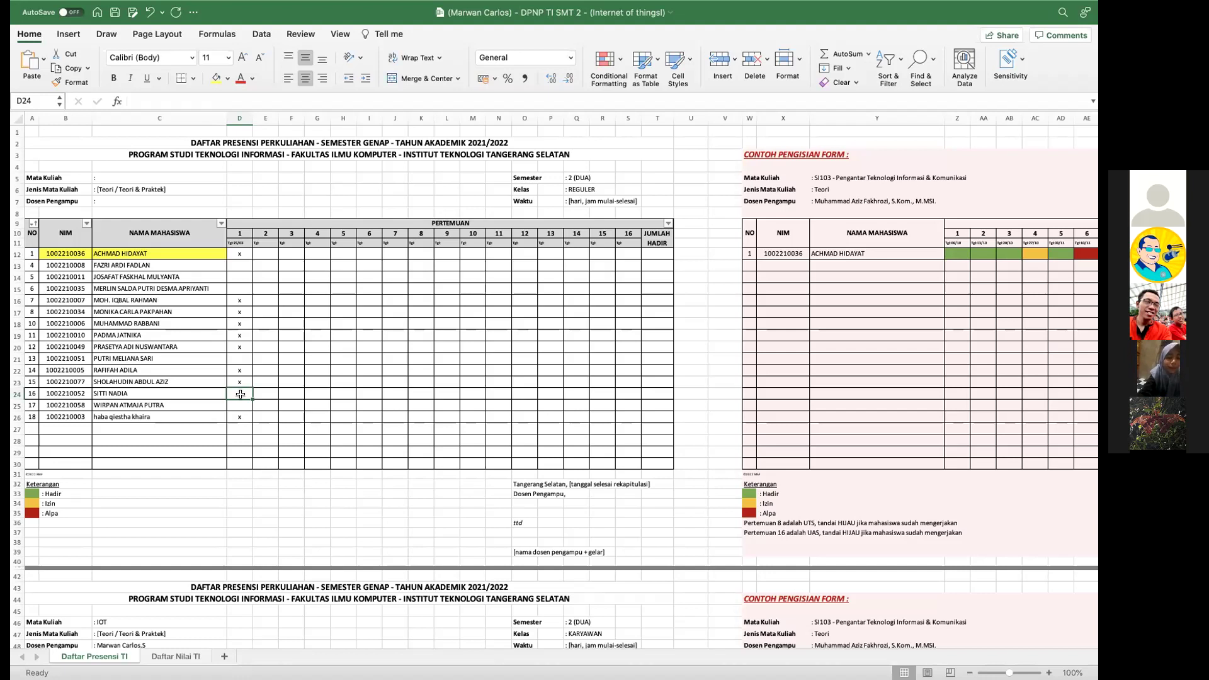
# - Type x in D24 for student 16 and commit it
pyautogui.write('x')
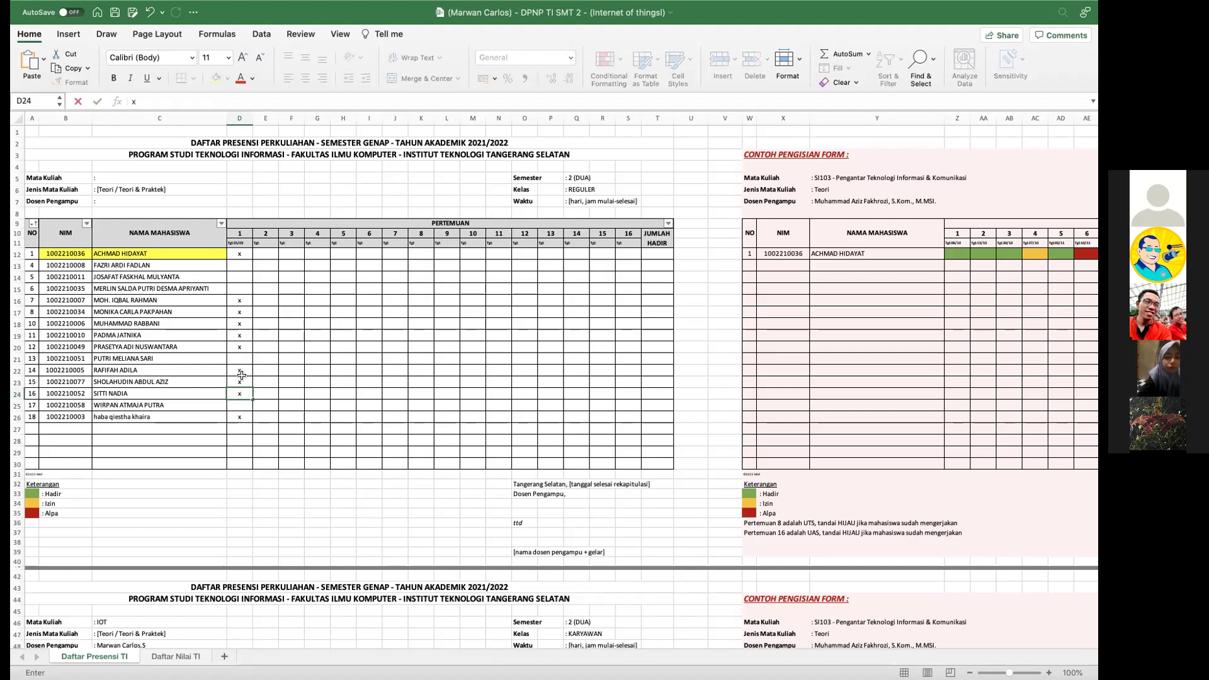
pyautogui.click(239, 360)
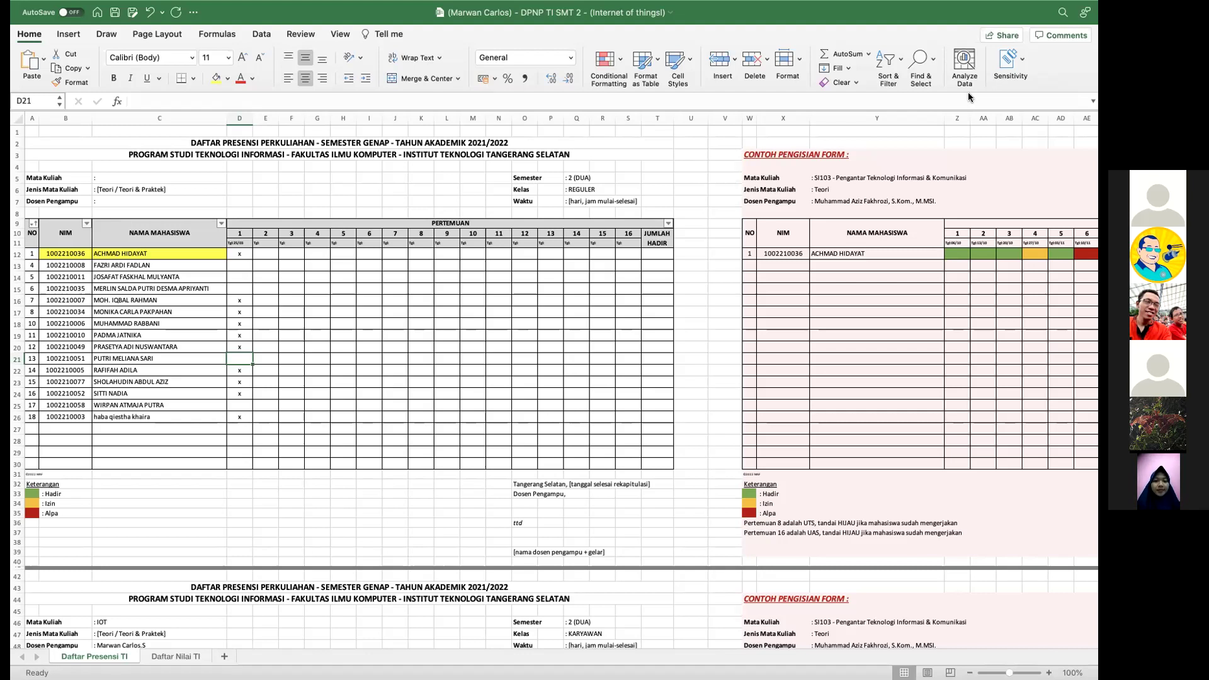
# - Enter an x in D21 to mark student 13 present for meeting 1
pyautogui.click(292, 335)
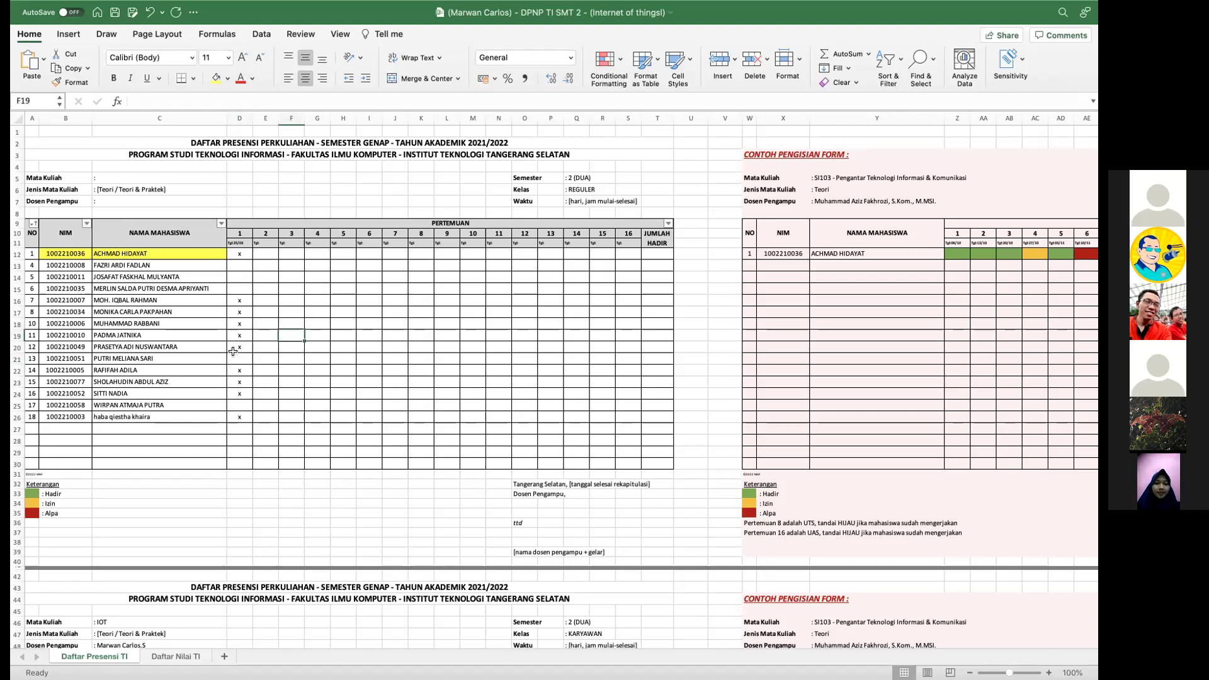
pyautogui.click(231, 359)
pyautogui.write('x')
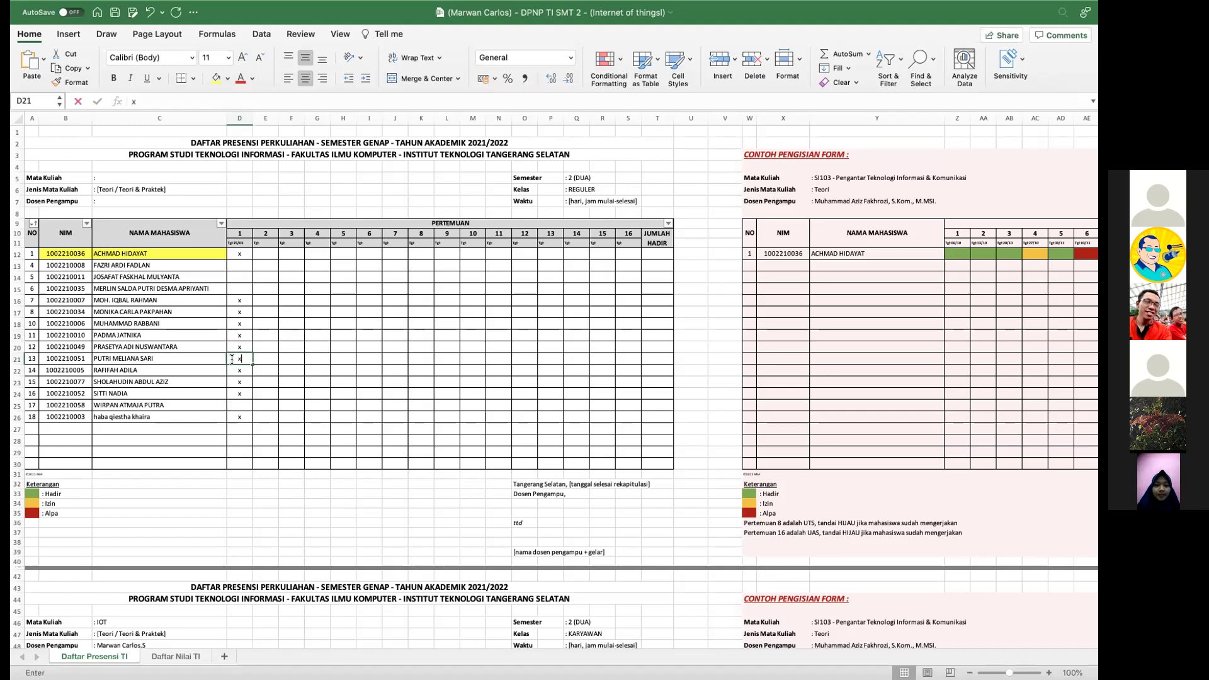
pyautogui.click(271, 437)
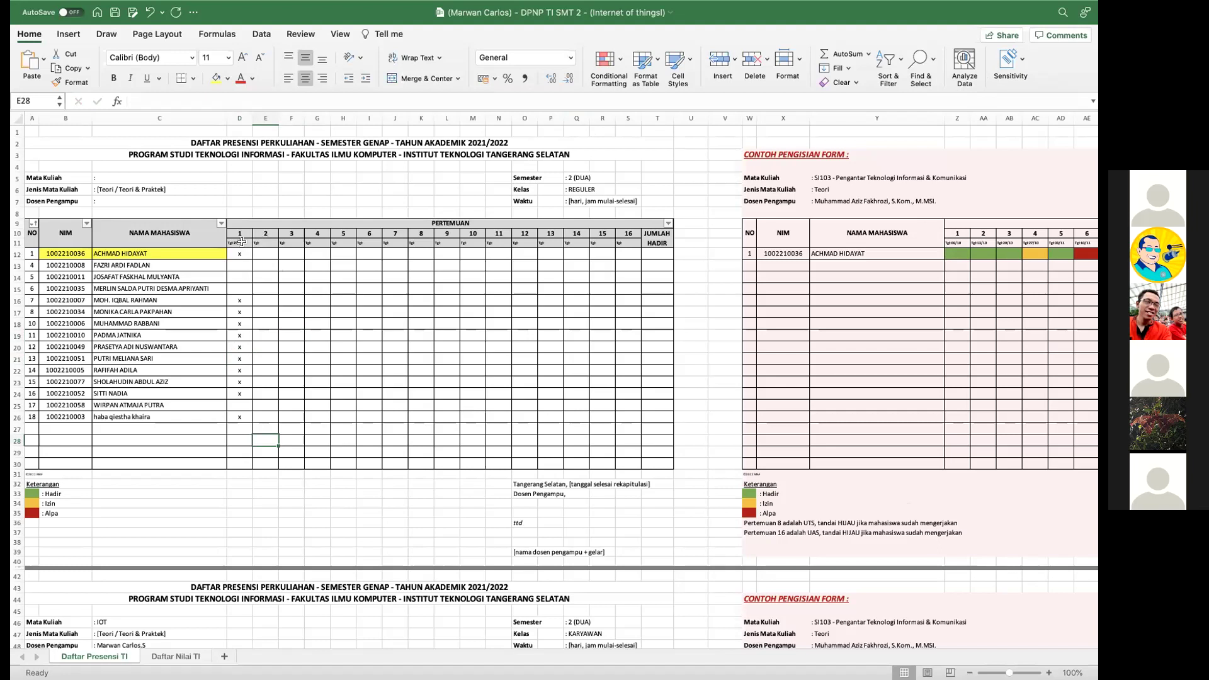
# - Select the date part of the meeting 1 heading
pyautogui.click(241, 241)
pyautogui.click(203, 101)
pyautogui.moveTo(203, 101); pyautogui.dragTo(142, 100)
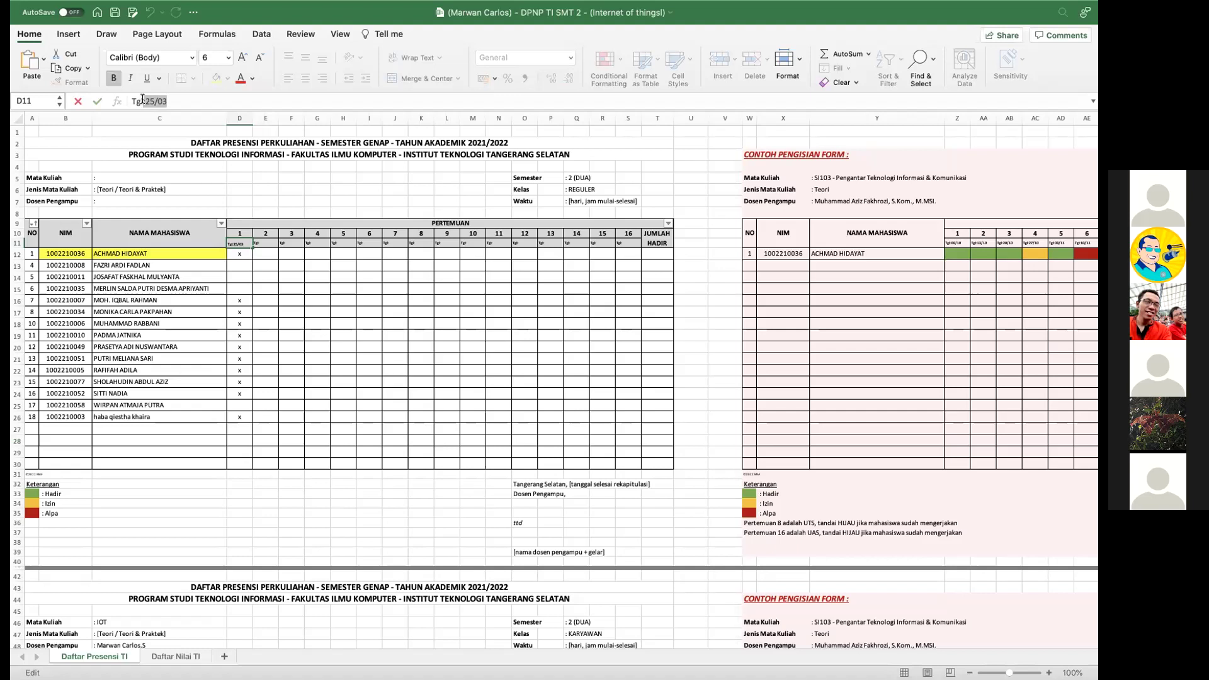
# - Copy the meeting 1 x marks (D12:D26) into the meeting 2 column starting at E12
pyautogui.moveTo(239, 253); pyautogui.dragTo(240, 422)
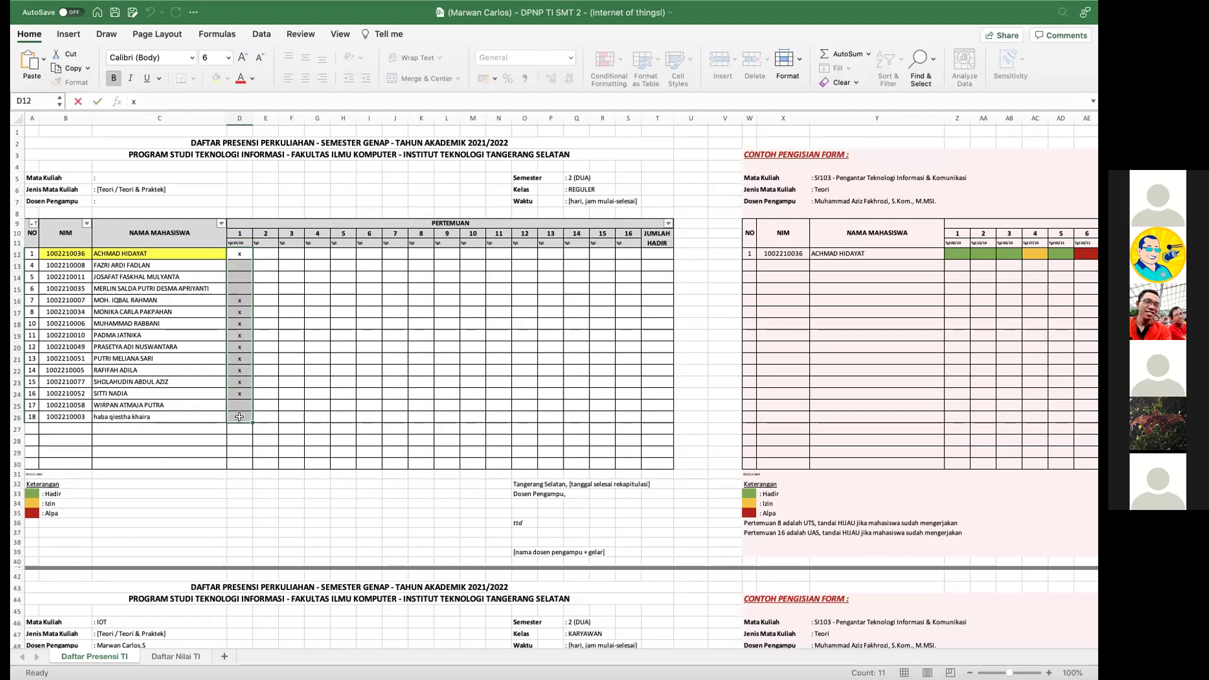
pyautogui.press('super+c')
pyautogui.click(272, 255)
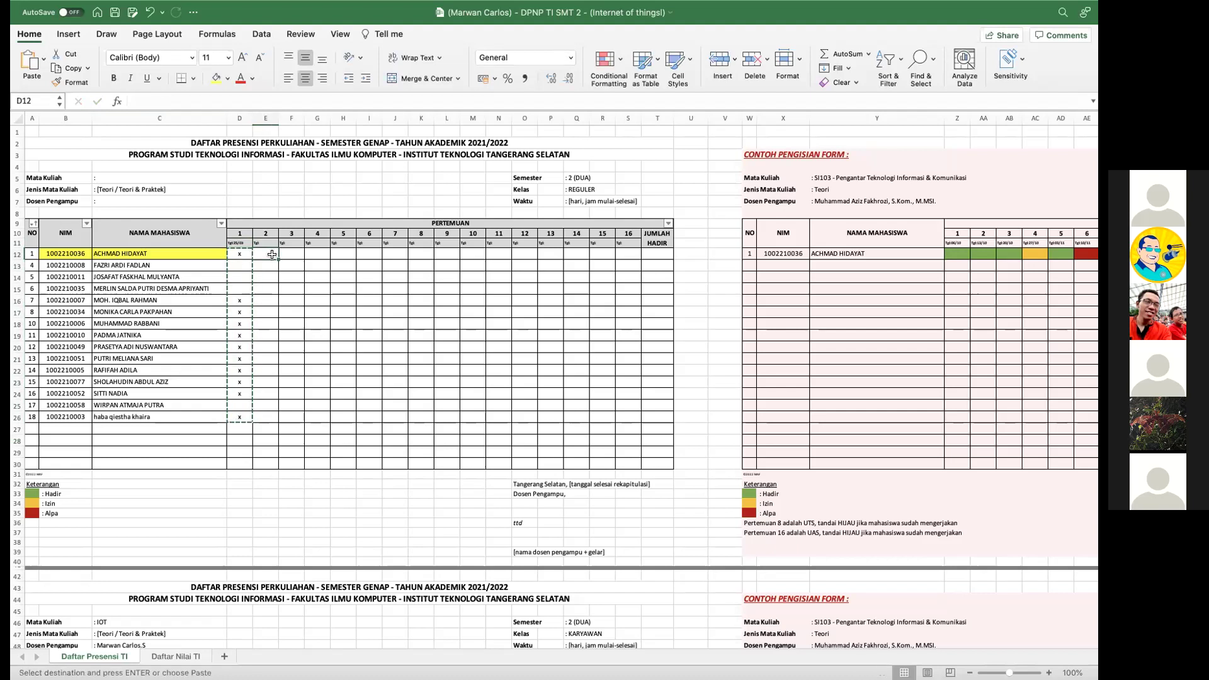
pyautogui.press('super+v')
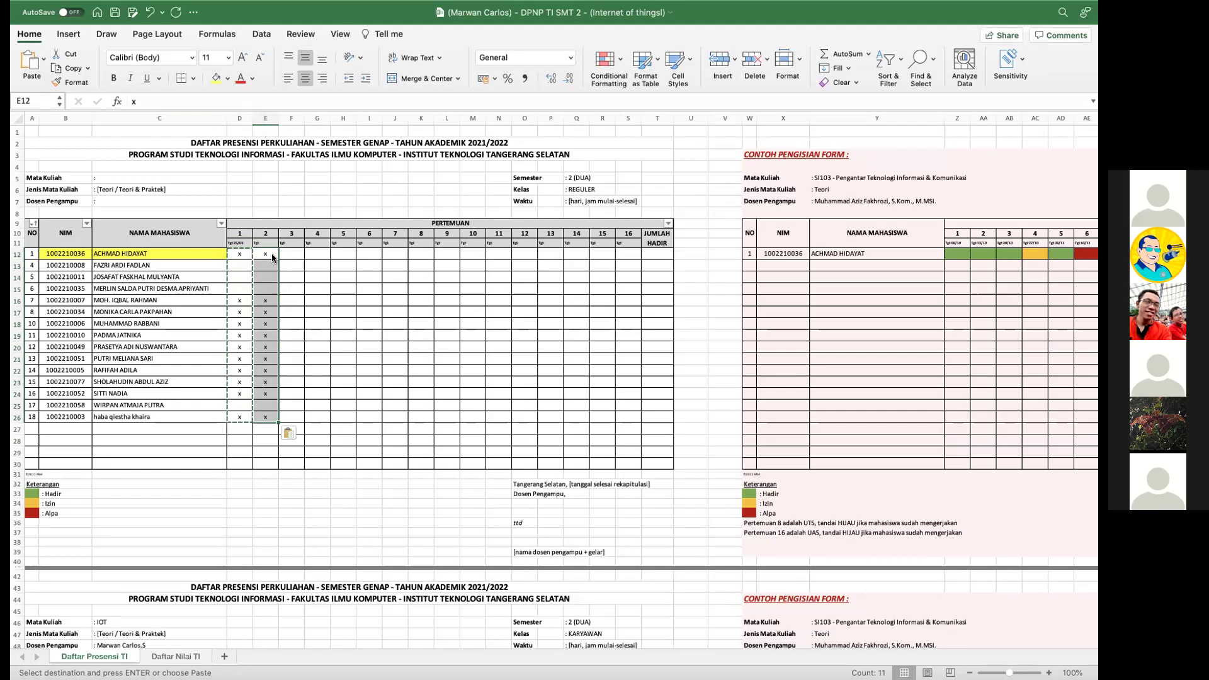
pyautogui.press('super+Tab')
# - In a new Chrome tab, search Google for 'raspberry' using the suggestion for 'raspiber'
pyautogui.press('super+Tab')
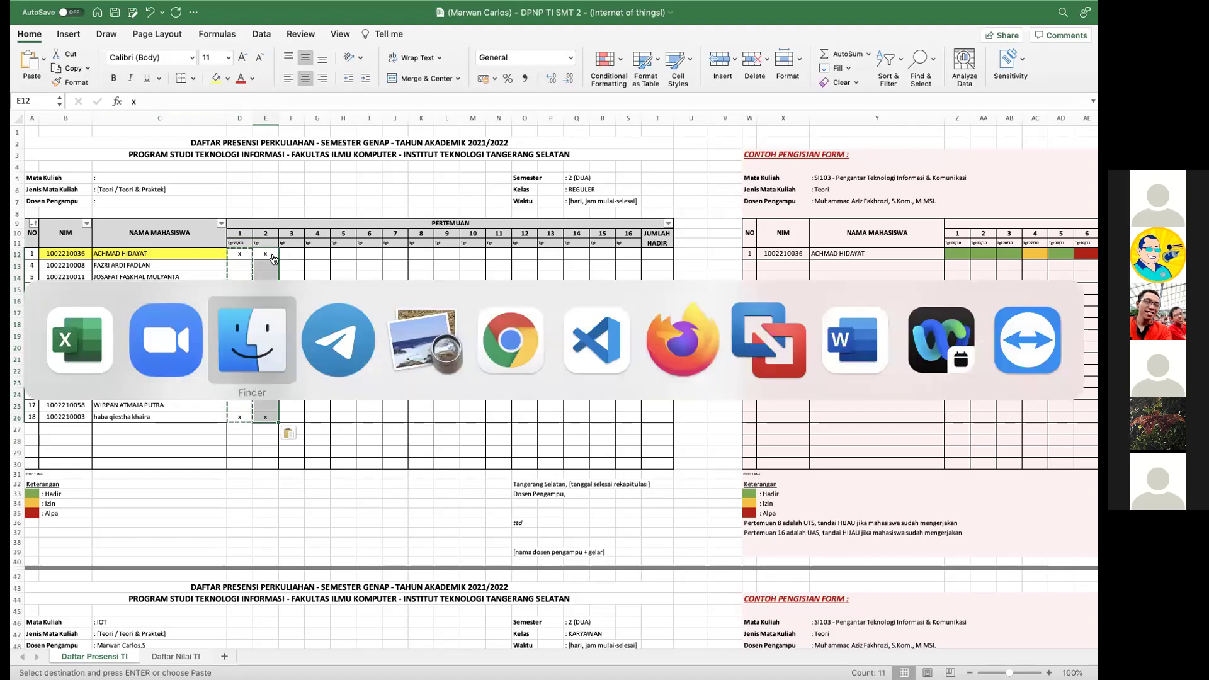
pyautogui.press('super+Tab')
pyautogui.press('super+Tab')
pyautogui.press('super+Tab')
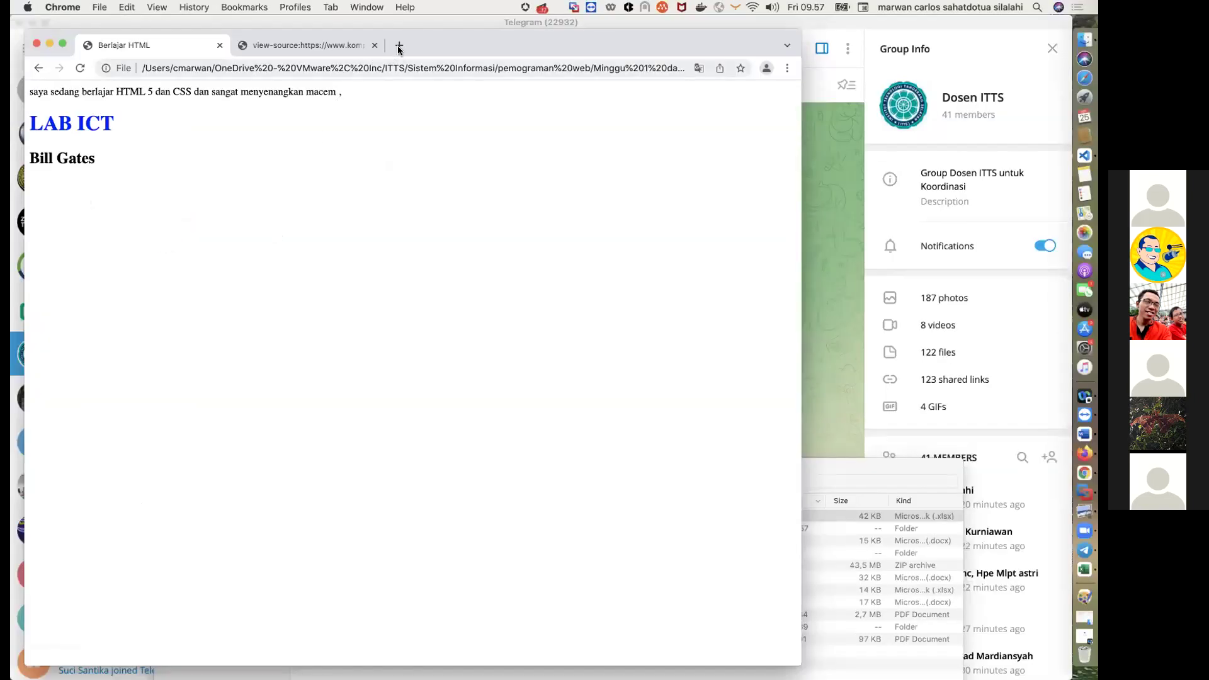
pyautogui.click(397, 44)
pyautogui.click(286, 67)
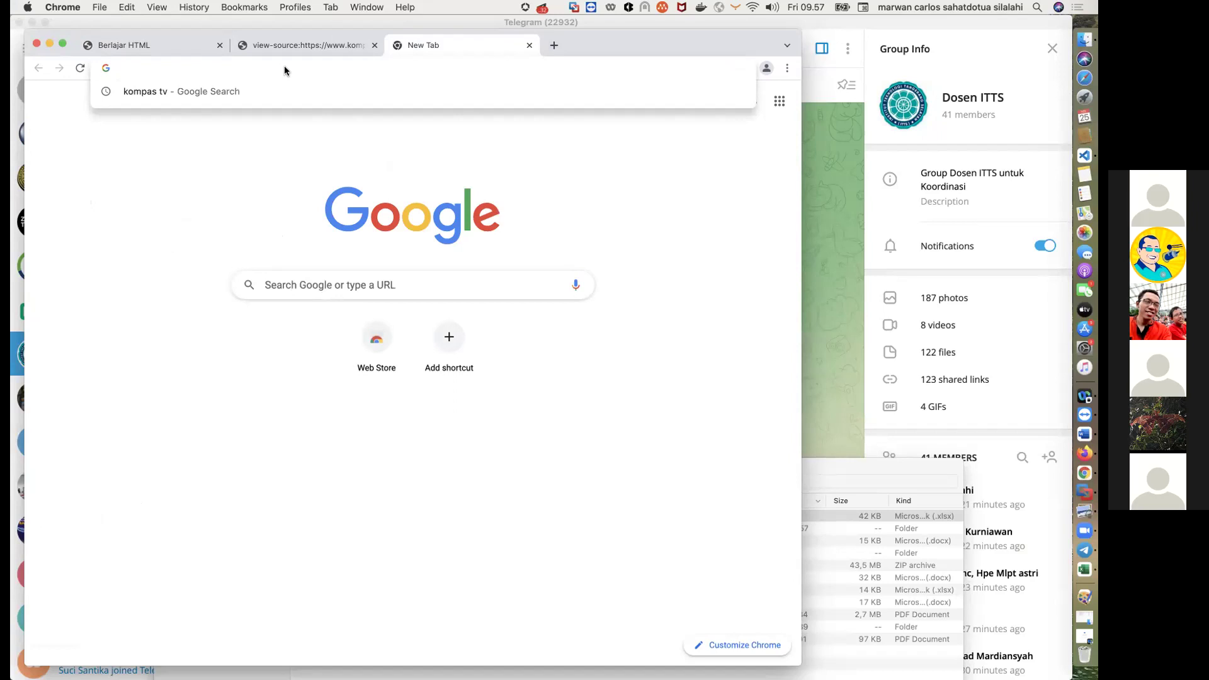
pyautogui.write('ra')
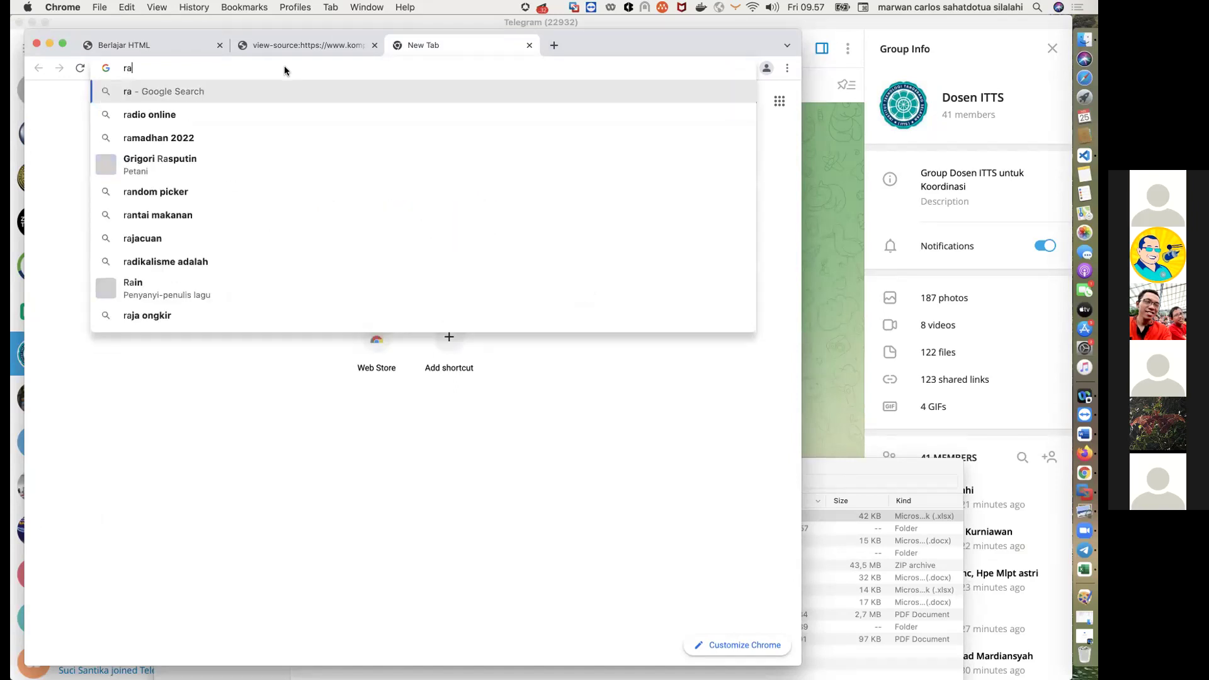
pyautogui.write('spiber')
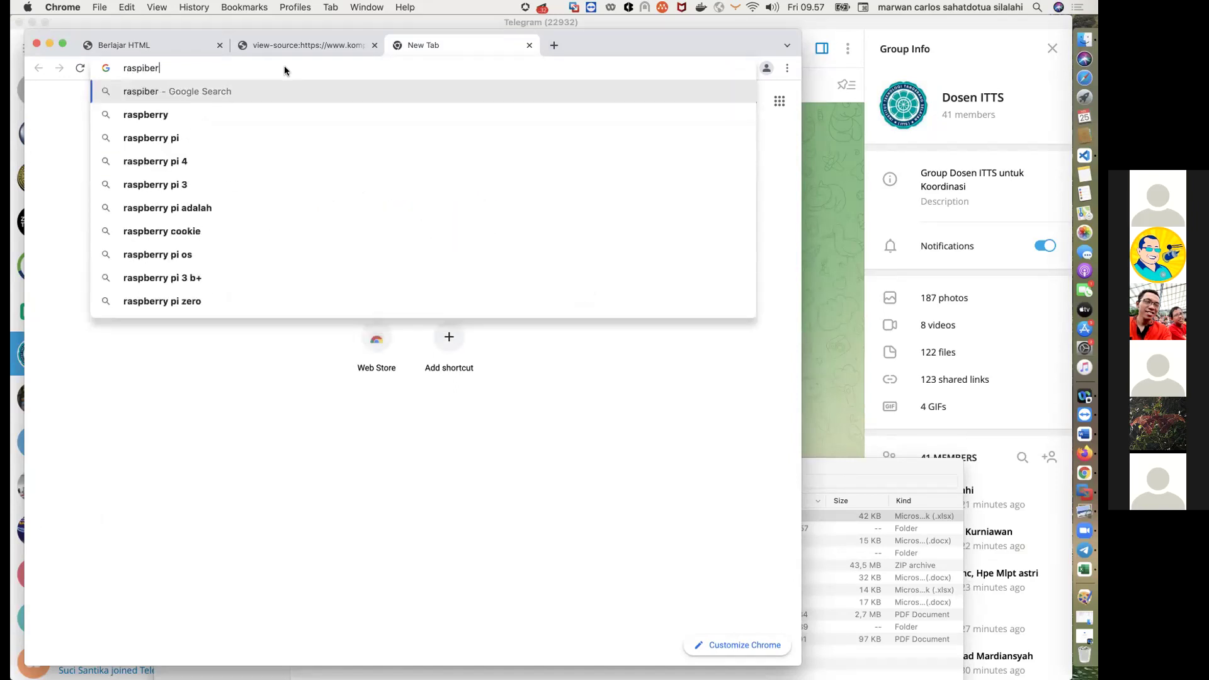
pyautogui.press('Down')
pyautogui.press('Return')
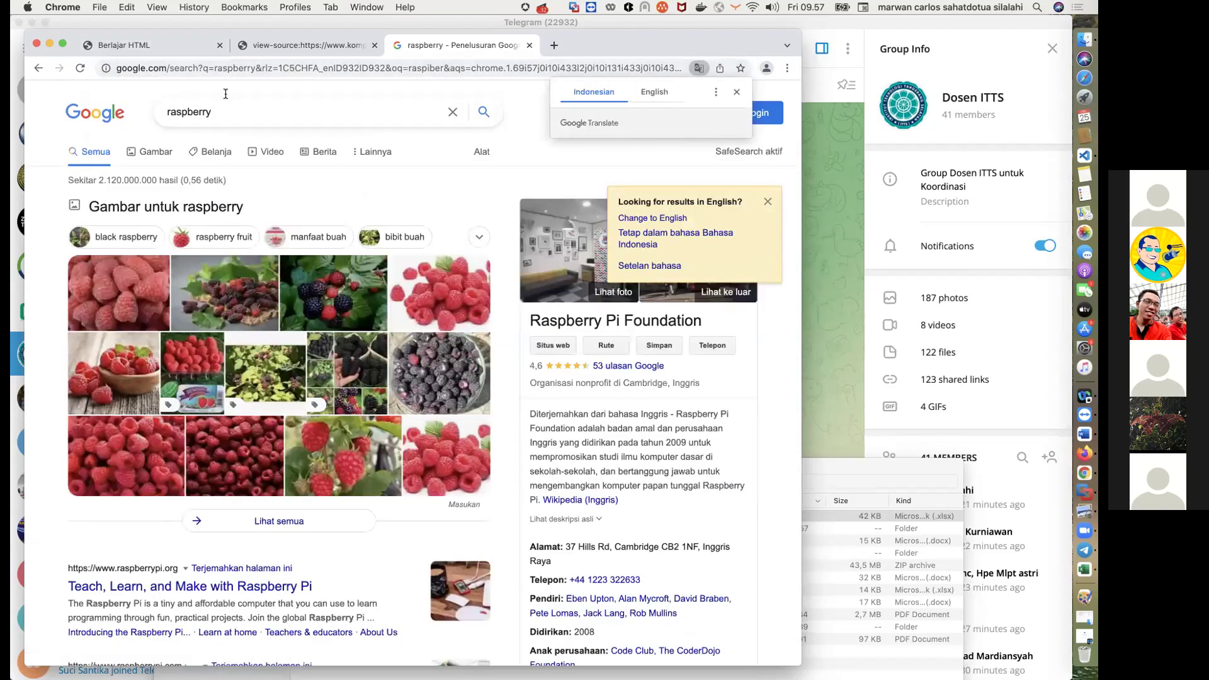
# - Search for 'raspberry os' and open the Raspberry Pi Desktop for PC result in a new tab
pyautogui.click(232, 111)
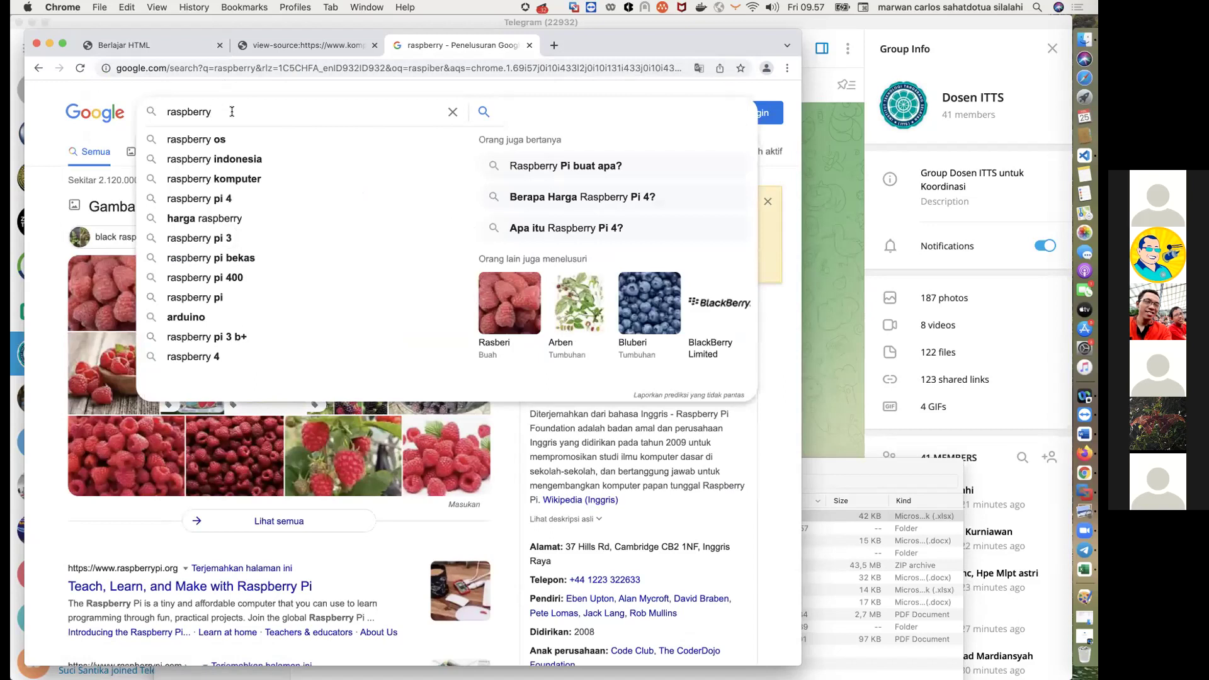
pyautogui.click(229, 140)
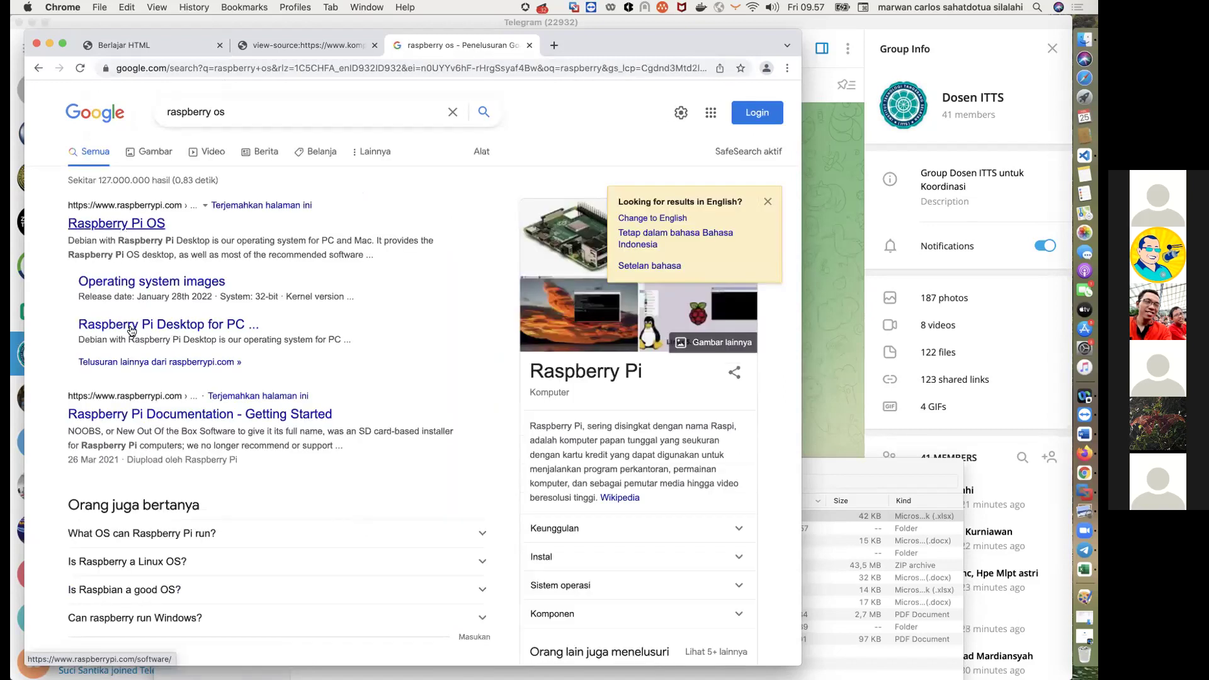
pyautogui.rightClick(131, 329)
pyautogui.click(142, 332)
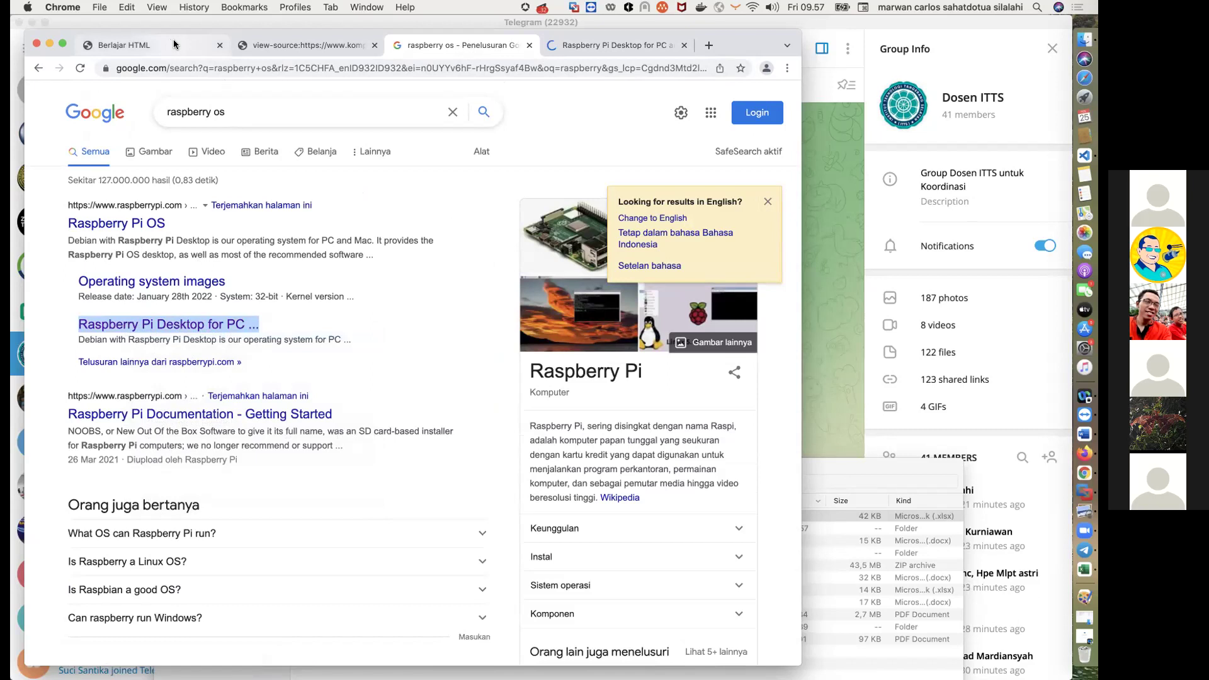
pyautogui.moveTo(47, 31); pyautogui.dragTo(23, 174)
# - On the Raspberry Pi Desktop page, highlight the URL and the Debian Buster compatibility text
pyautogui.click(584, 130)
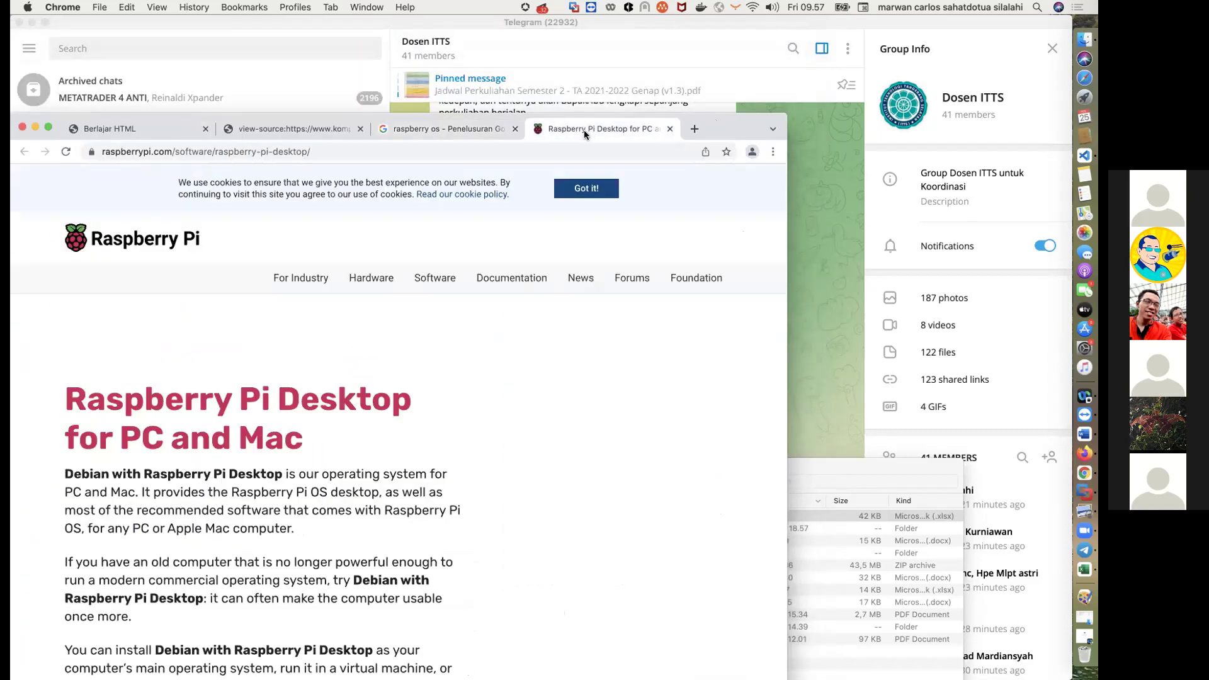
pyautogui.scroll(-5, 247, 550)
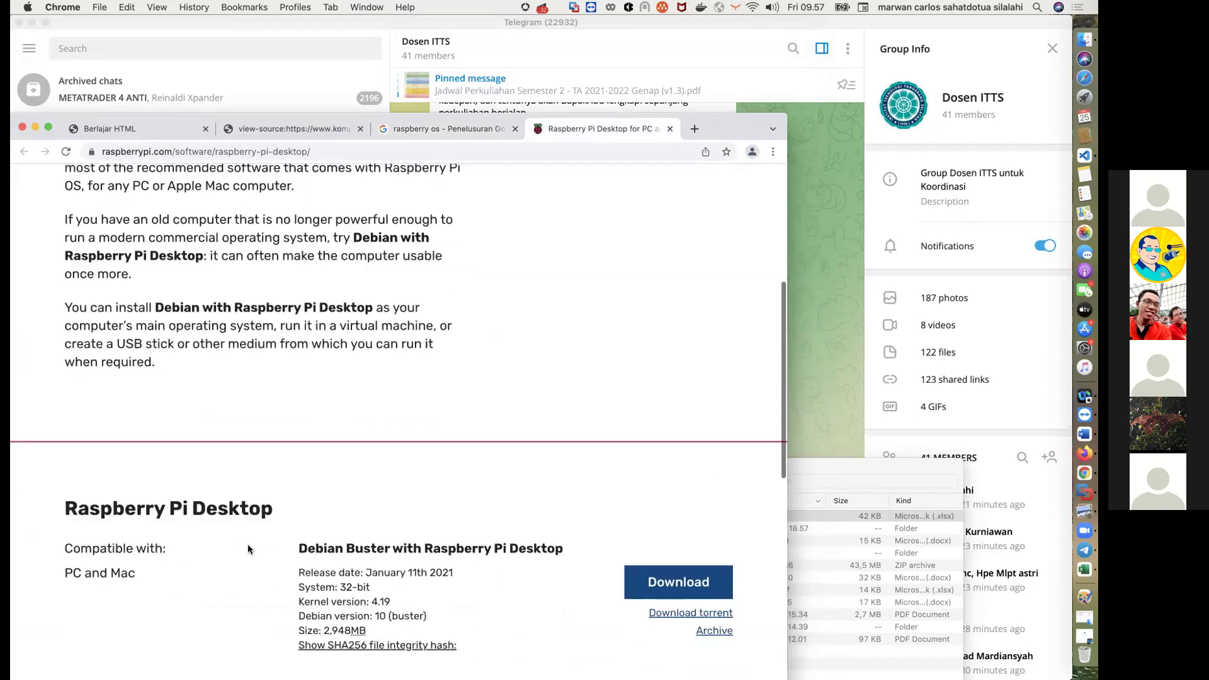
pyautogui.scroll(-1, 247, 544)
pyautogui.click(459, 152)
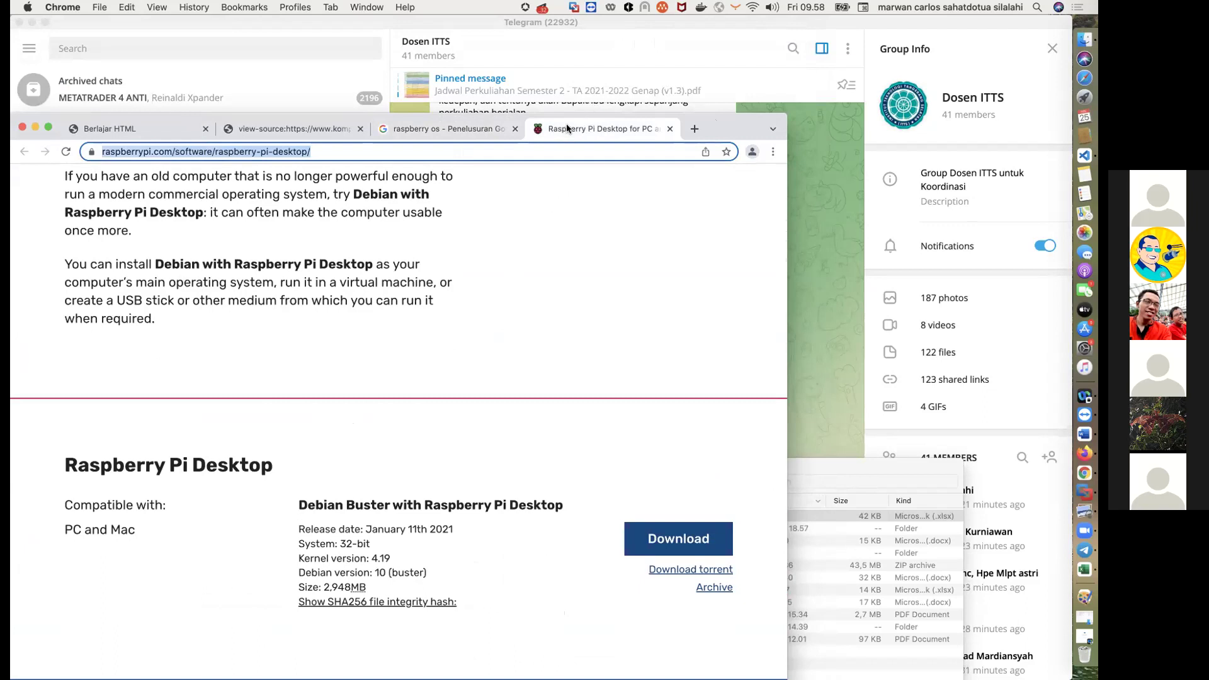
pyautogui.scroll(-3, 447, 305)
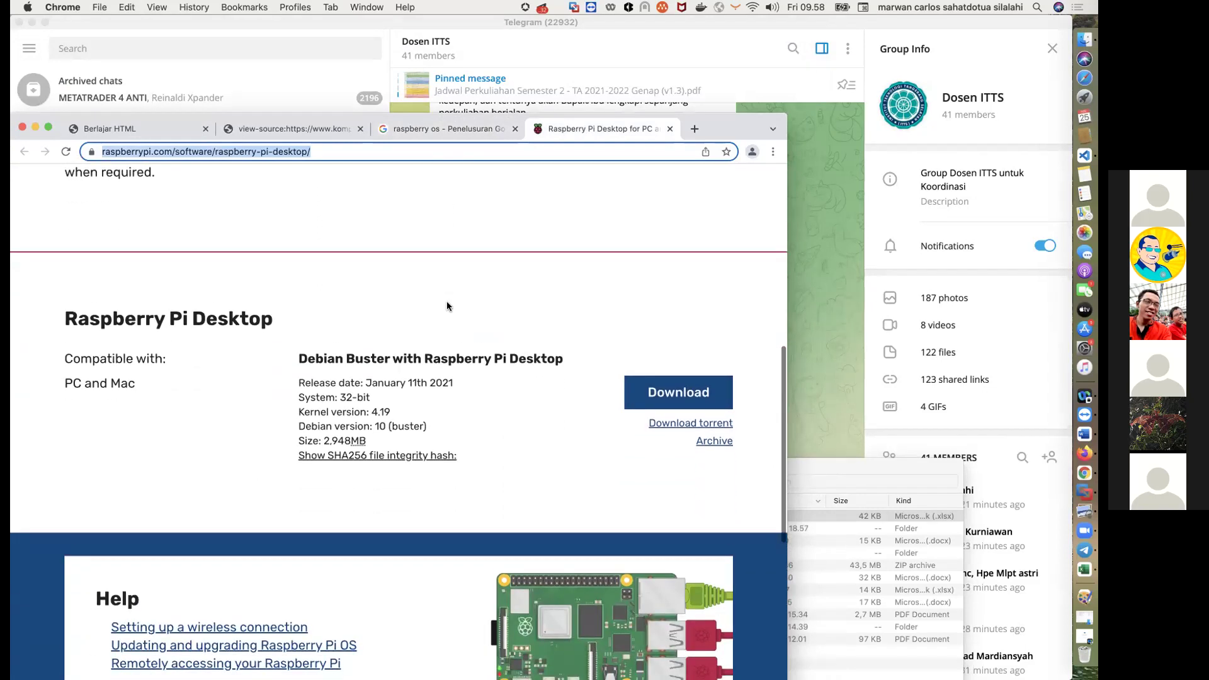
pyautogui.moveTo(568, 346); pyautogui.dragTo(224, 319)
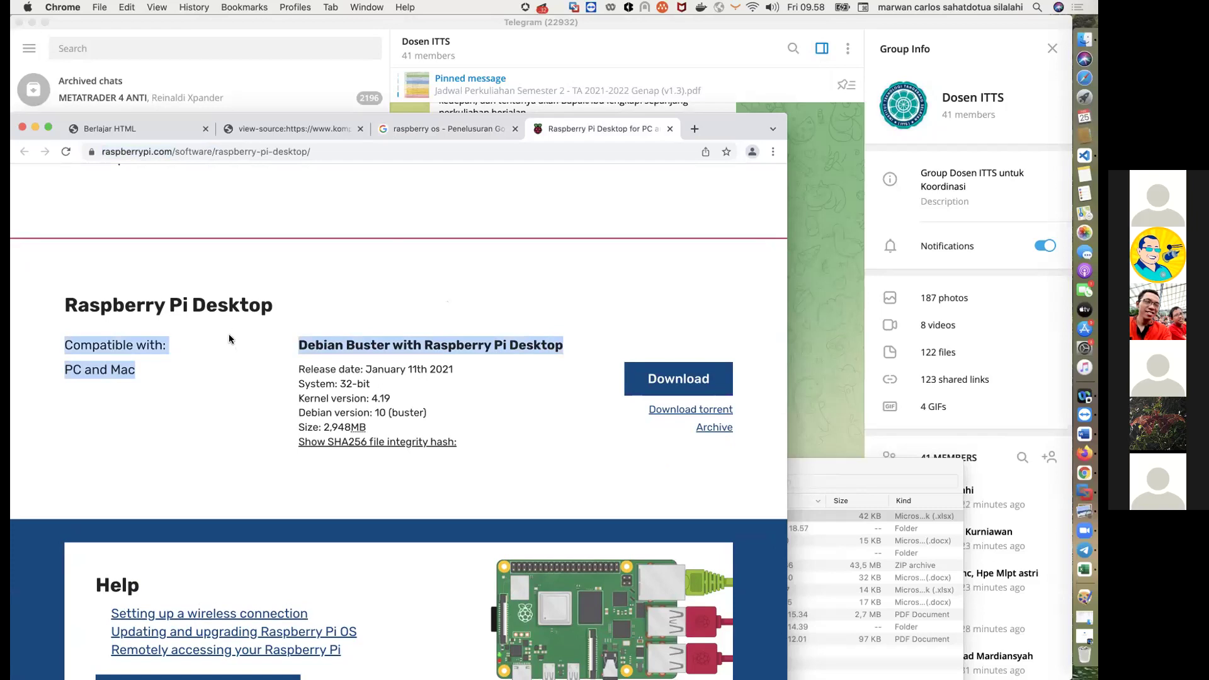
pyautogui.scroll(5, 230, 339)
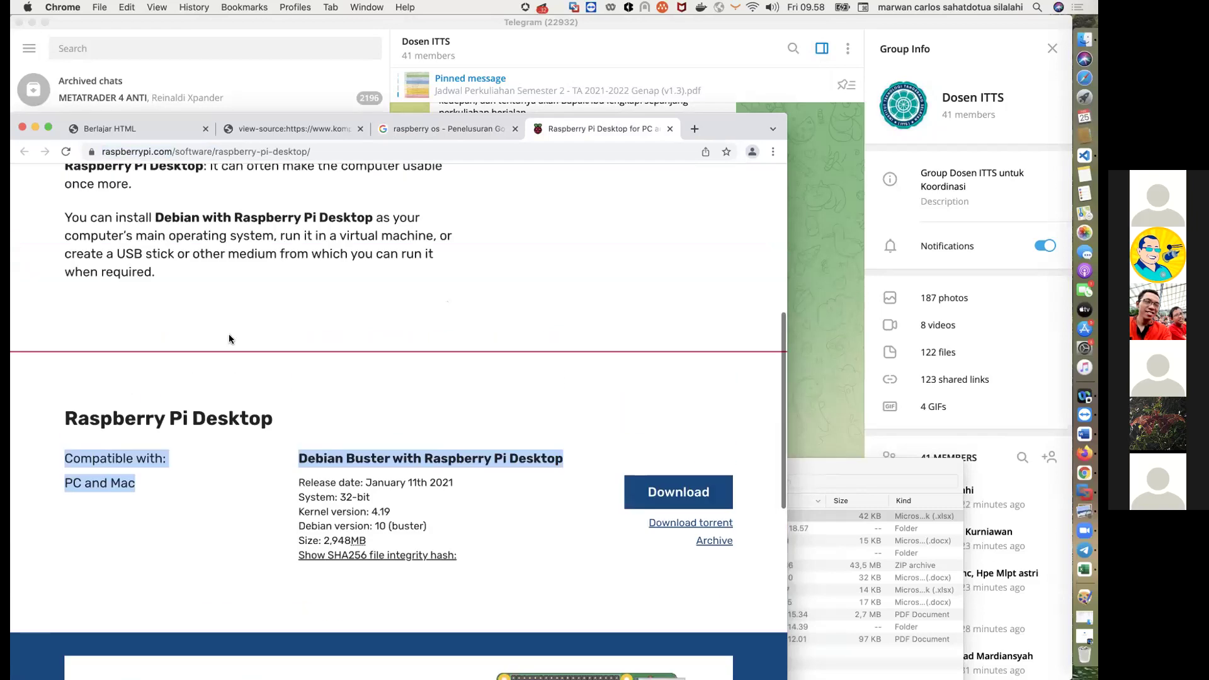
pyautogui.scroll(8, 229, 333)
pyautogui.scroll(-9, 221, 370)
pyautogui.scroll(-3, 223, 375)
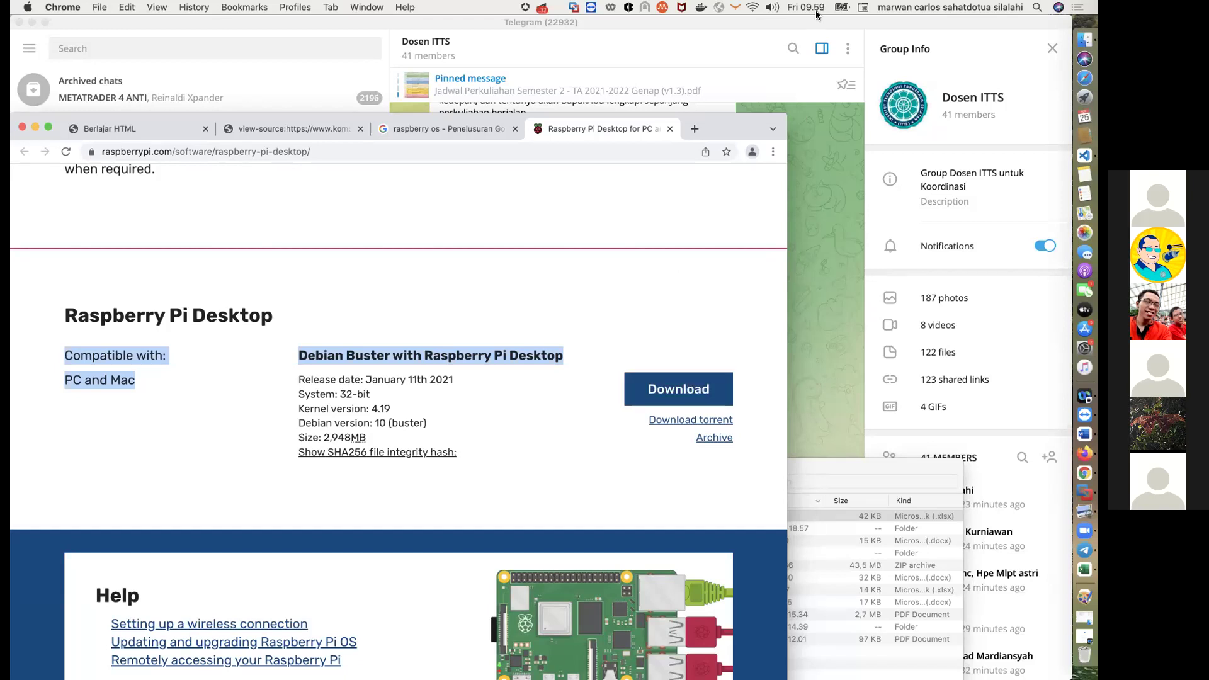
# - Check today's date from the menu-bar clock
pyautogui.click(790, 9)
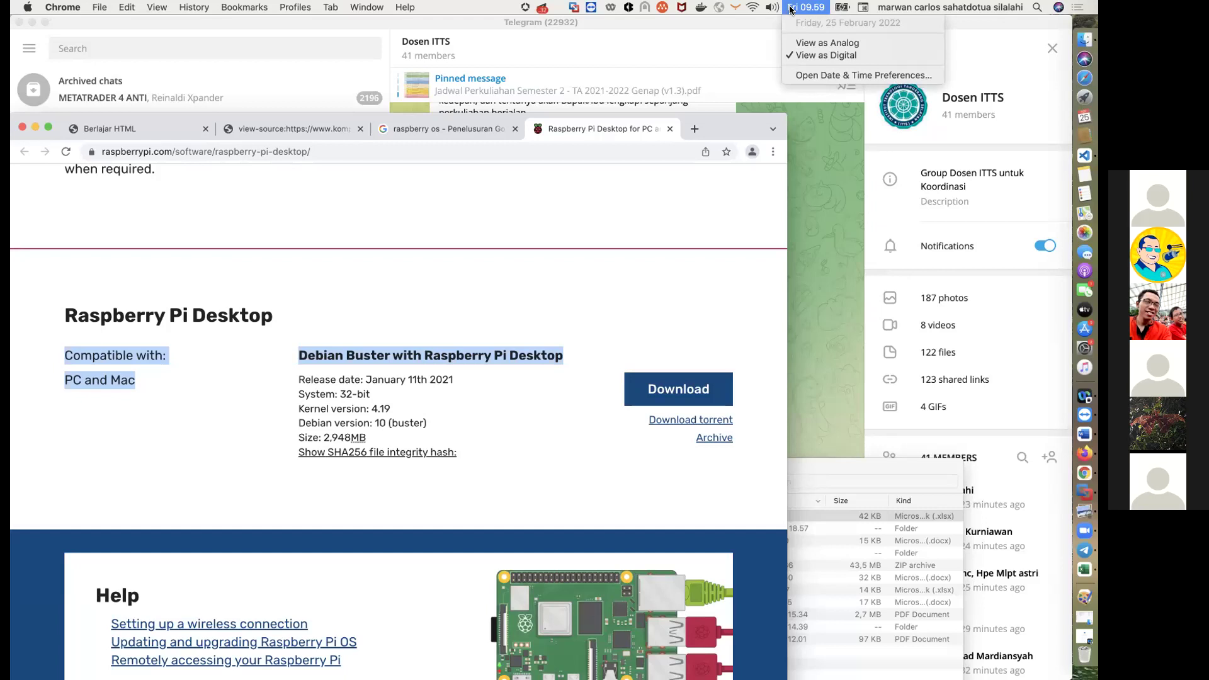
# - View the calendar in Date & Time preferences, then return to the Raspberry Pi download page
pyautogui.click(860, 75)
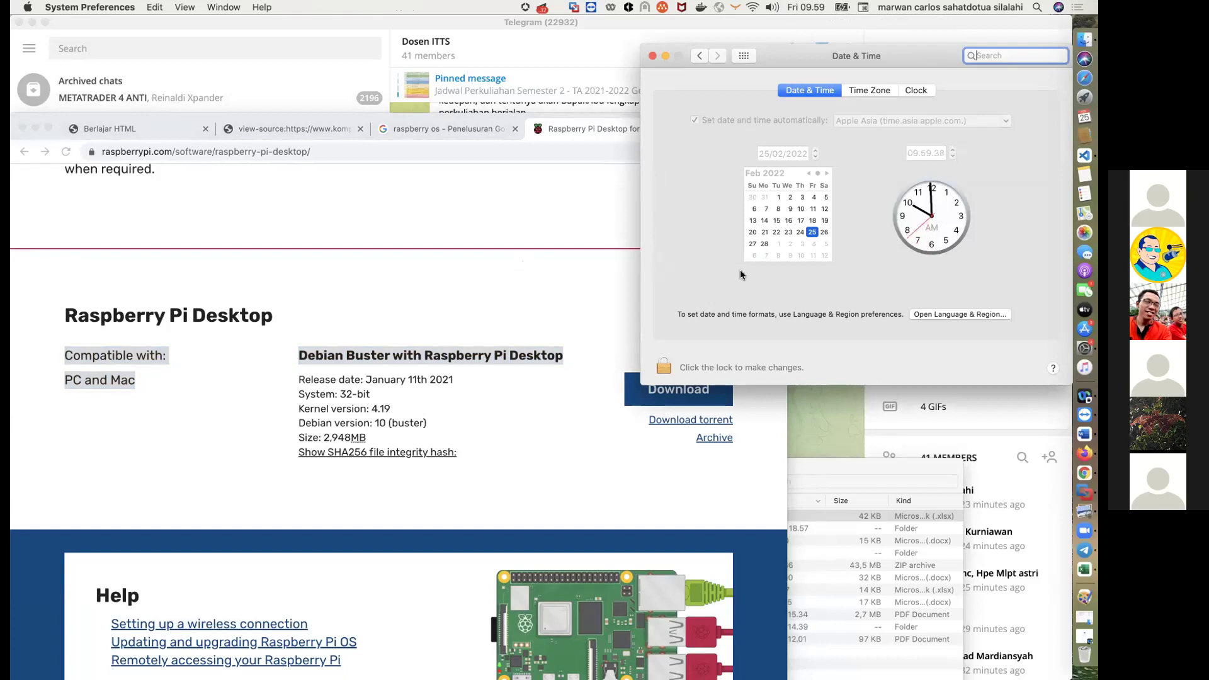
pyautogui.click(823, 249)
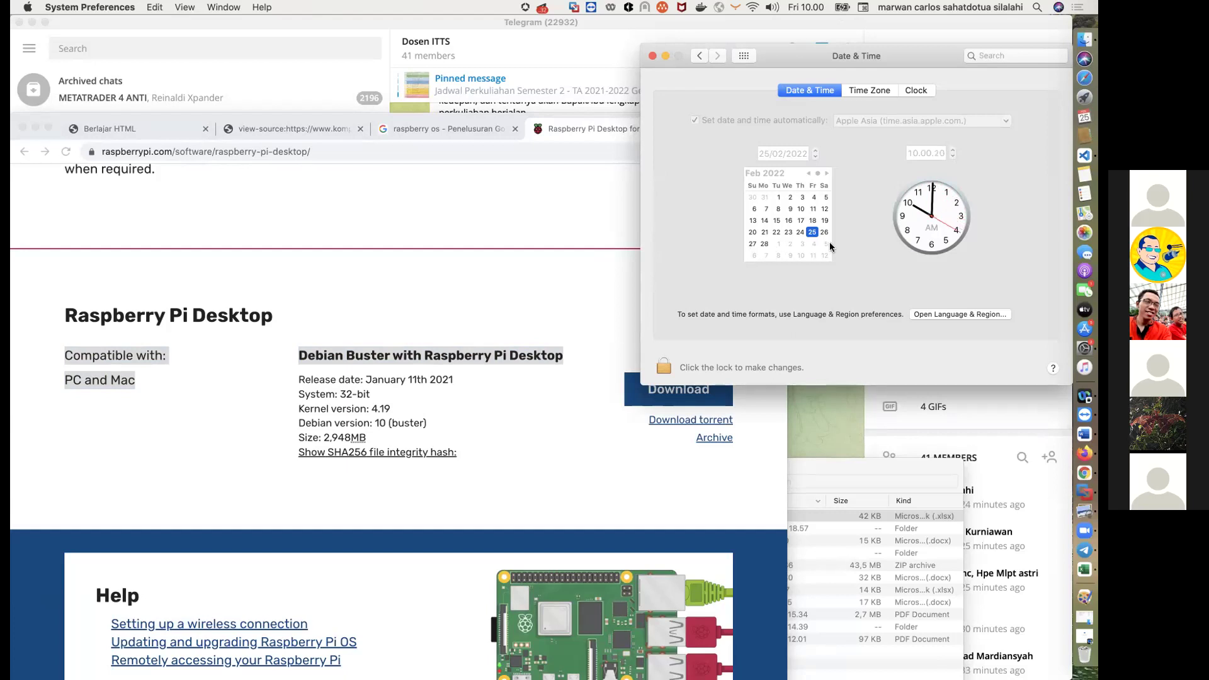
pyautogui.click(578, 402)
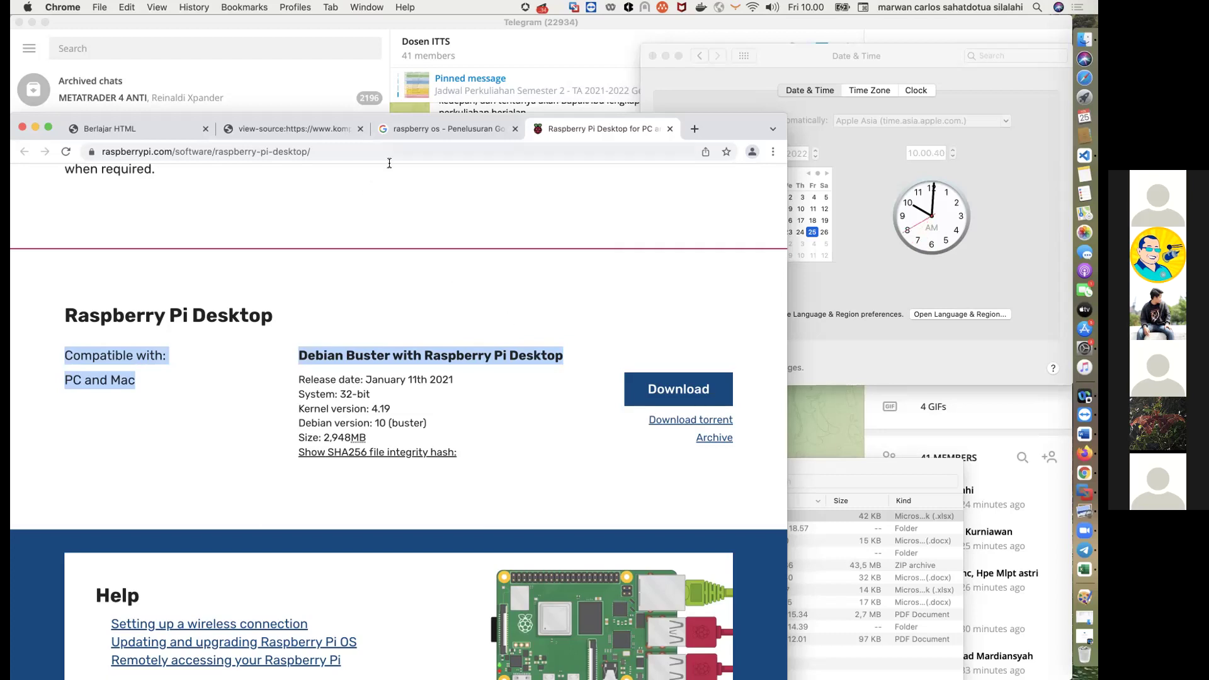
# - Switch to the 'raspberry os' results, then to the kompas.tv page source tab
pyautogui.click(401, 132)
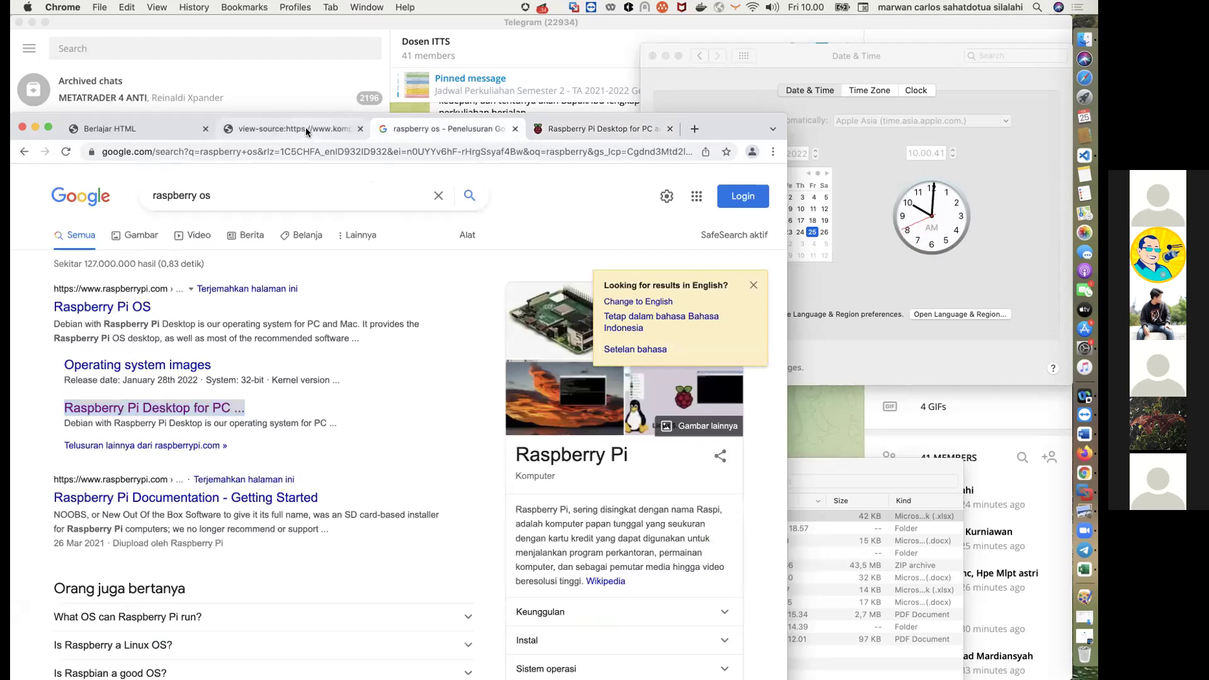
pyautogui.click(307, 131)
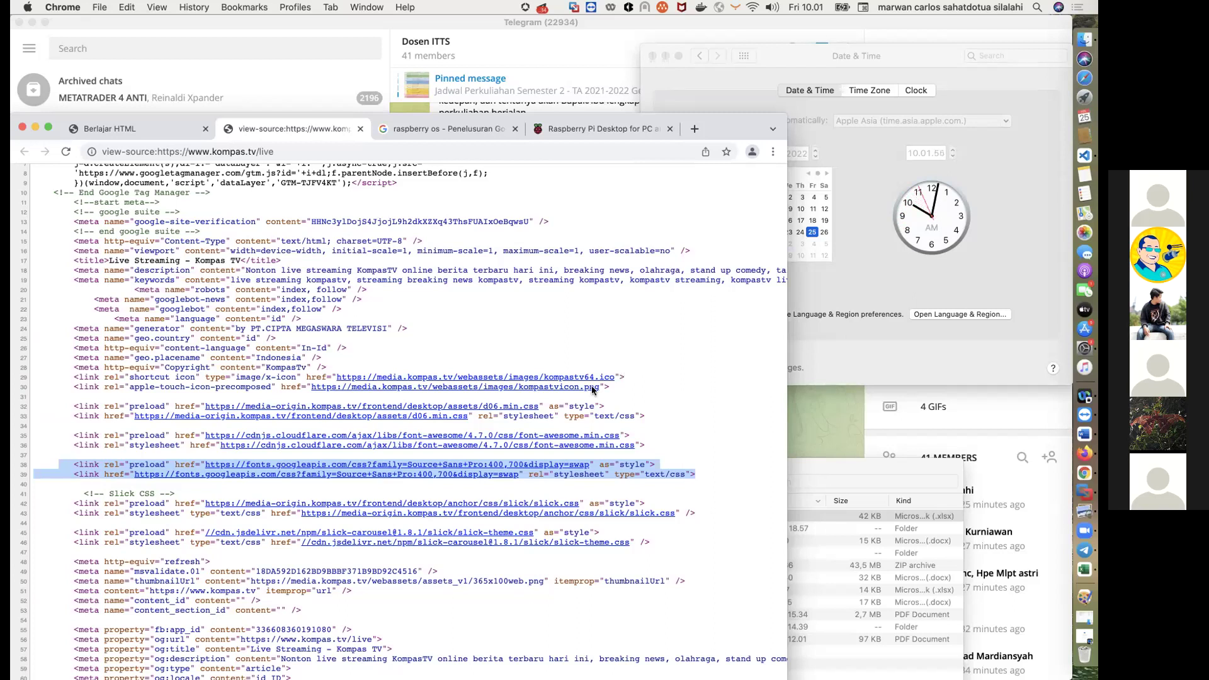
# - Scroll through the kompas.tv page source, then return to the 'raspberry os' search results
pyautogui.click(420, 339)
pyautogui.scroll(3, 419, 339)
pyautogui.scroll(2, 420, 339)
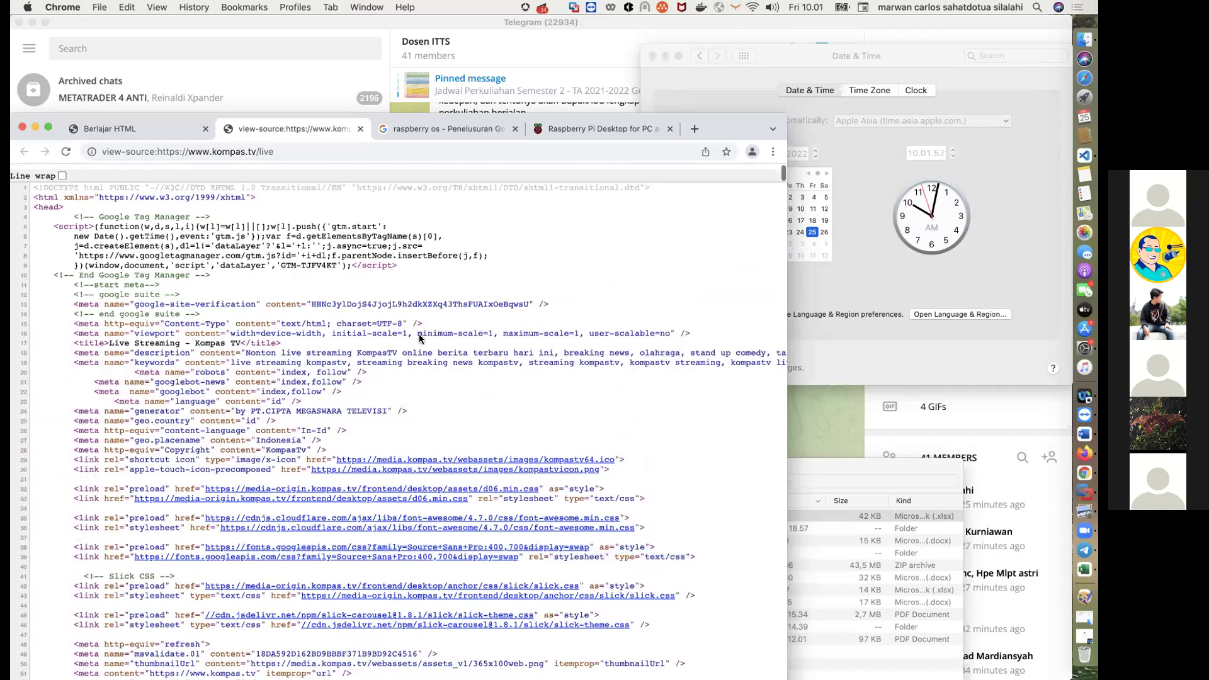
pyautogui.scroll(-5, 419, 339)
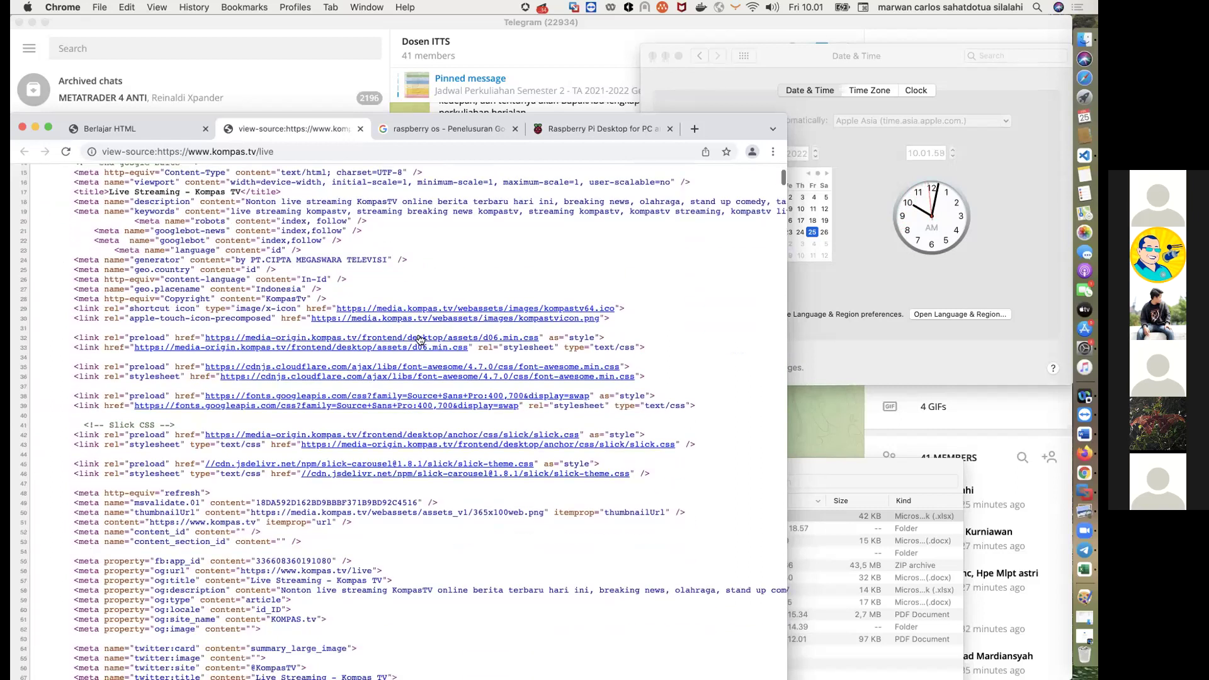
pyautogui.scroll(5, 419, 339)
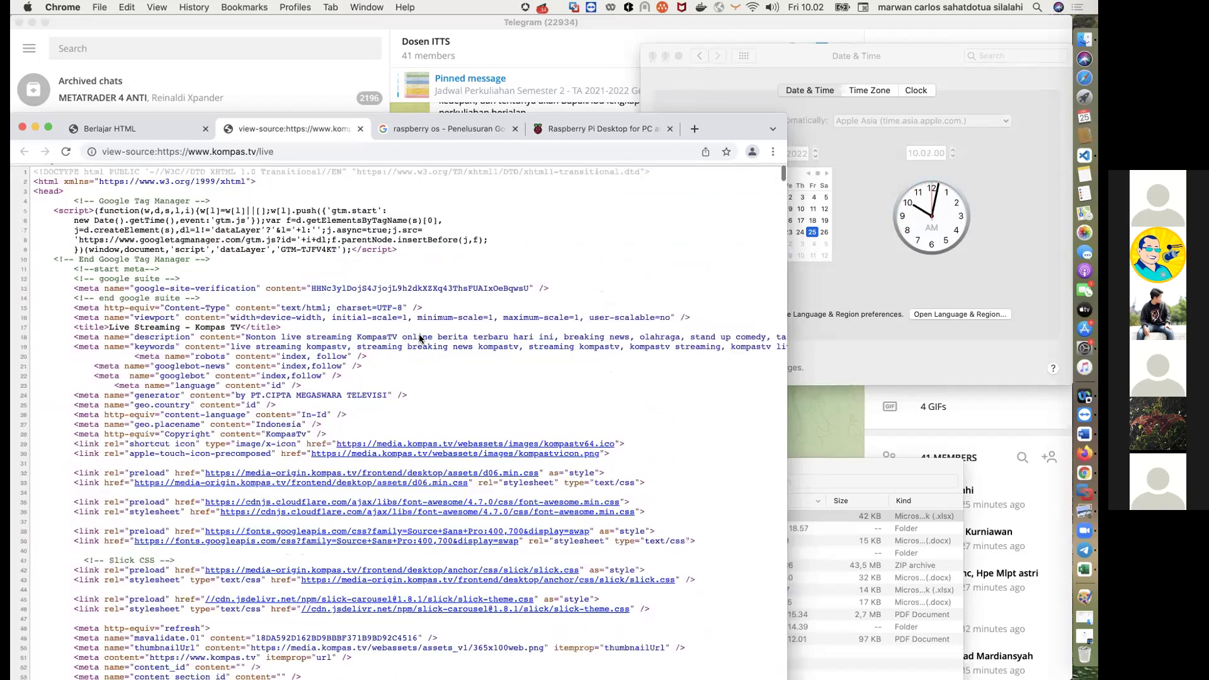
pyautogui.scroll(1, 420, 339)
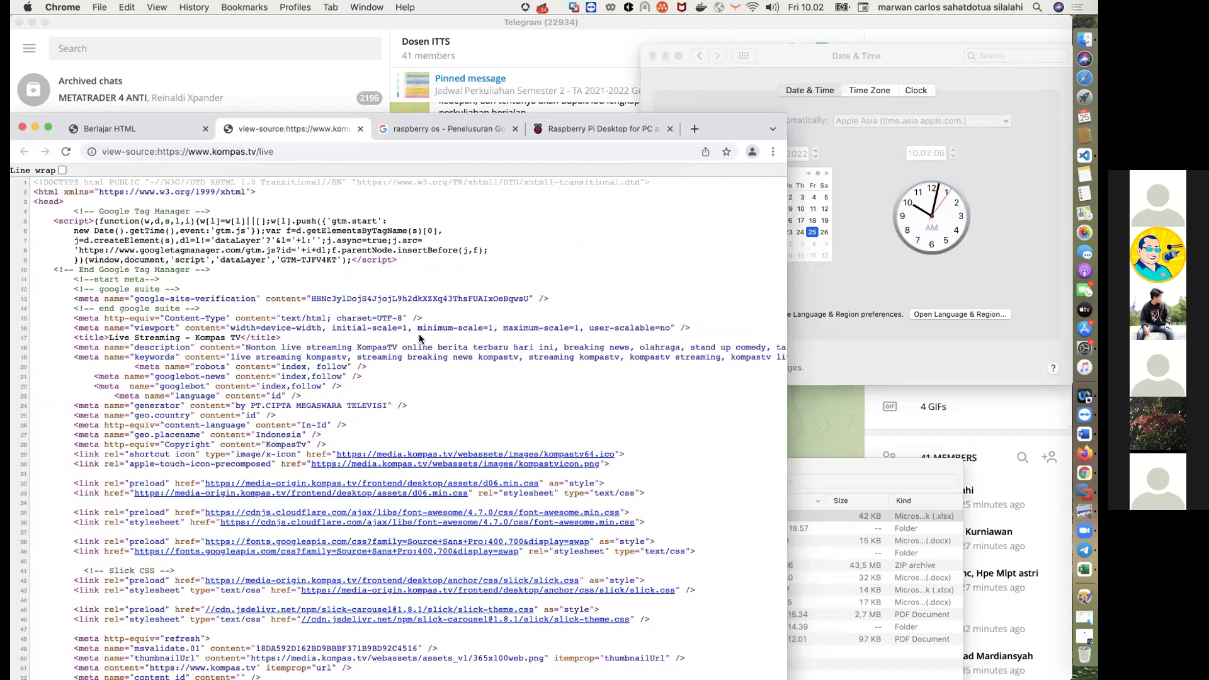
pyautogui.click(464, 132)
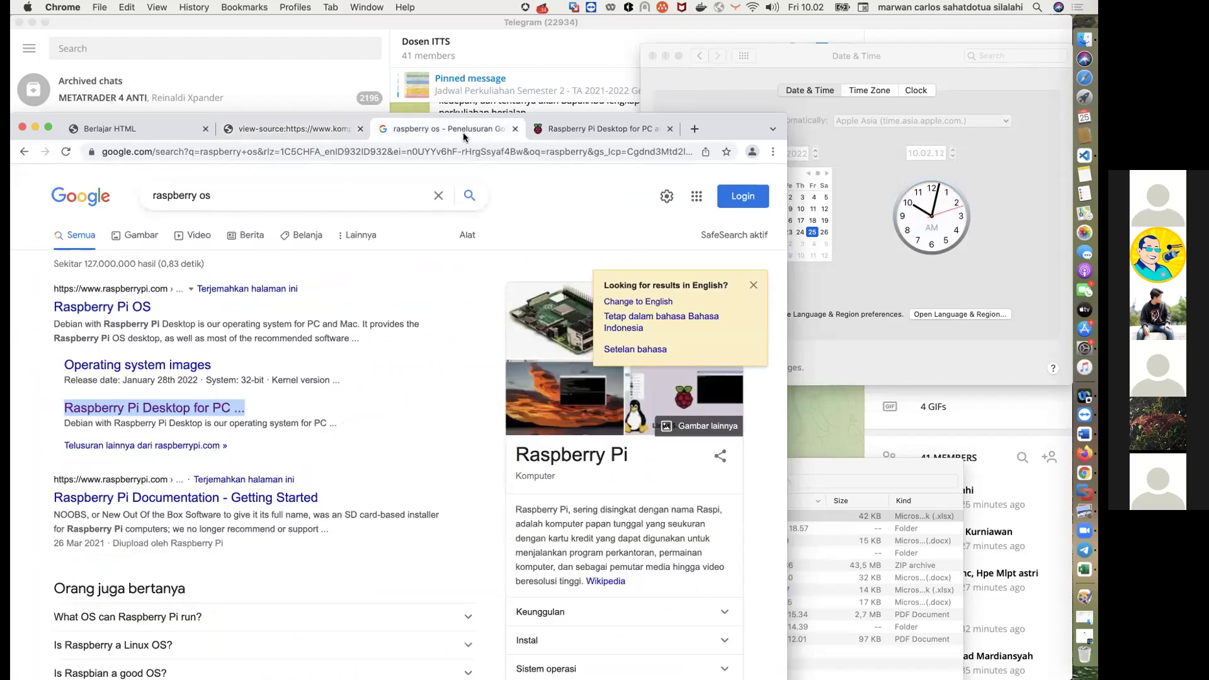
# - On the Raspberry Pi Desktop page, highlight the heading and 'Compatible with: PC and Mac' text
pyautogui.click(539, 131)
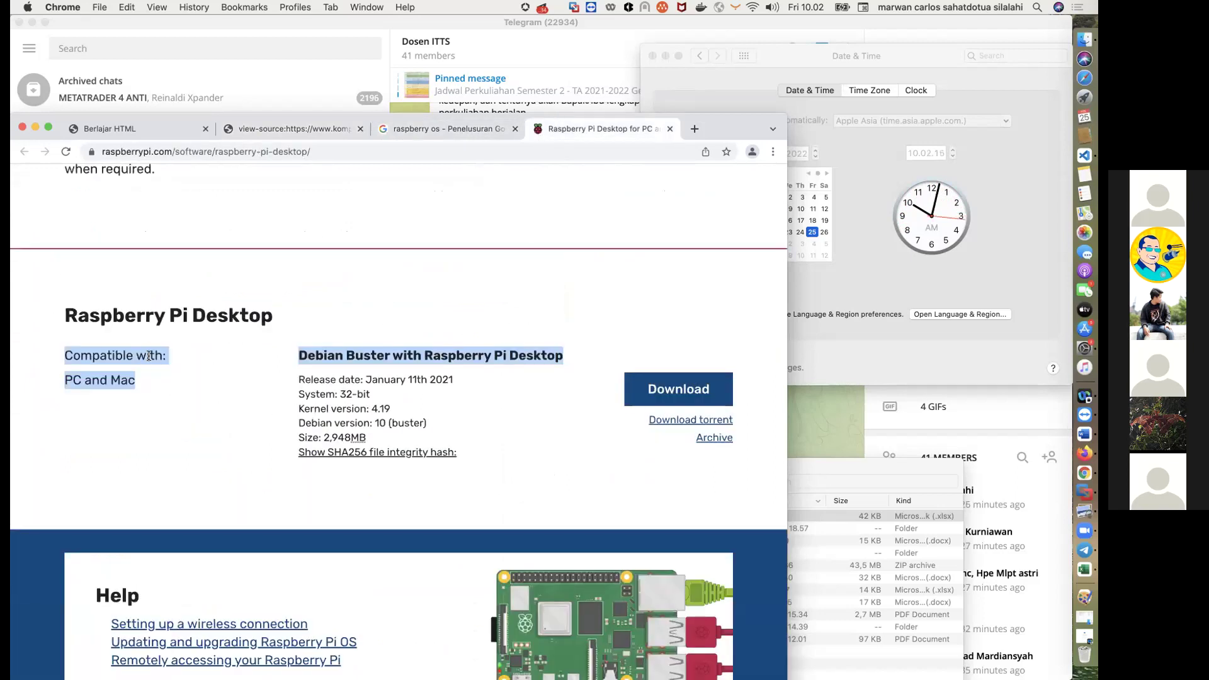
pyautogui.click(66, 314)
pyautogui.moveTo(66, 315); pyautogui.dragTo(304, 342)
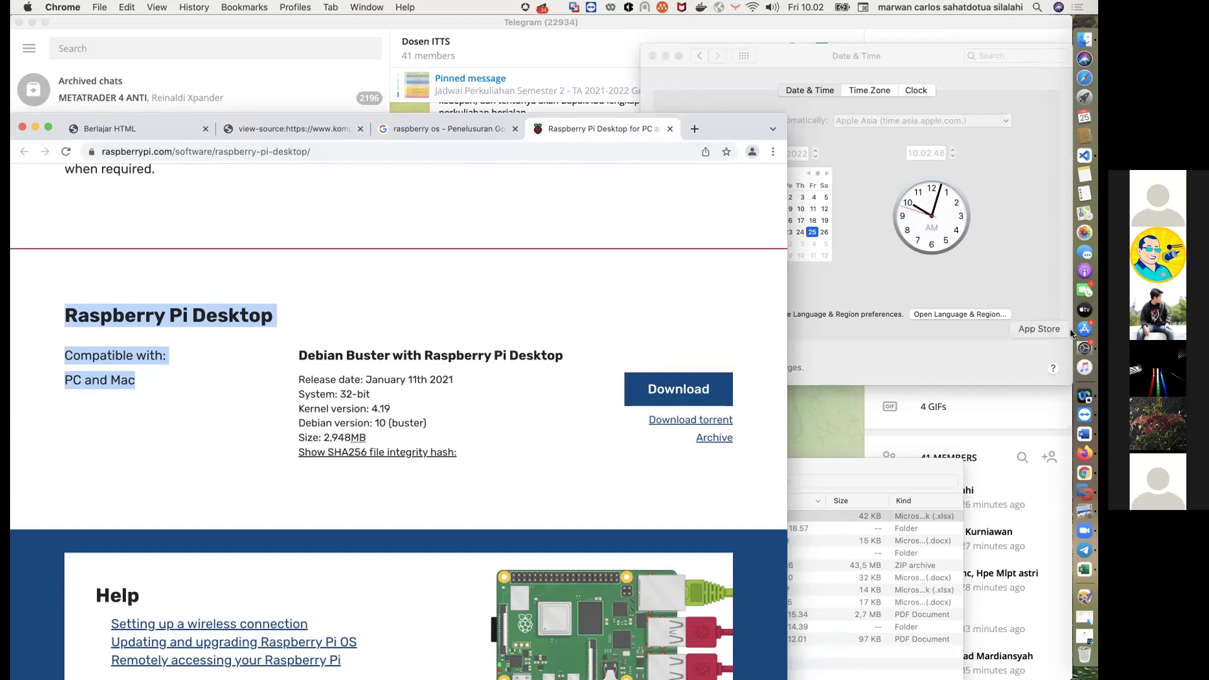
# - Open Pendahuluan IoT.ppt from semua materi's first meeting folder in Finder
pyautogui.click(1084, 38)
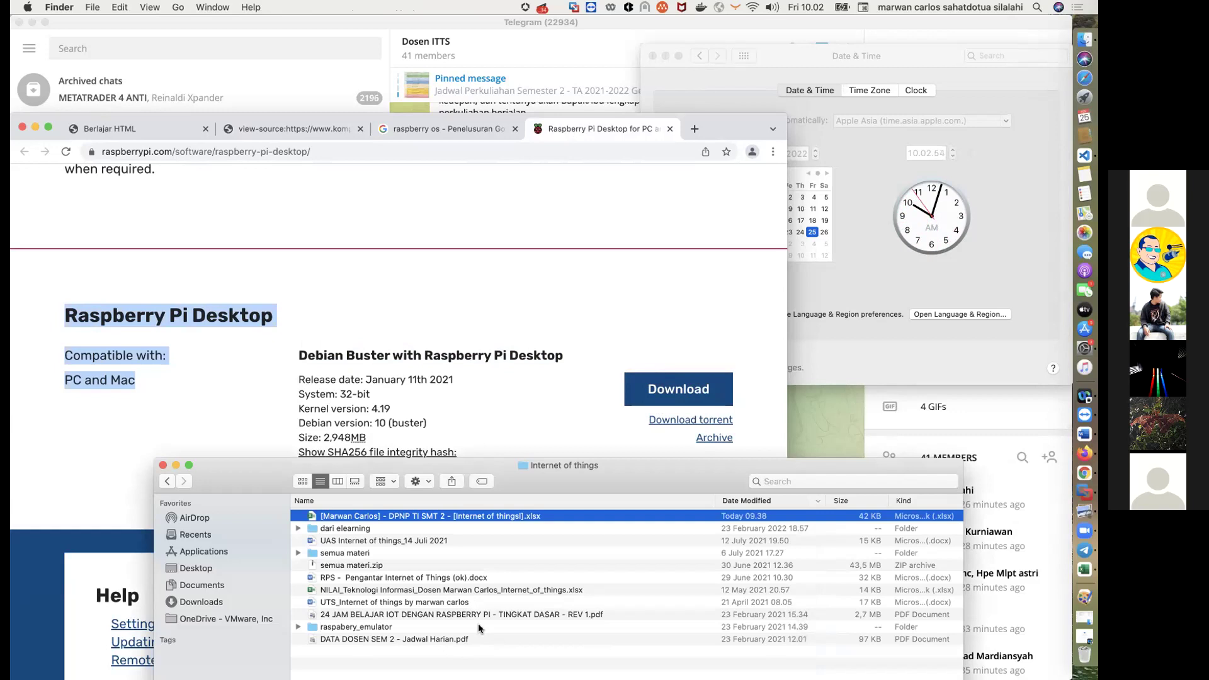
pyautogui.click(363, 553)
pyautogui.doubleClick(363, 554)
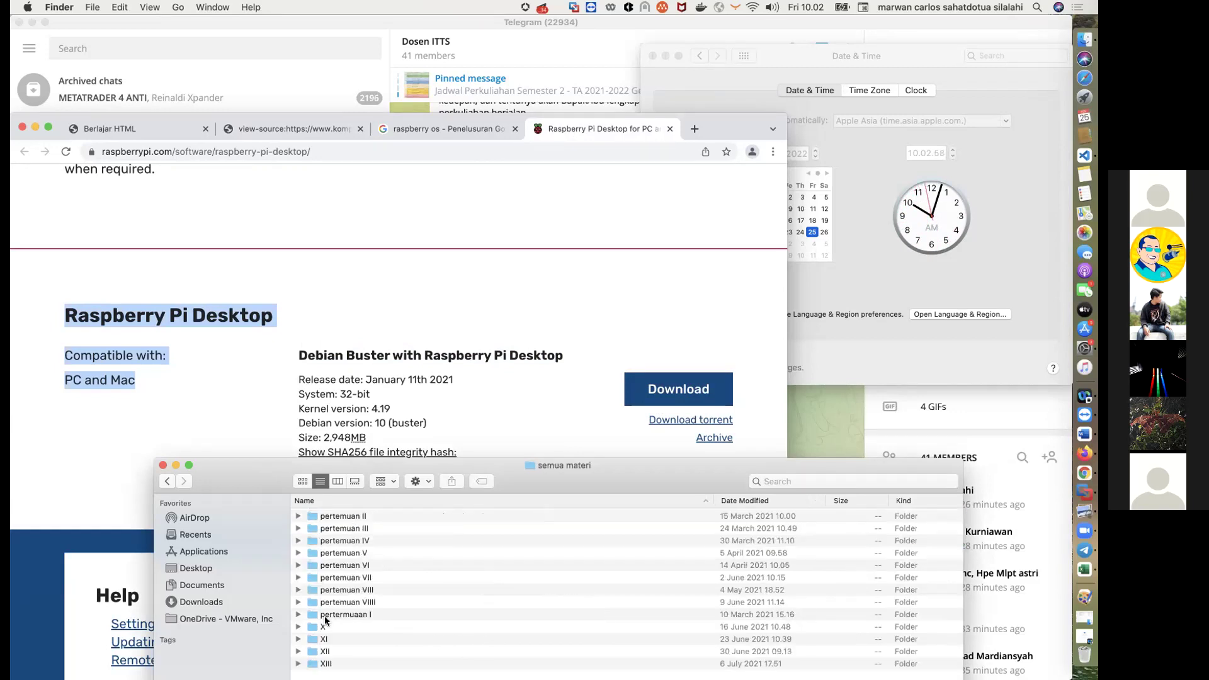
pyautogui.click(331, 614)
pyautogui.doubleClick(330, 615)
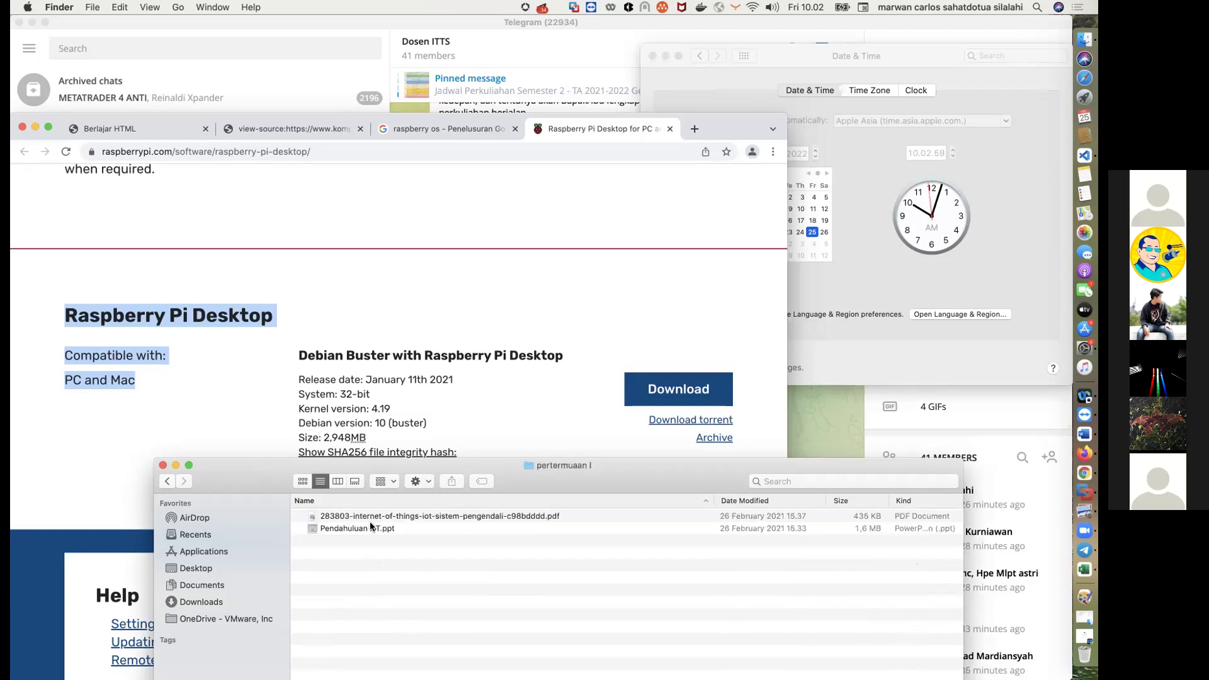
pyautogui.click(369, 528)
pyautogui.doubleClick(370, 528)
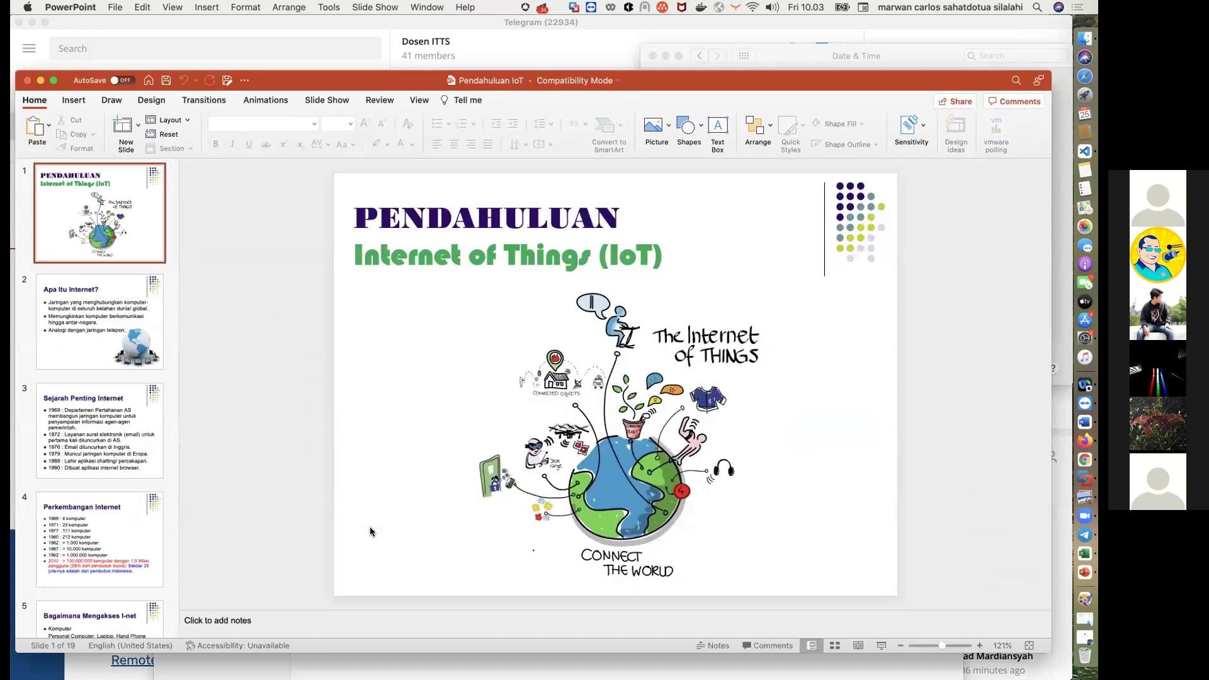
# - Maximise the Pendahuluan IoT window and display slide 2, 'Apa Itu Internet?'
pyautogui.click(54, 82)
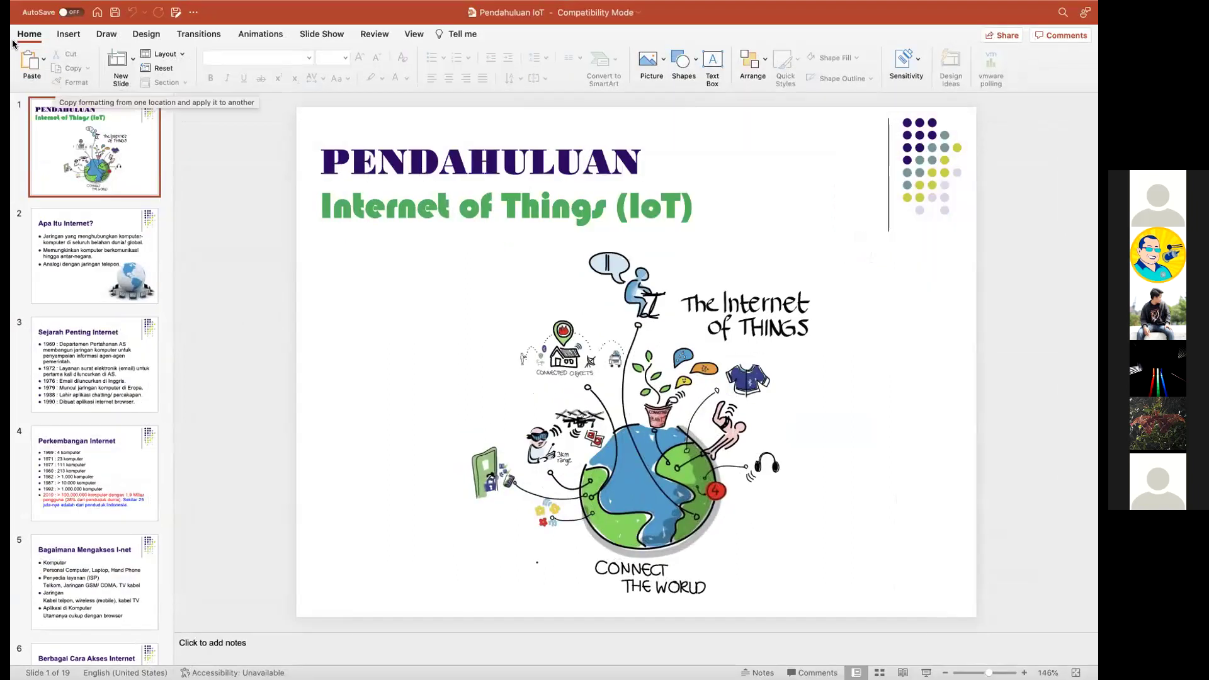
pyautogui.click(55, 256)
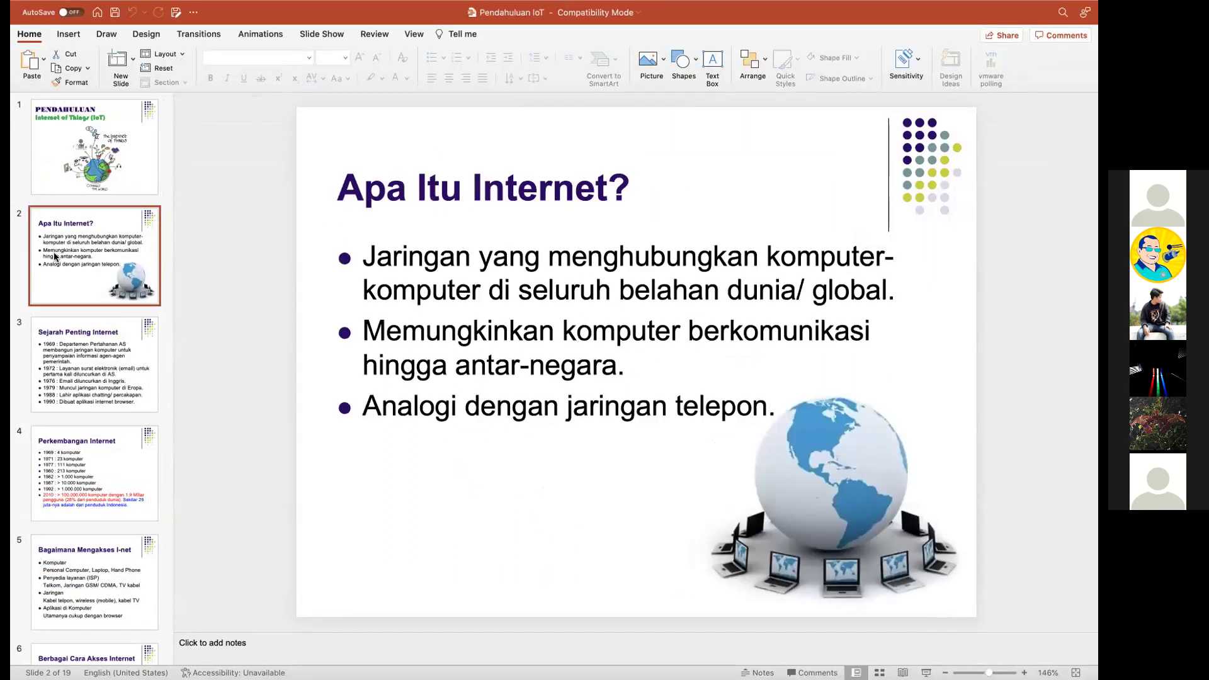
pyautogui.click(57, 178)
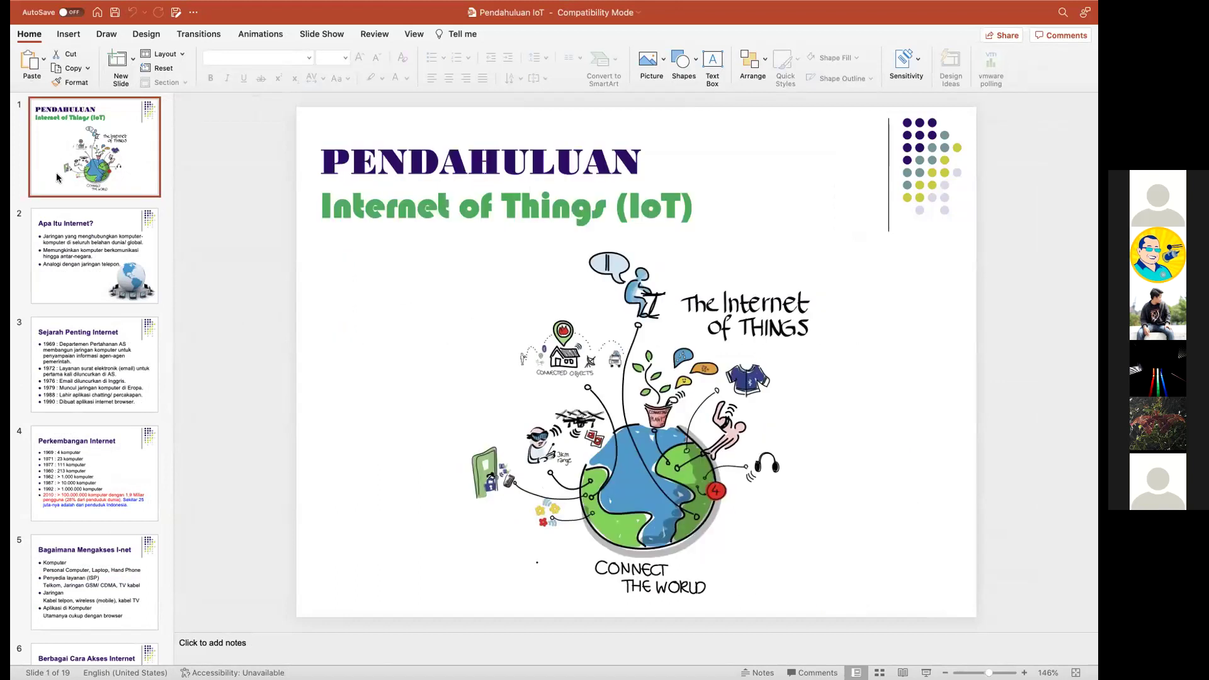
pyautogui.click(55, 211)
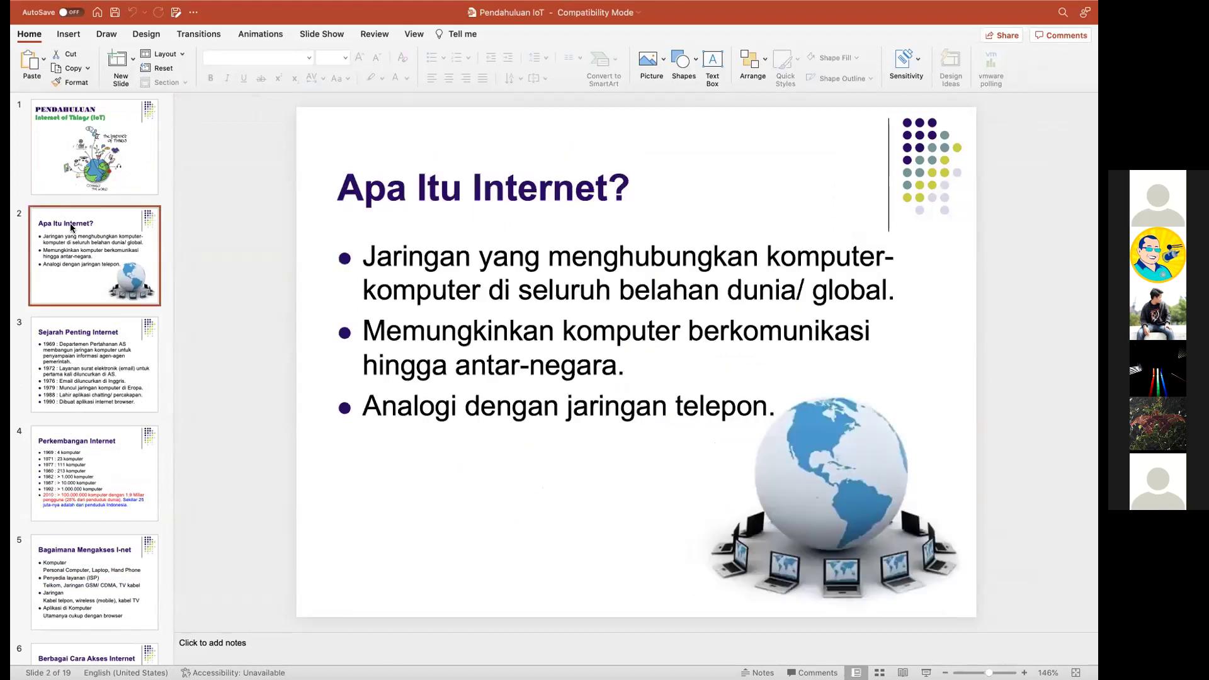
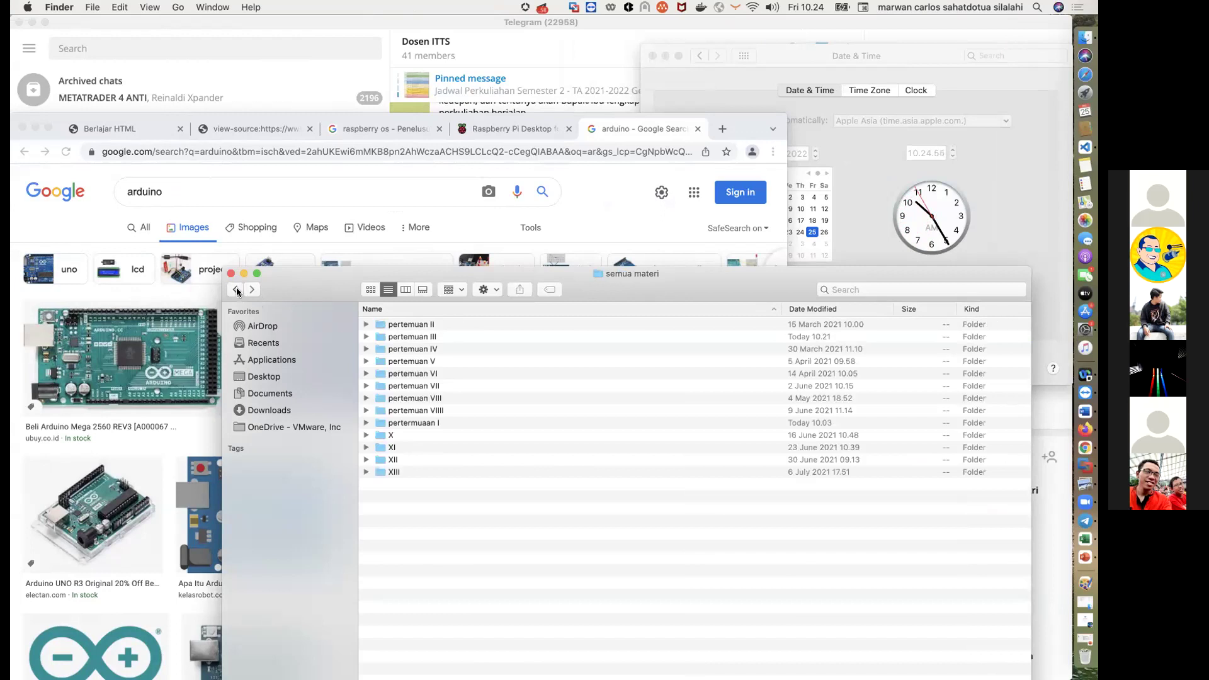
# - Look through the slide files in the XI and XIII meeting folders
pyautogui.click(380, 447)
pyautogui.doubleClick(379, 447)
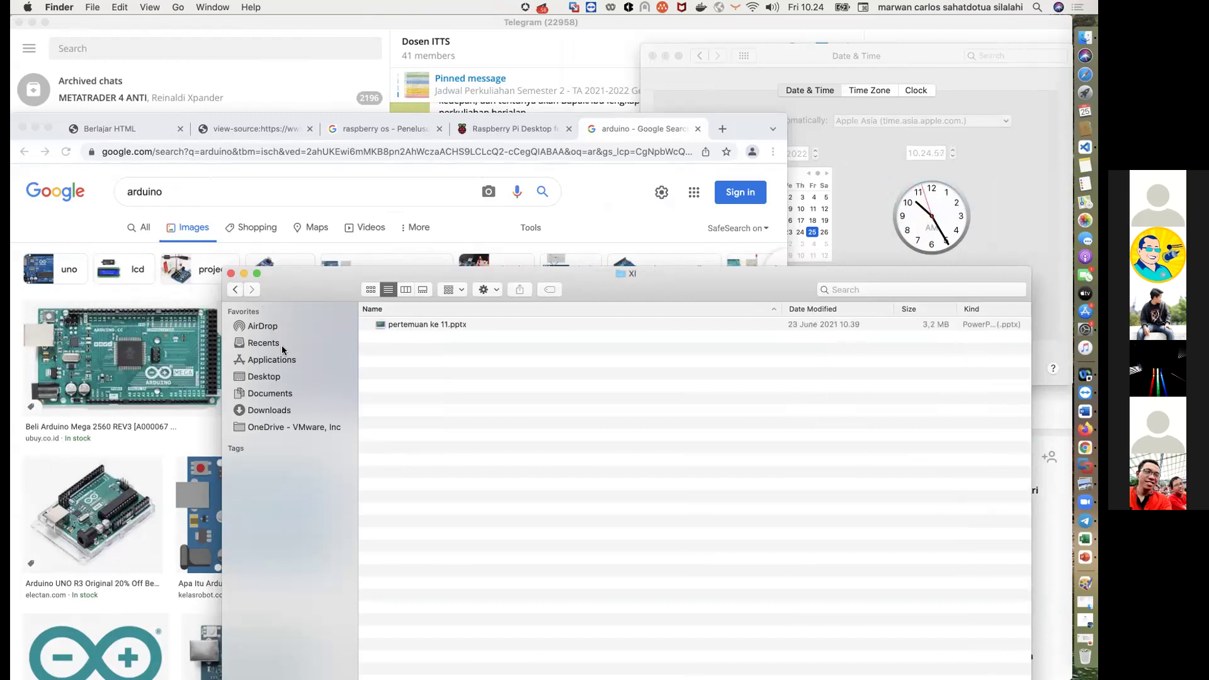
pyautogui.click(235, 289)
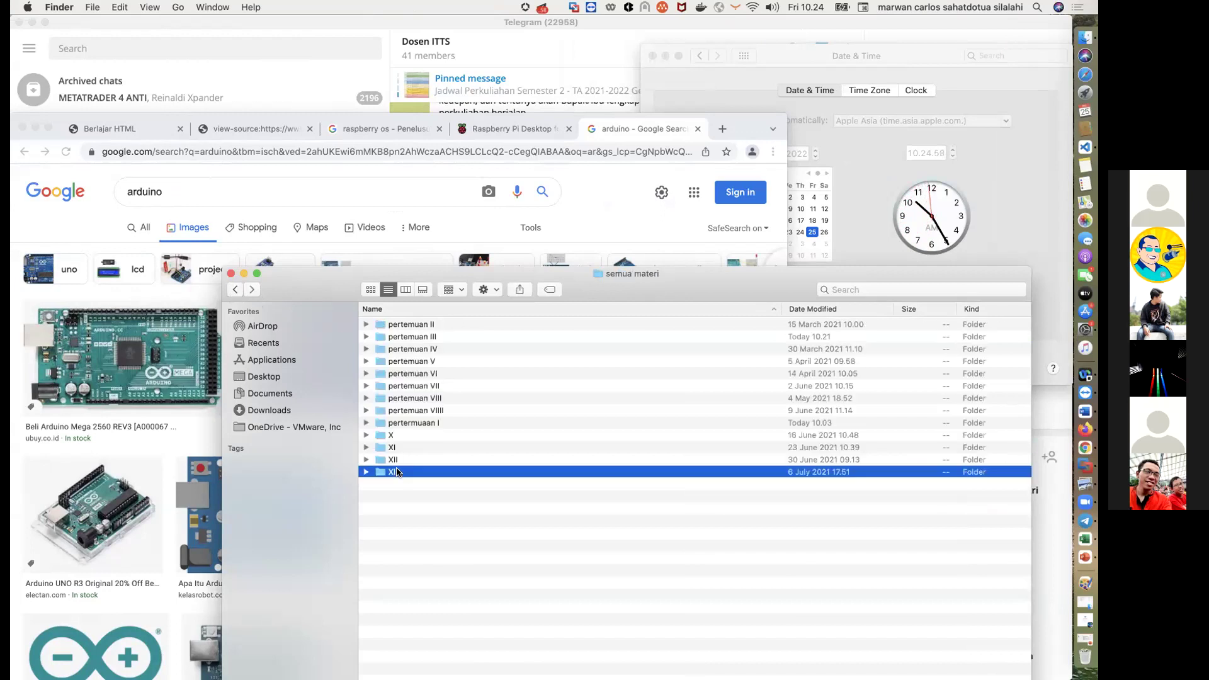
pyautogui.doubleClick(406, 472)
pyautogui.click(235, 289)
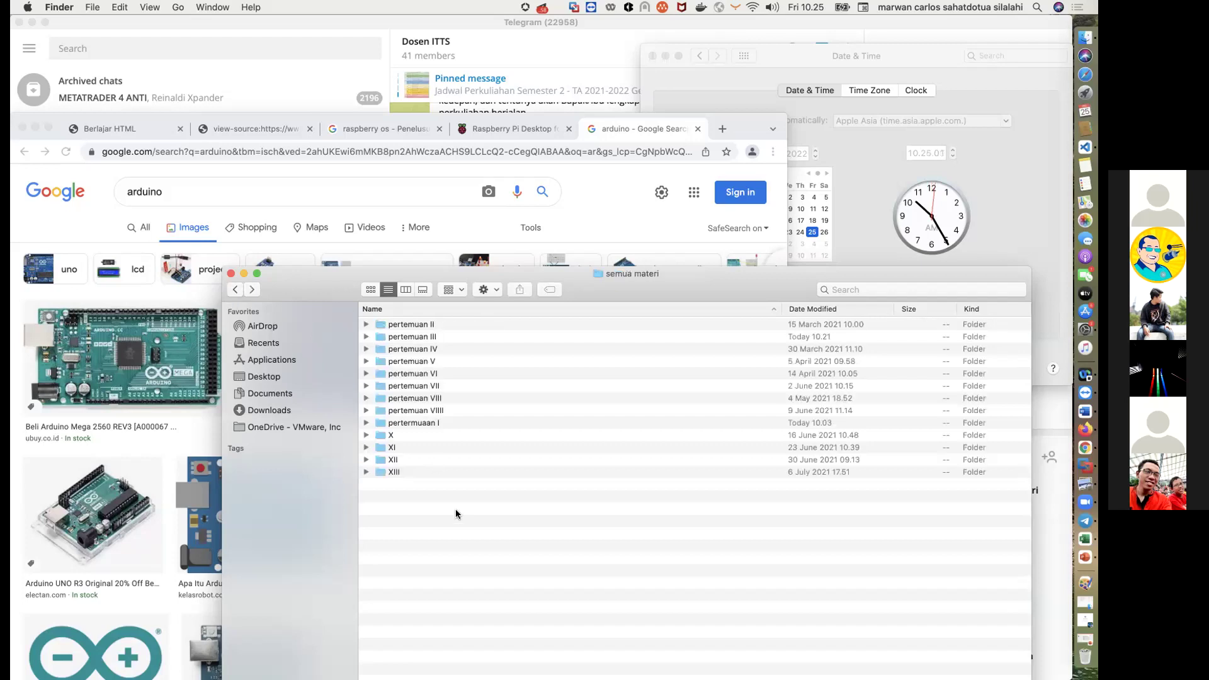
# - Check the XII folder's slide files, then go back up to Internet of things
pyautogui.click(398, 460)
pyautogui.doubleClick(398, 460)
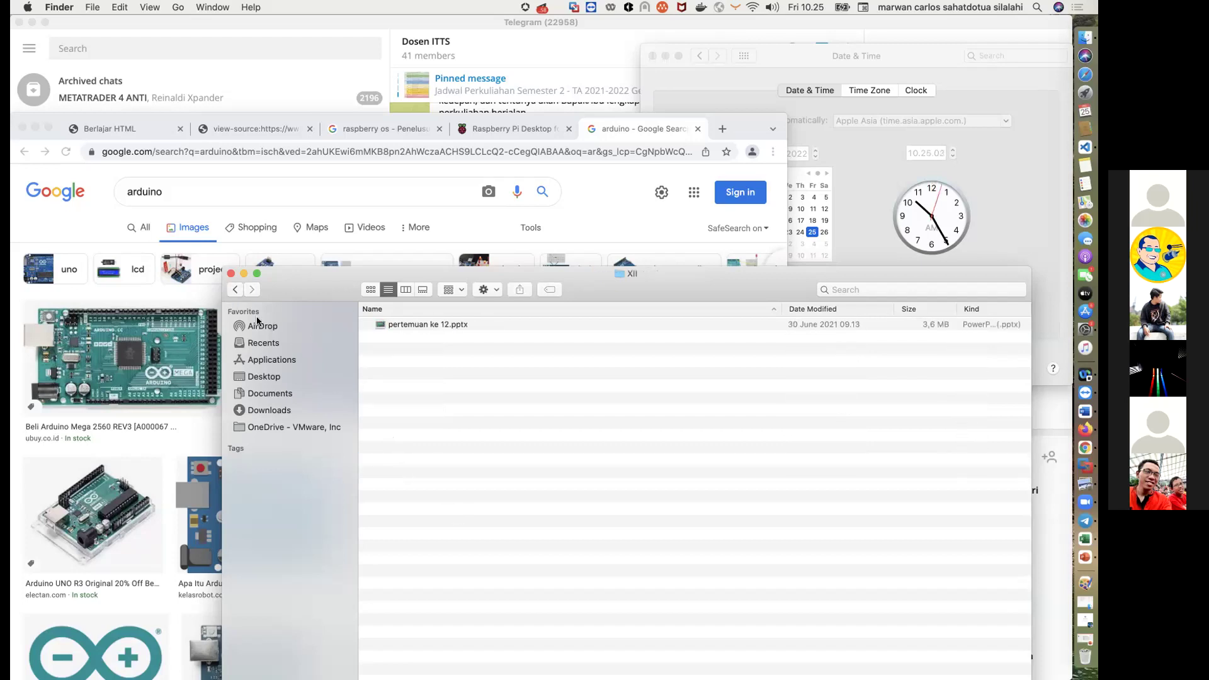
pyautogui.click(235, 290)
pyautogui.click(235, 289)
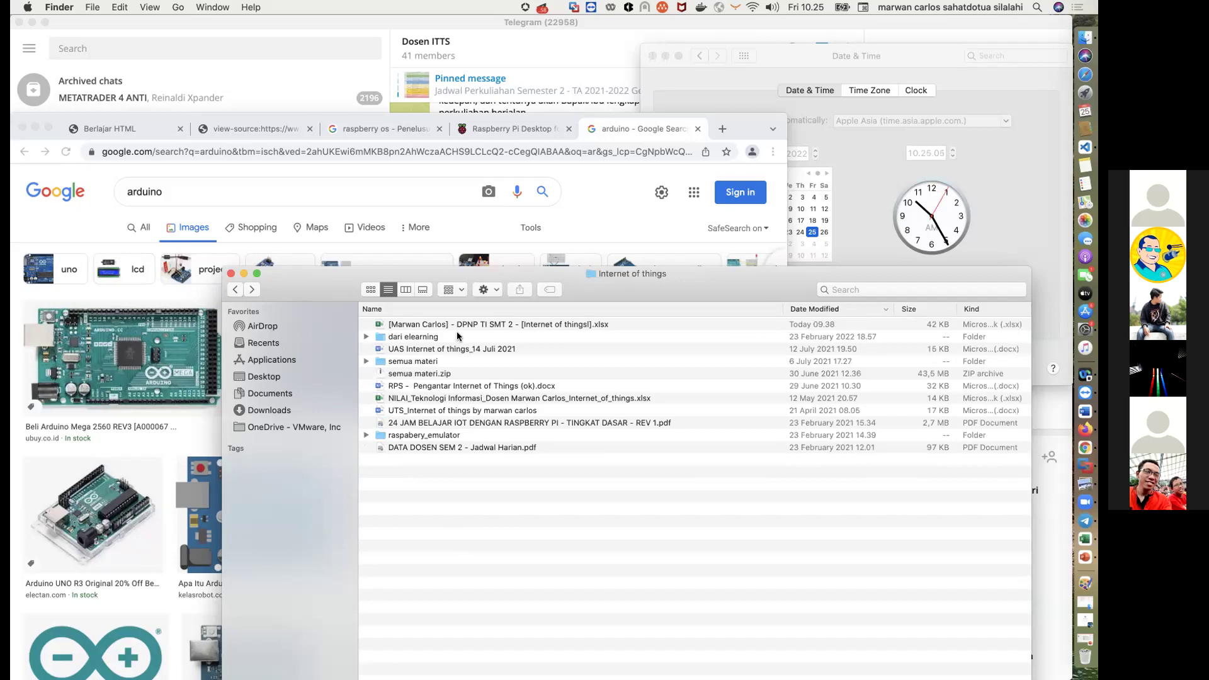
pyautogui.doubleClick(432, 363)
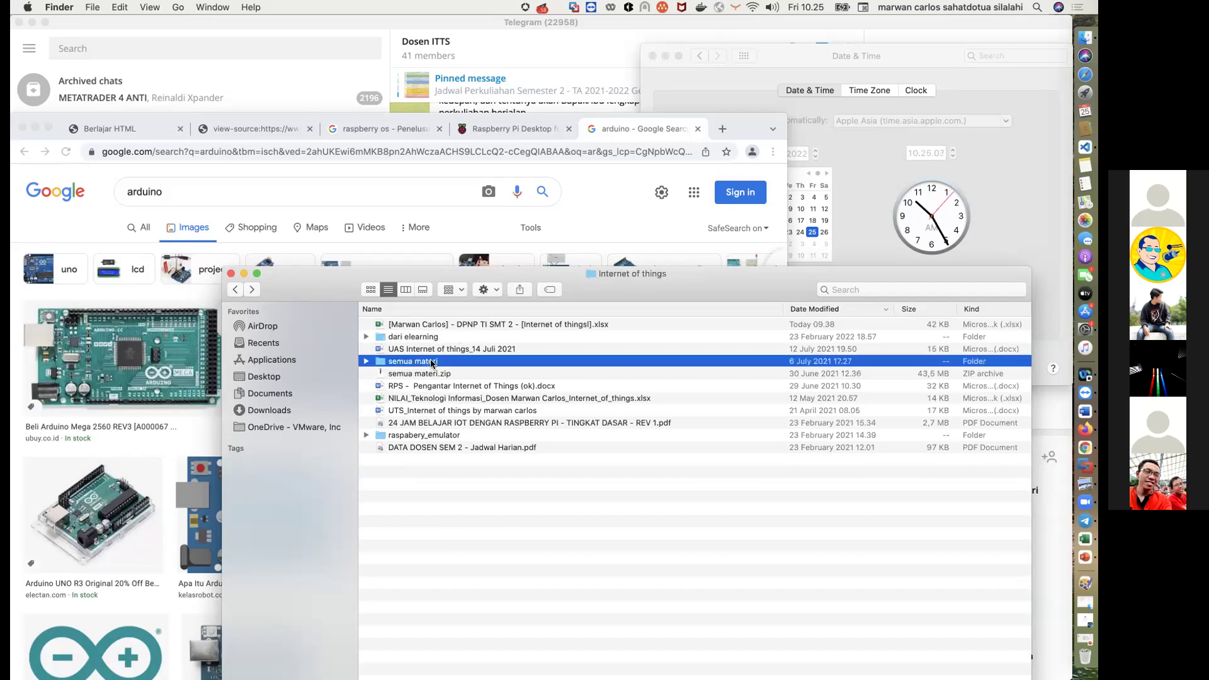
pyautogui.click(234, 289)
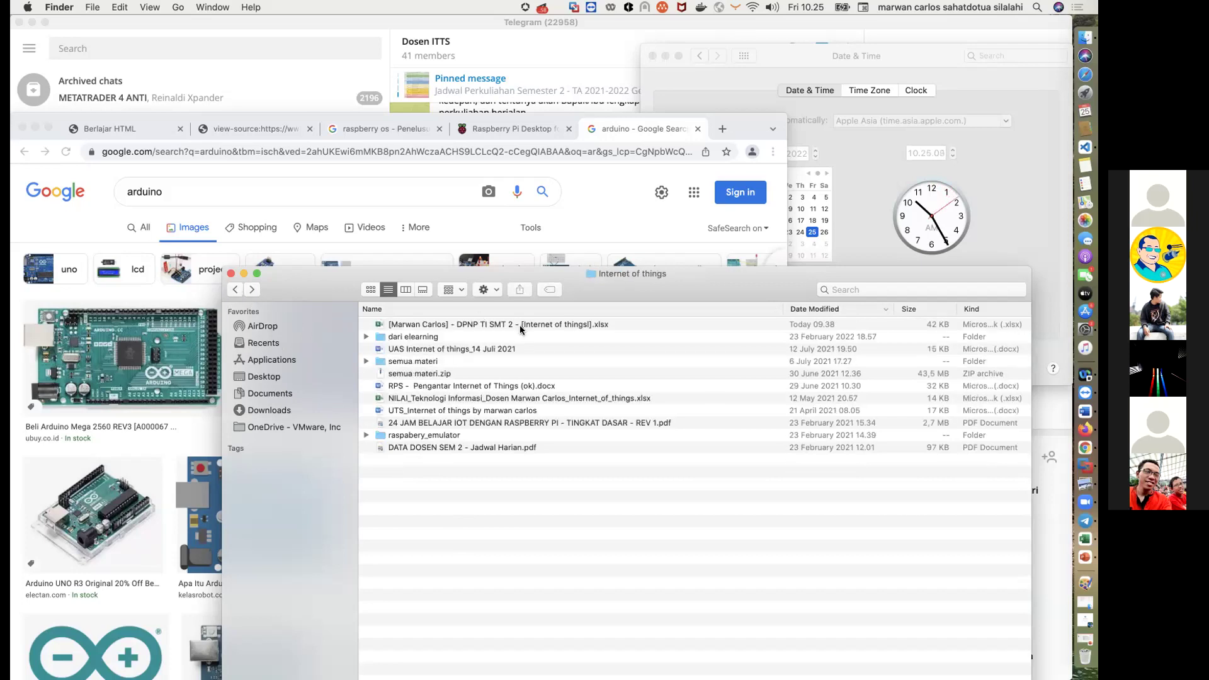
pyautogui.click(432, 373)
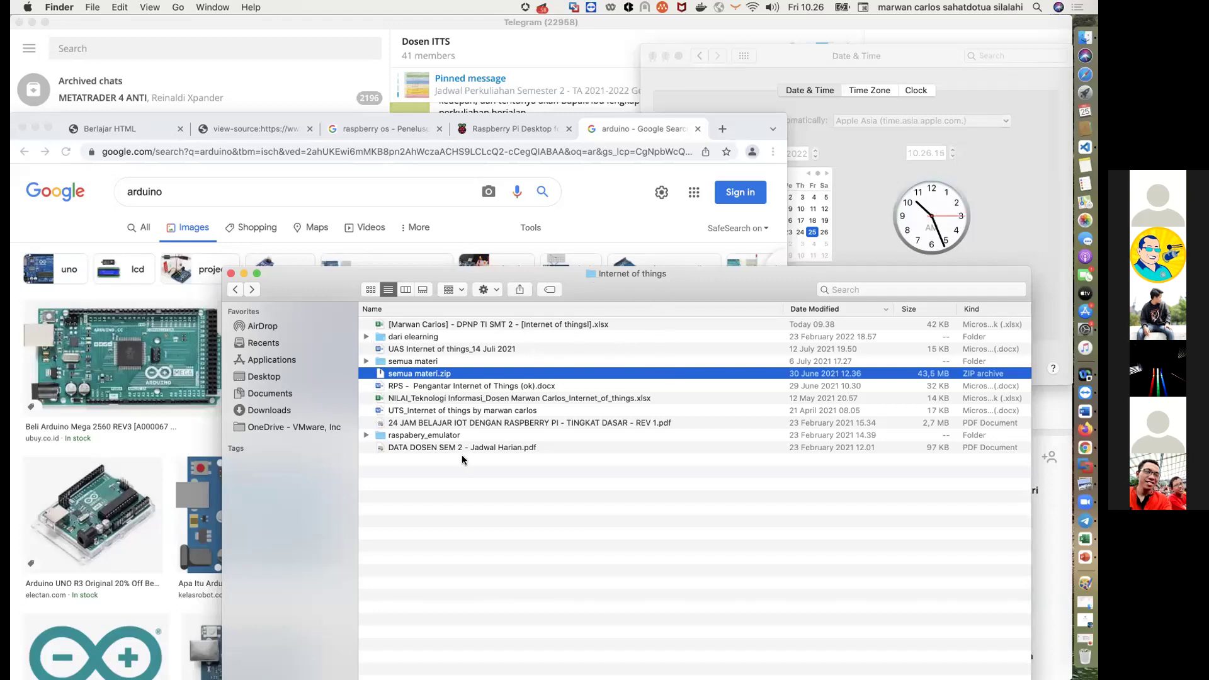
pyautogui.doubleClick(460, 435)
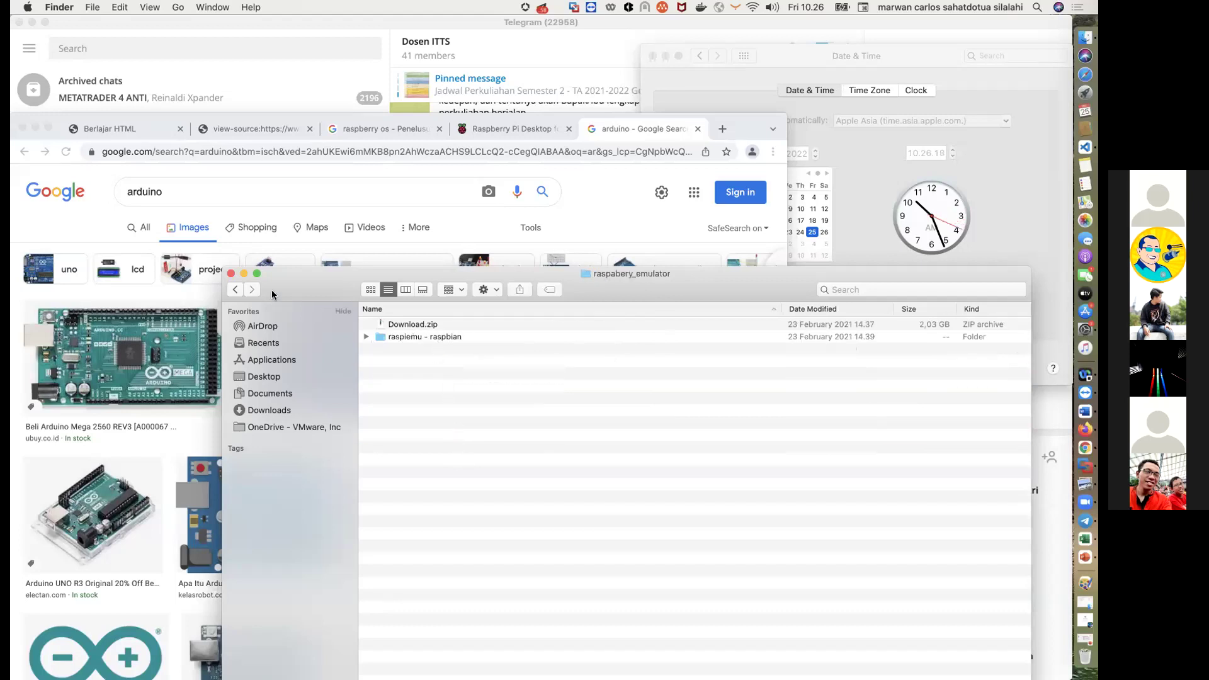
pyautogui.click(234, 291)
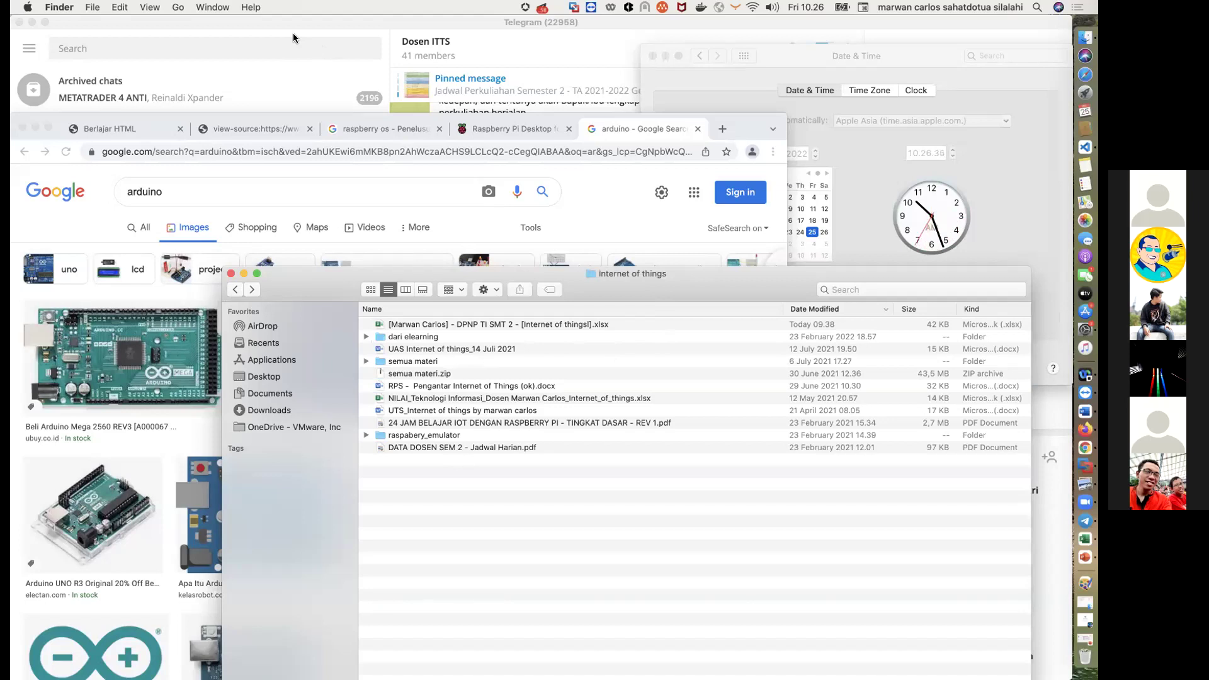
# - Select the DPNP TI SMT 2 .xlsx attendance spreadsheet at the top of the list
pyautogui.click(466, 323)
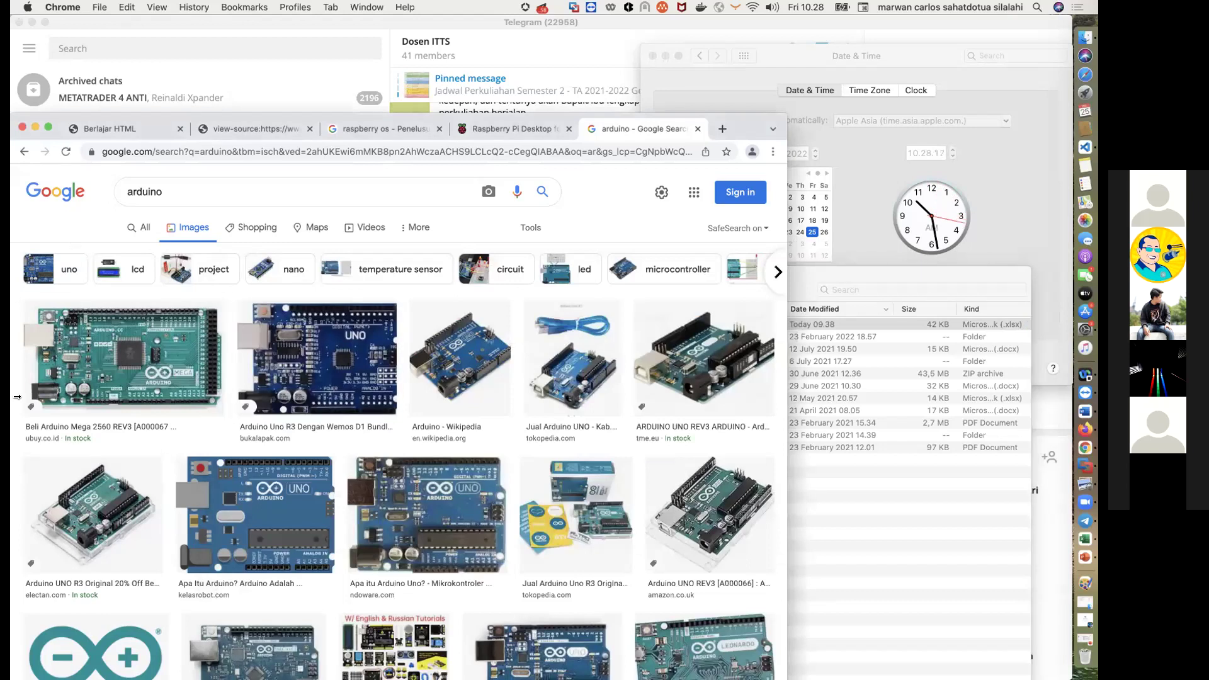
# - Bring the Internet of things folder forward, then switch to the Excel workbook
pyautogui.click(960, 562)
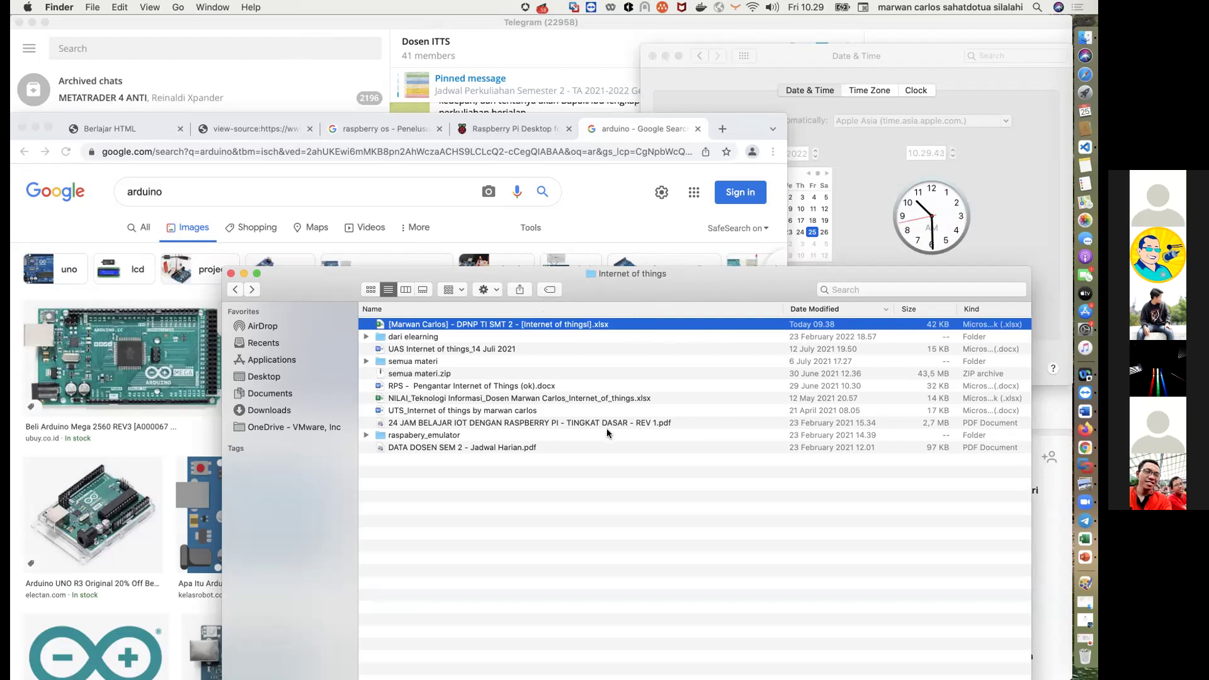
pyautogui.click(1084, 538)
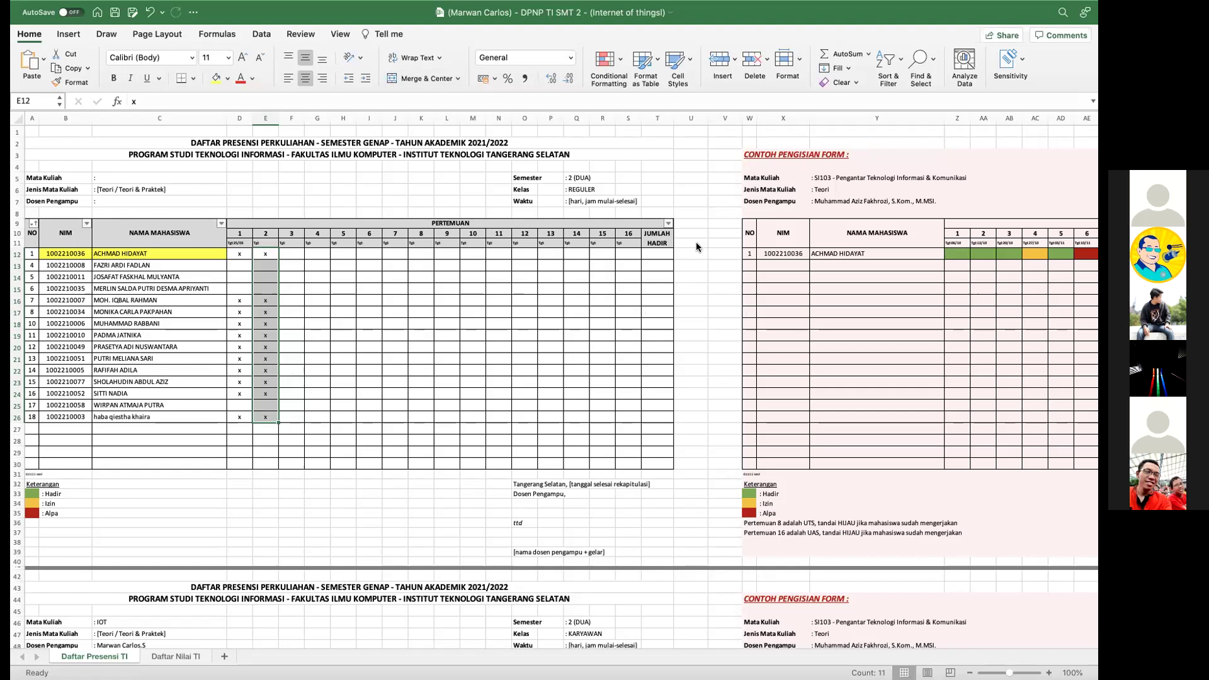
# - Select attendance cells D13:D16 on the Daftar Presensi TI sheet
pyautogui.moveTo(245, 267); pyautogui.dragTo(267, 291)
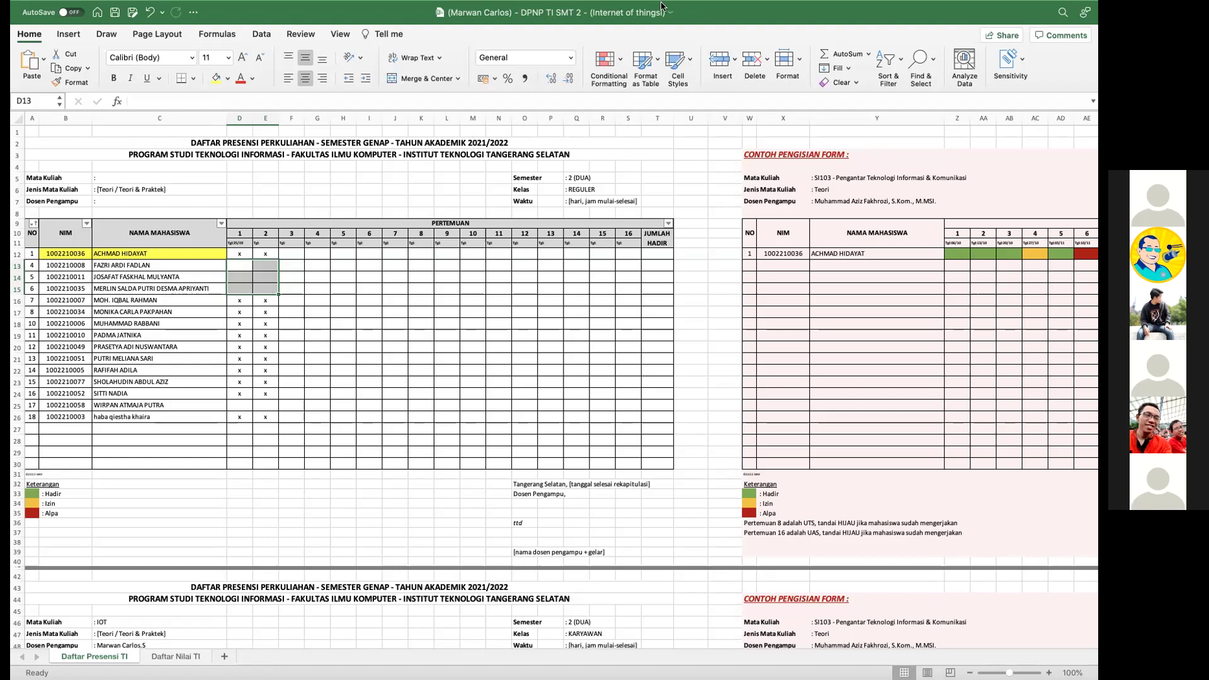
# - Switch to the full-screen PowerPoint python deck on slide 4 about installing Python
pyautogui.moveTo(661, 6)
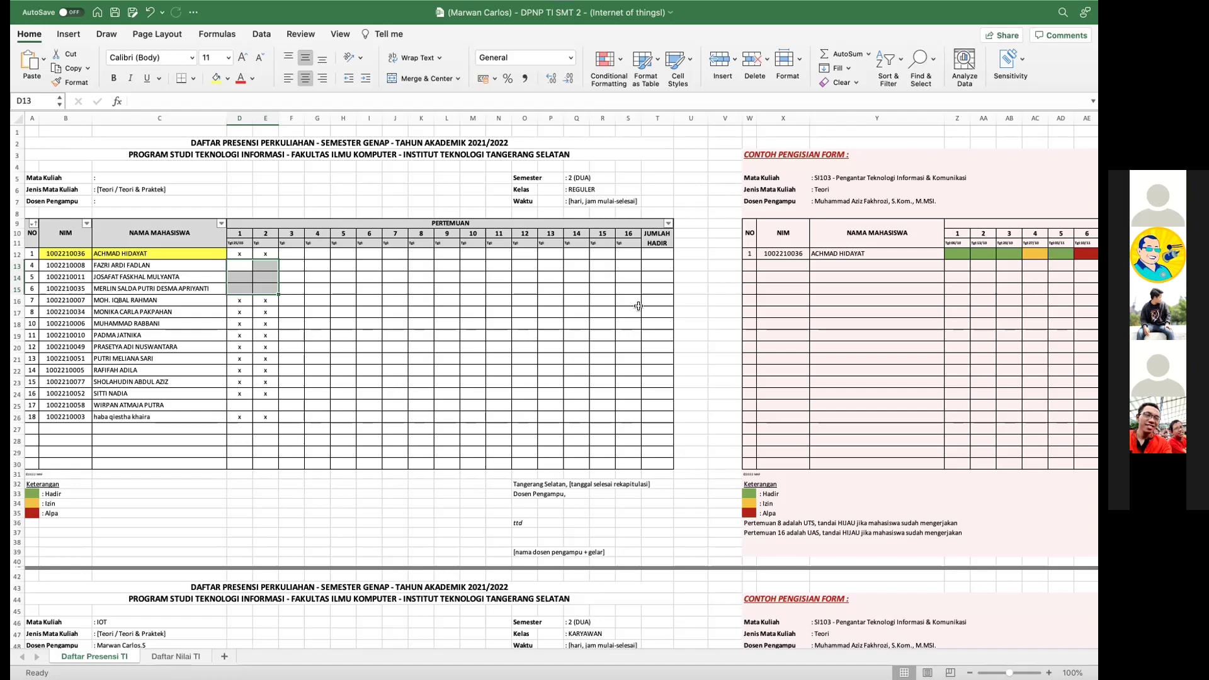
pyautogui.hotkey('ctrl', 'Right')
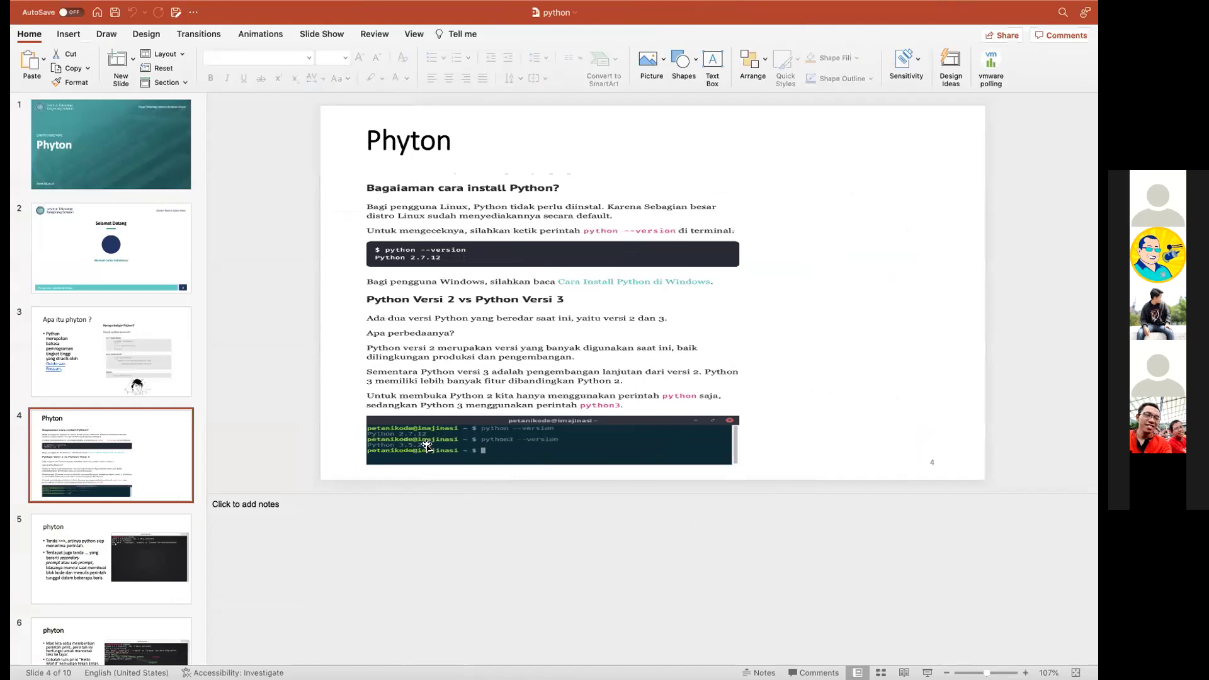
pyautogui.click(136, 559)
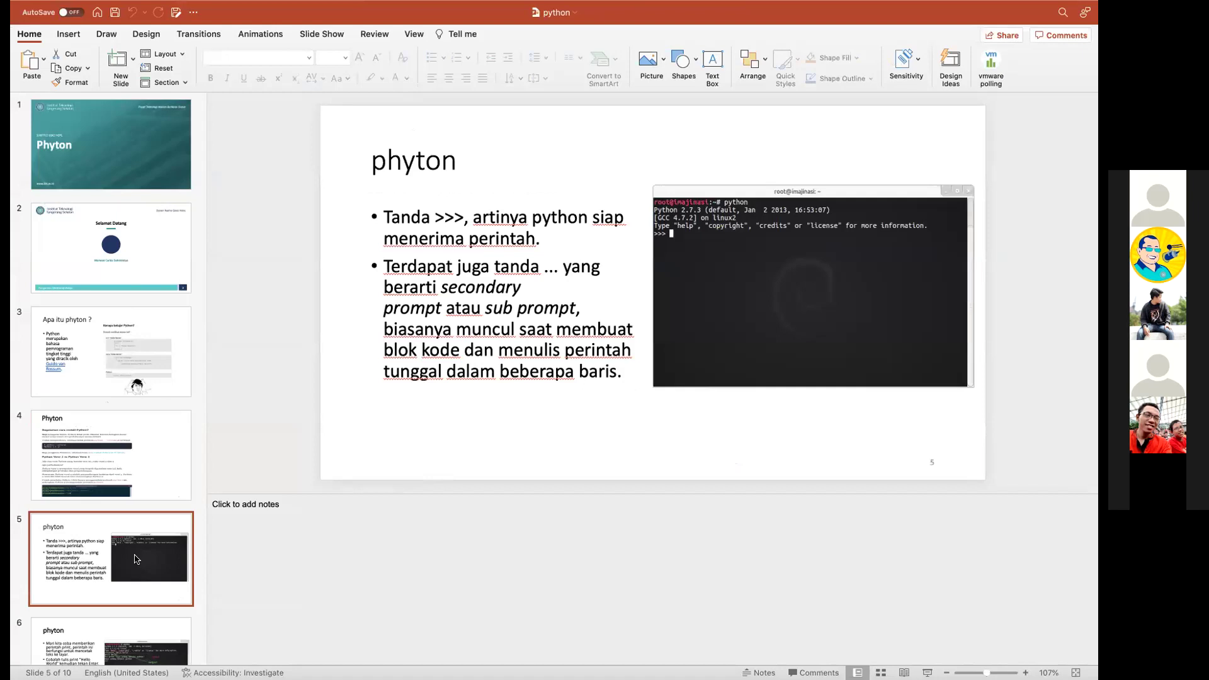
pyautogui.scroll(-1, 86, 571)
pyautogui.click(93, 617)
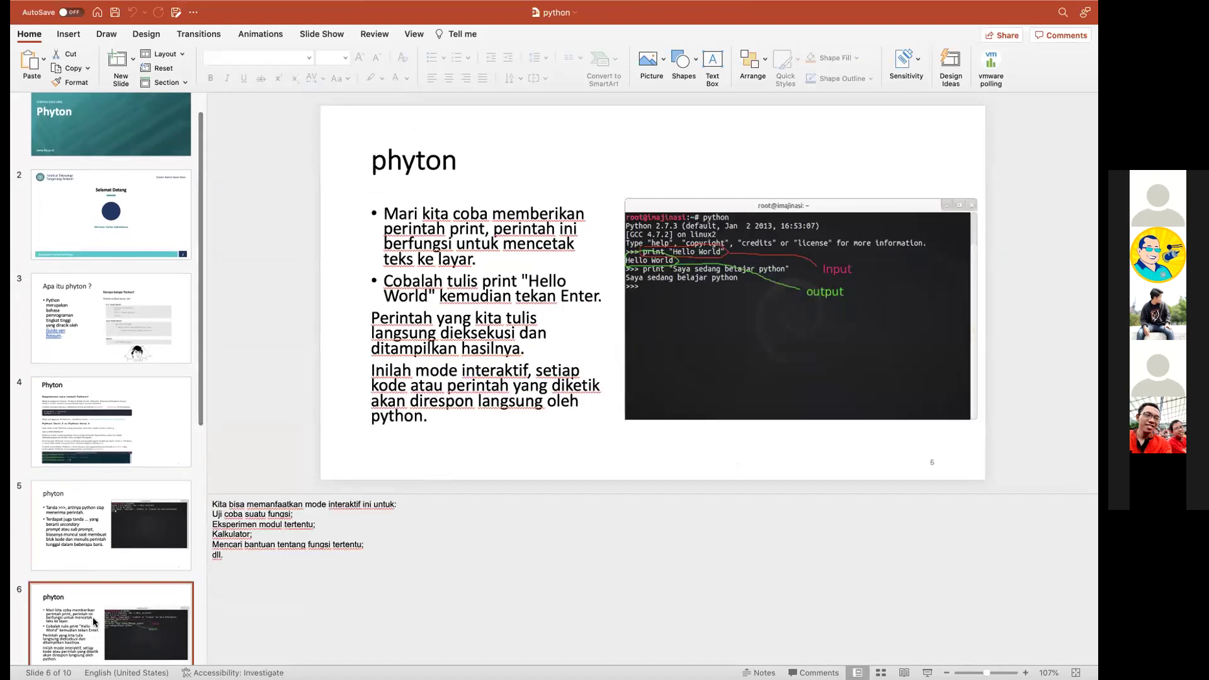
pyautogui.scroll(-4, 92, 617)
pyautogui.click(93, 617)
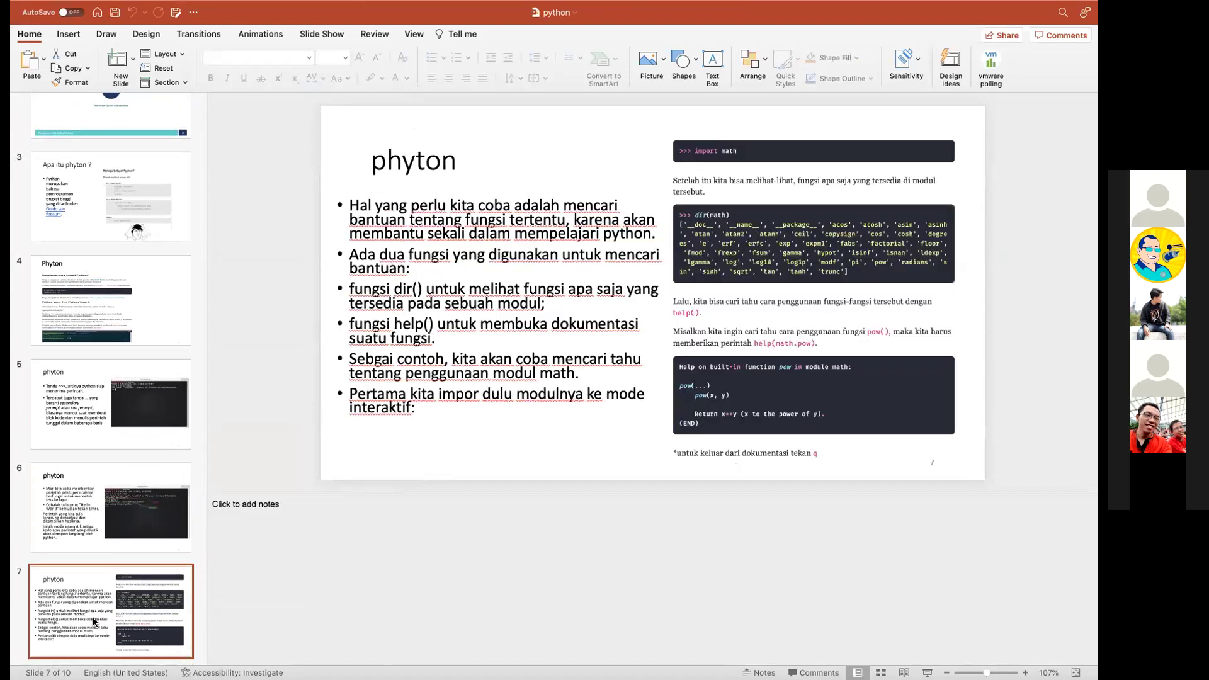
pyautogui.scroll(5, 93, 617)
pyautogui.click(129, 324)
pyautogui.click(115, 423)
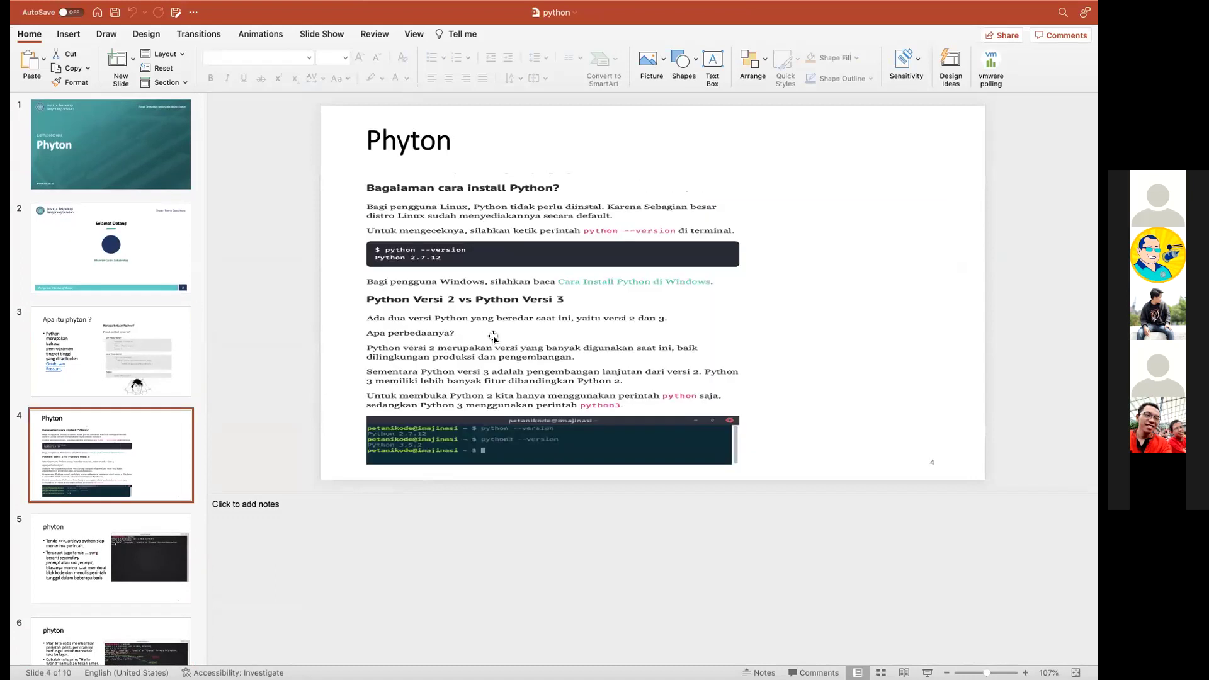
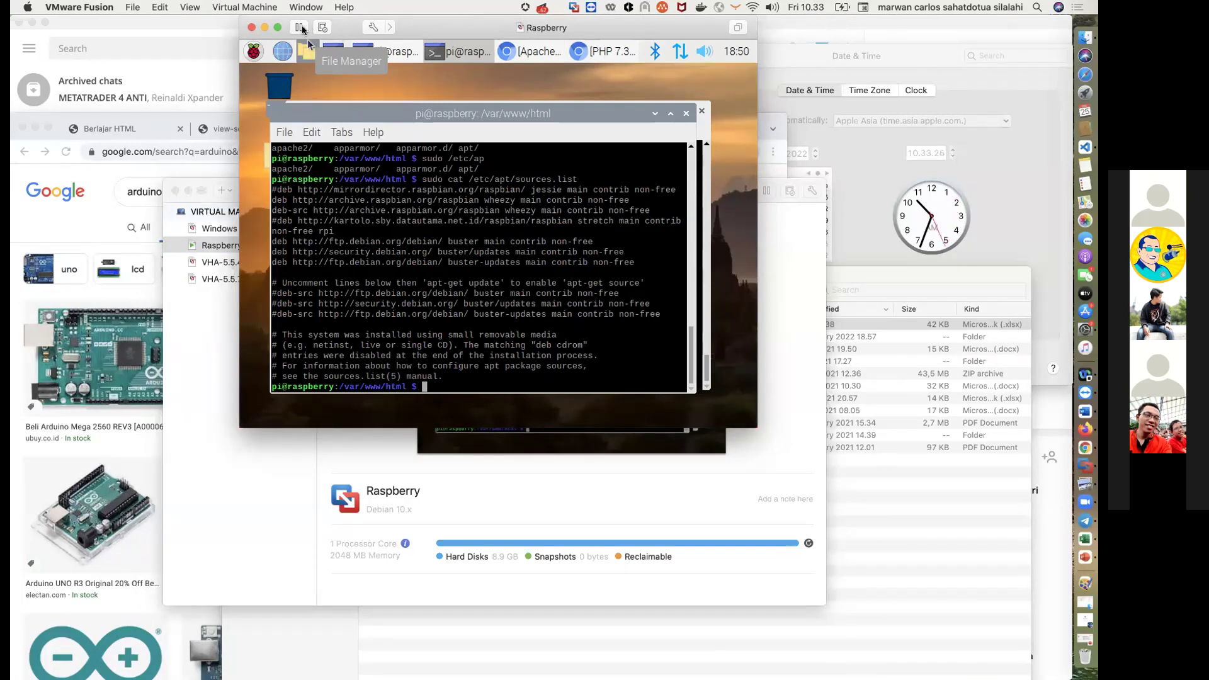
# - Suspend the running Raspberry virtual machine
pyautogui.click(299, 27)
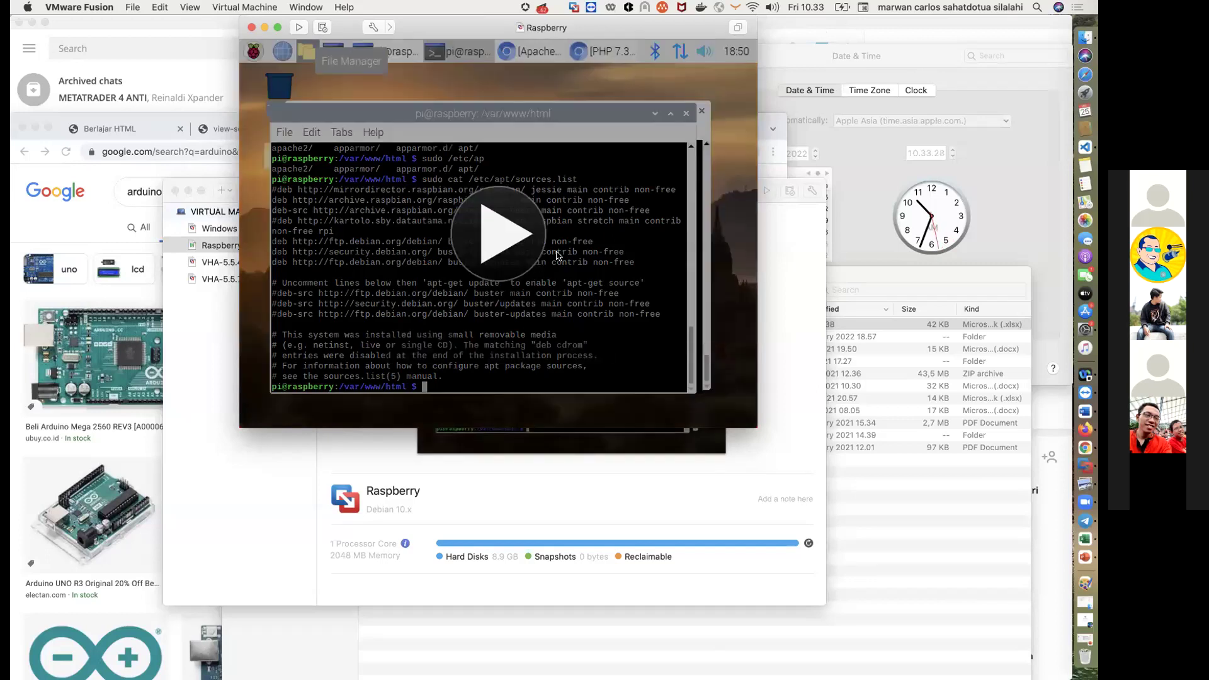
# - Quit VMware Fusion from its application menu
pyautogui.click(80, 7)
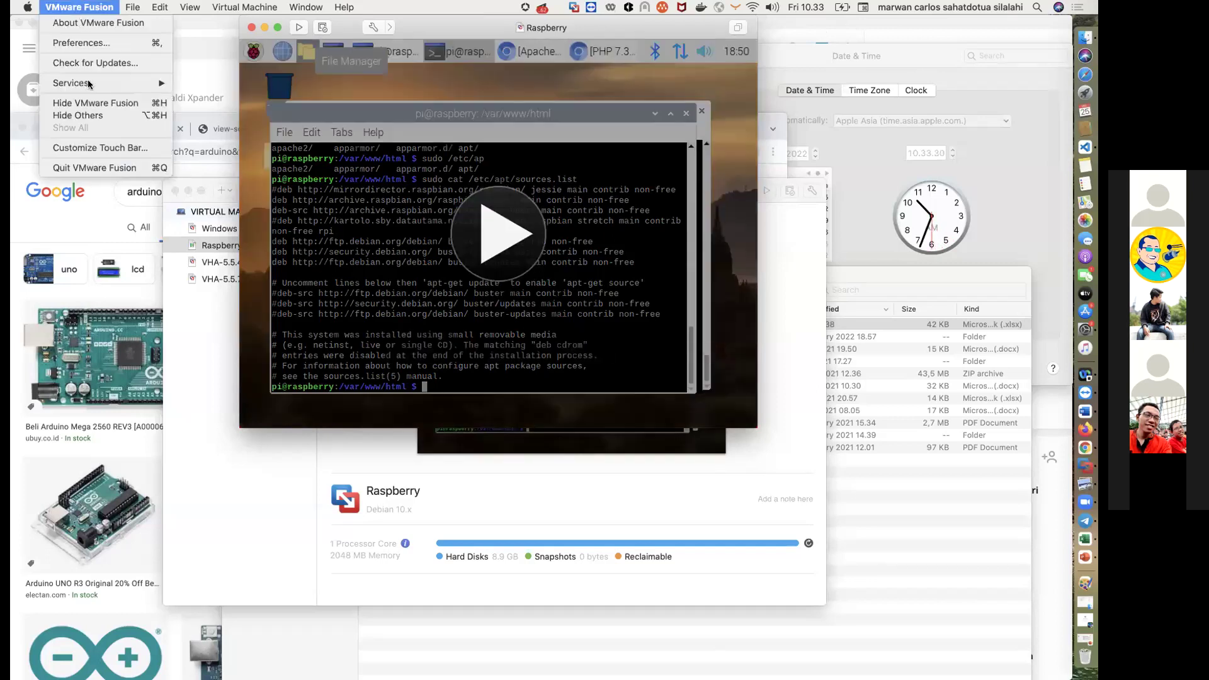
pyautogui.click(90, 169)
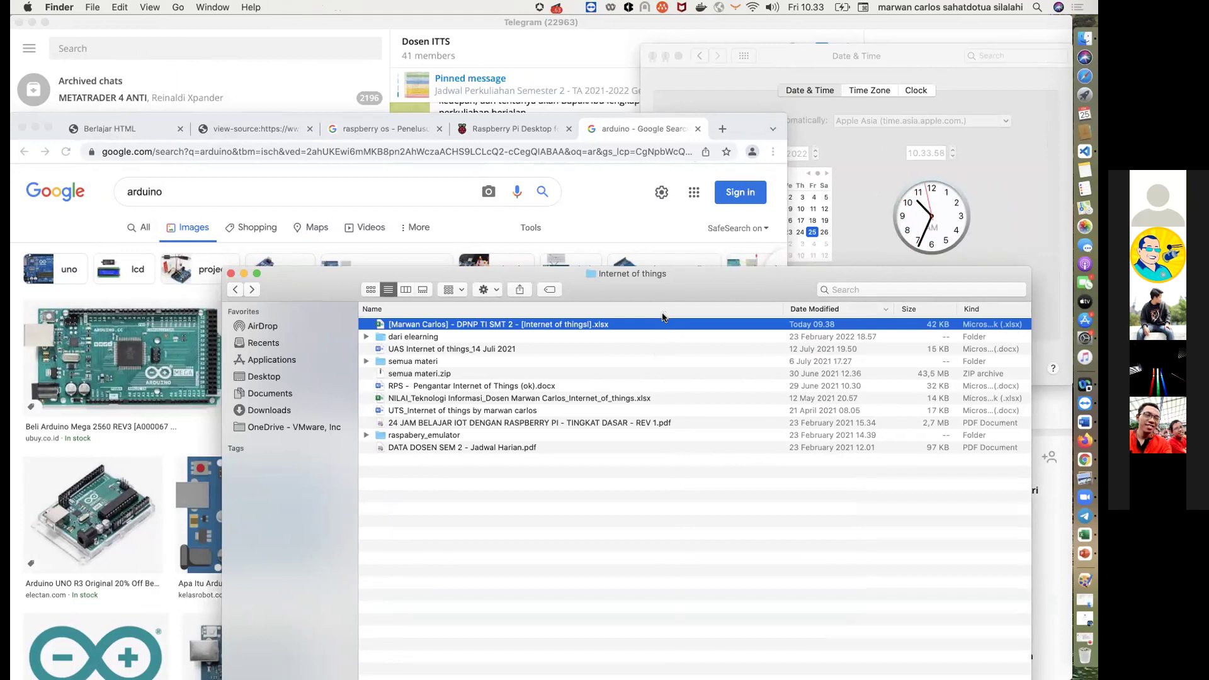
# - Leave full-screen Firefox and bring the Chrome window to the front
pyautogui.click(1085, 448)
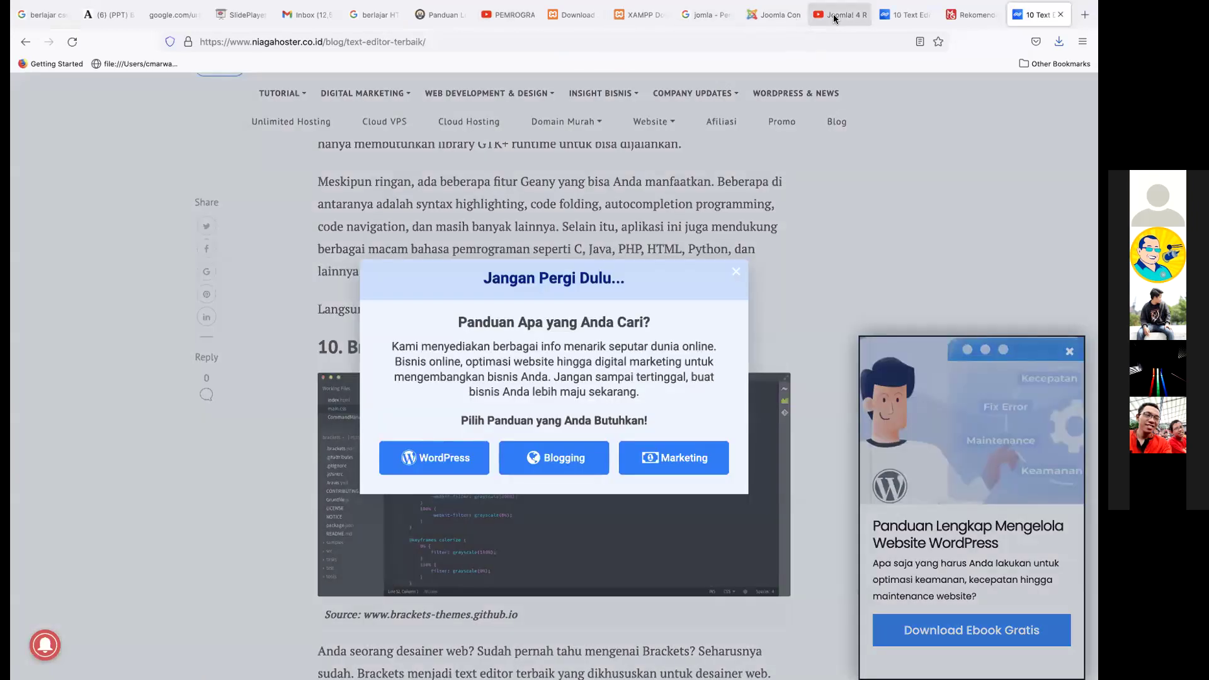
pyautogui.moveTo(342, 10)
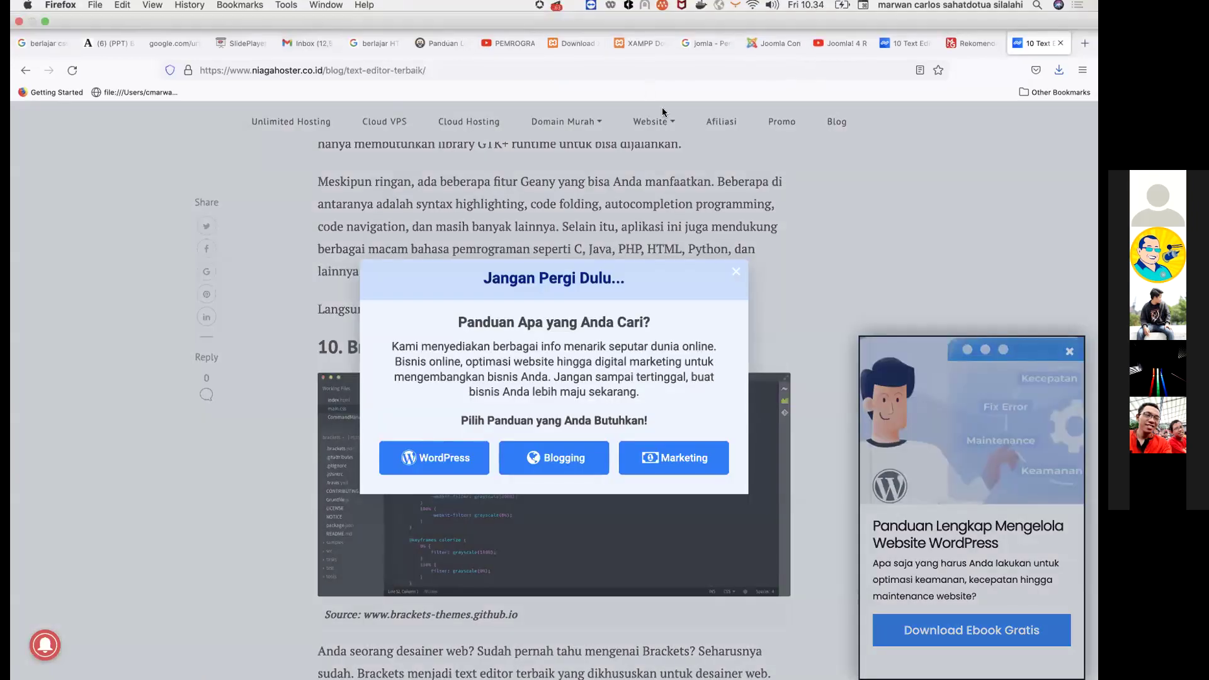
pyautogui.press('super+Tab')
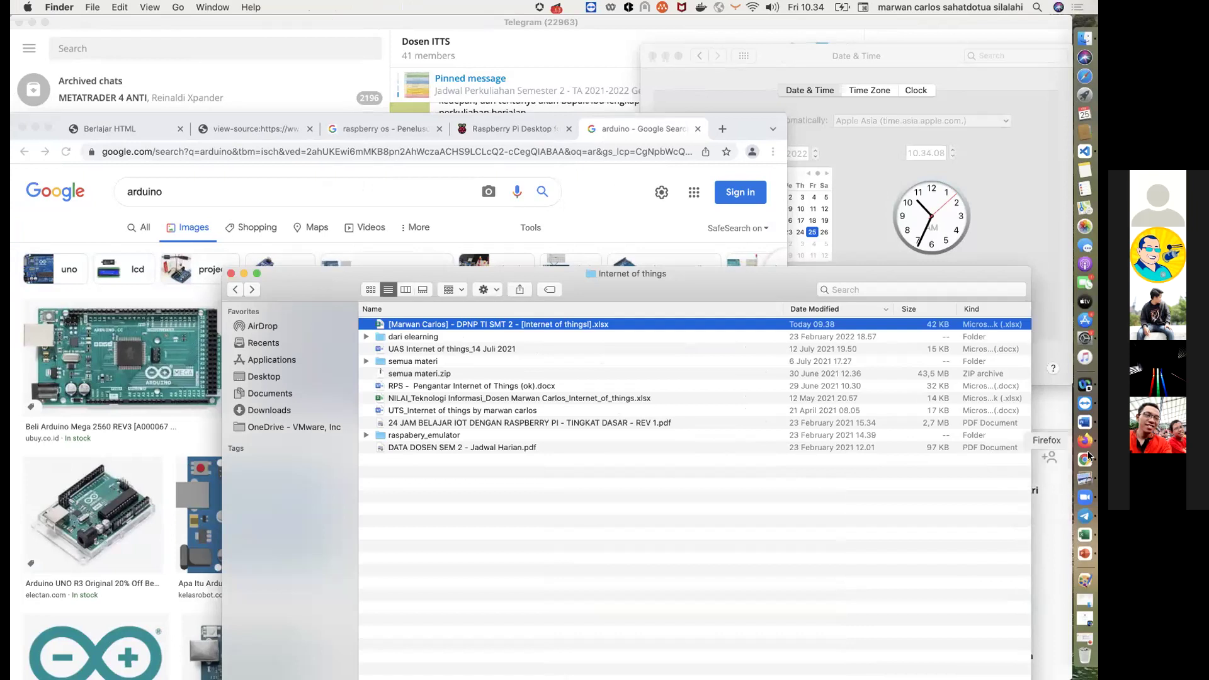
pyautogui.click(1084, 459)
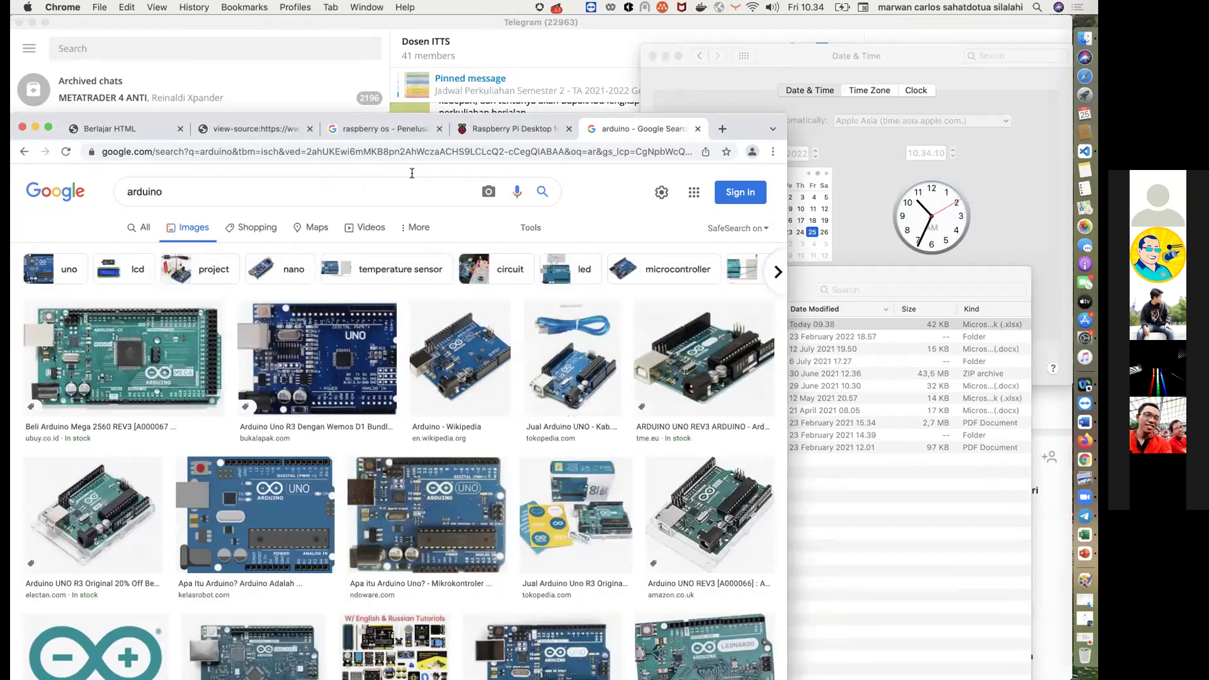
# - Show the top of the Raspberry Pi Desktop for PC and Mac tab, with the window moved right
pyautogui.click(380, 129)
pyautogui.click(471, 126)
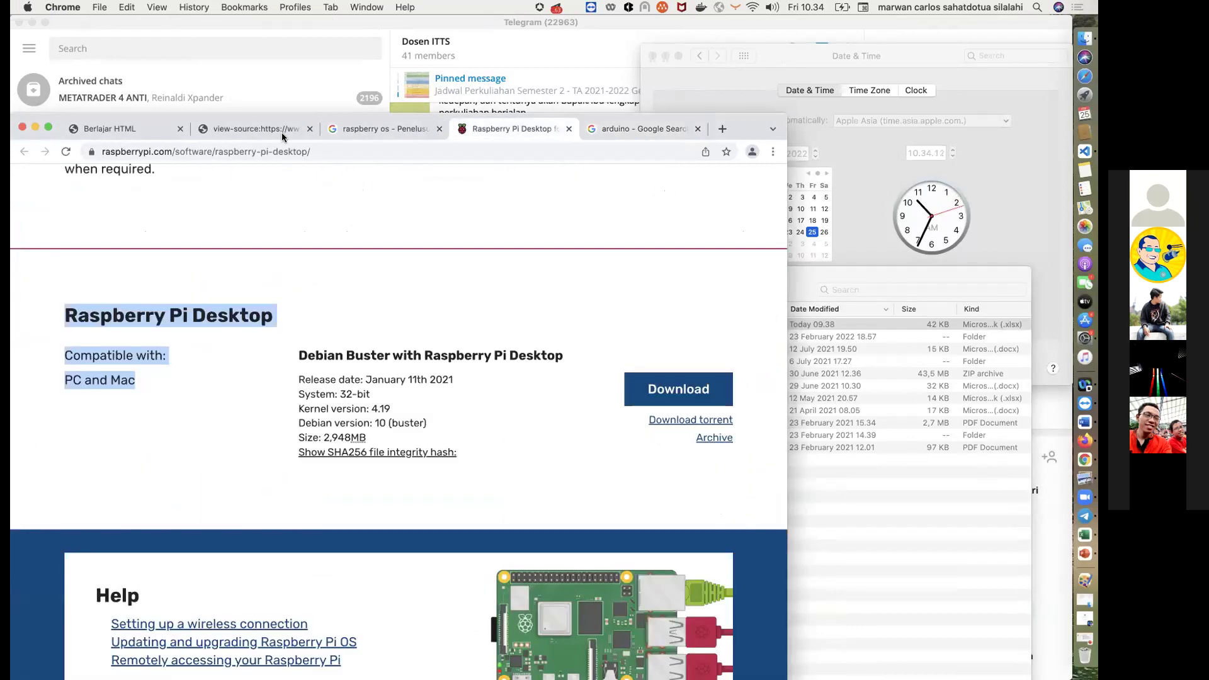
pyautogui.click(280, 273)
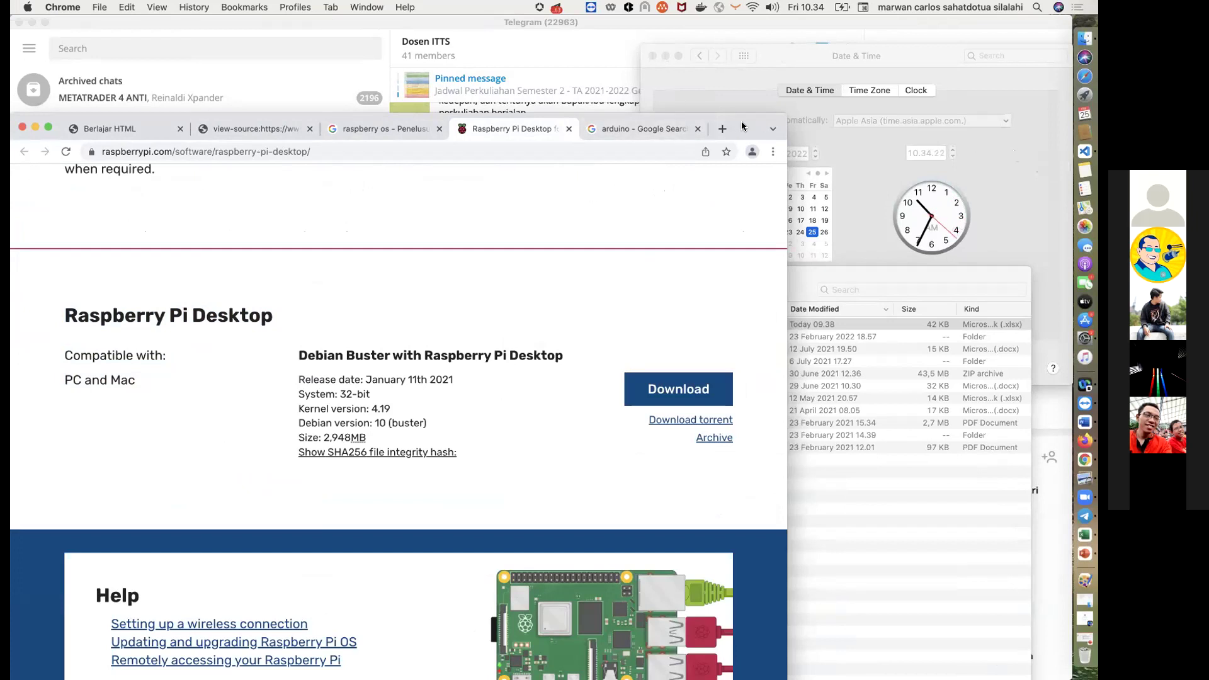
pyautogui.moveTo(741, 128); pyautogui.dragTo(883, 127)
pyautogui.scroll(3, 712, 441)
pyautogui.scroll(5, 711, 440)
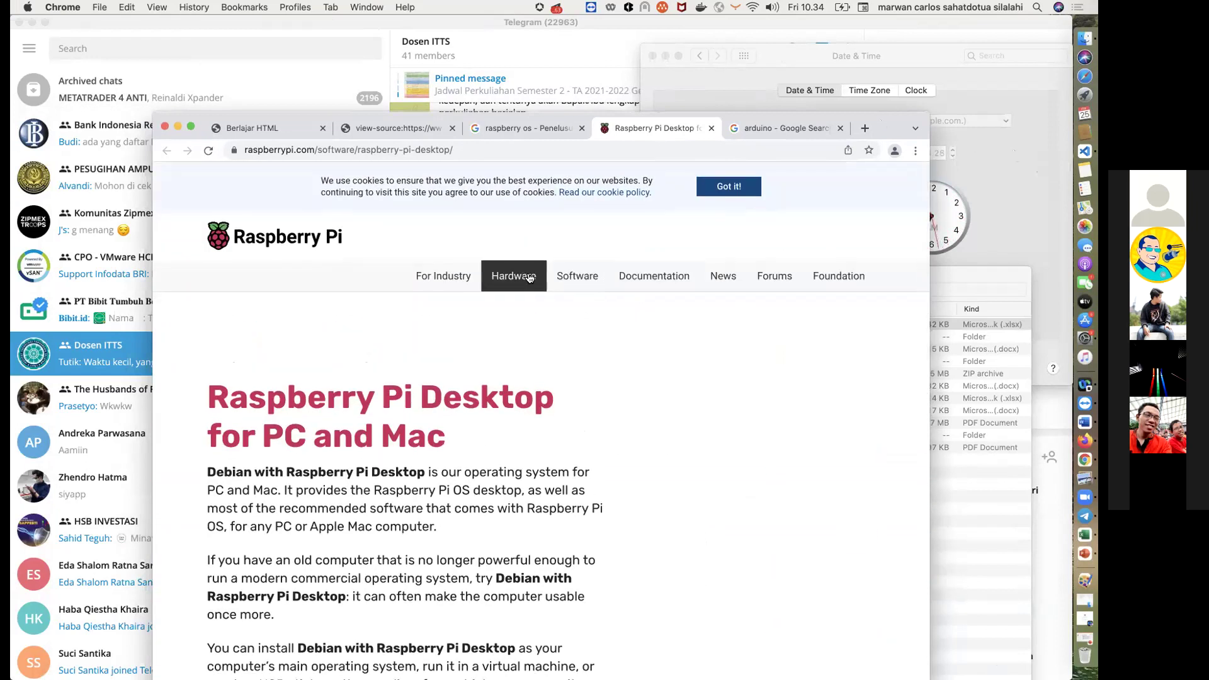
# - Open the raspberrypi.com products page and scroll down to the power supplies and cables cards
pyautogui.click(529, 278)
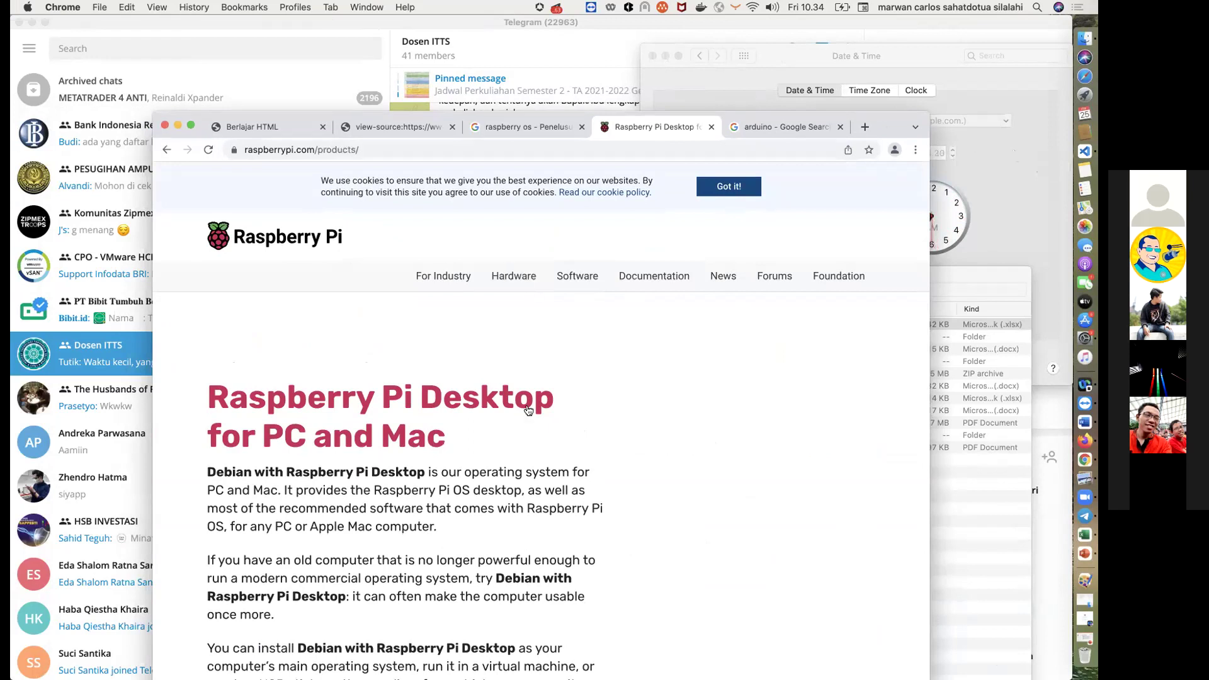
pyautogui.scroll(-5, 529, 409)
pyautogui.scroll(-5, 528, 409)
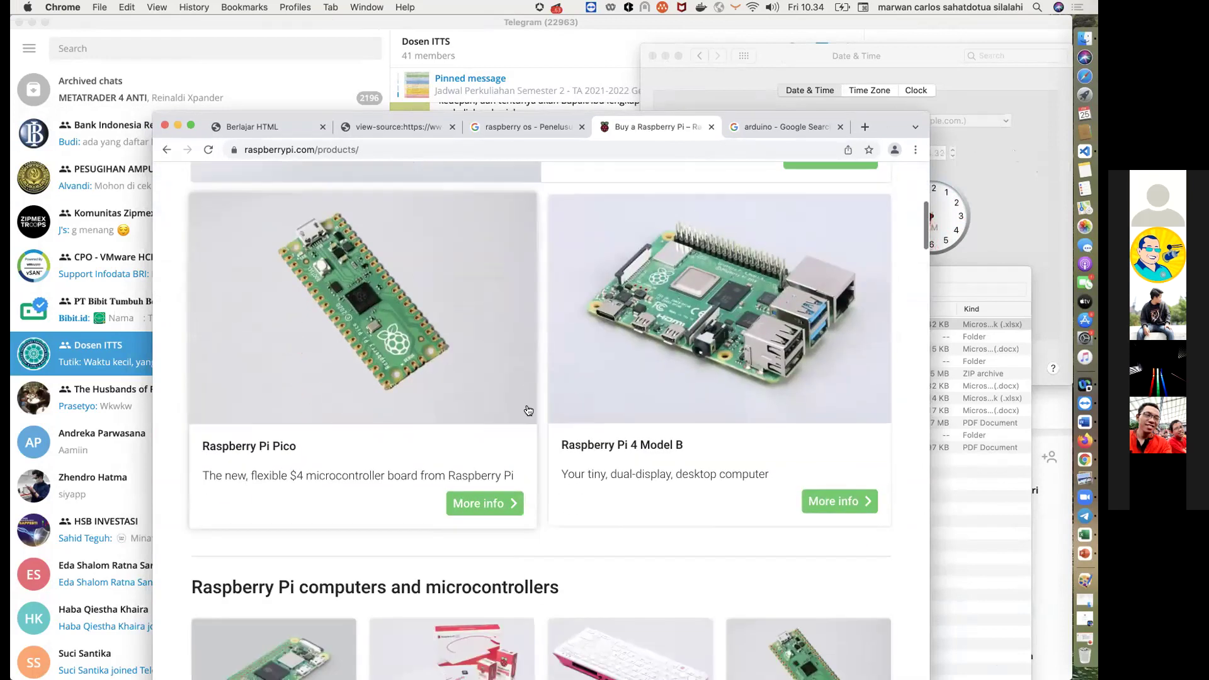
pyautogui.scroll(-10, 527, 411)
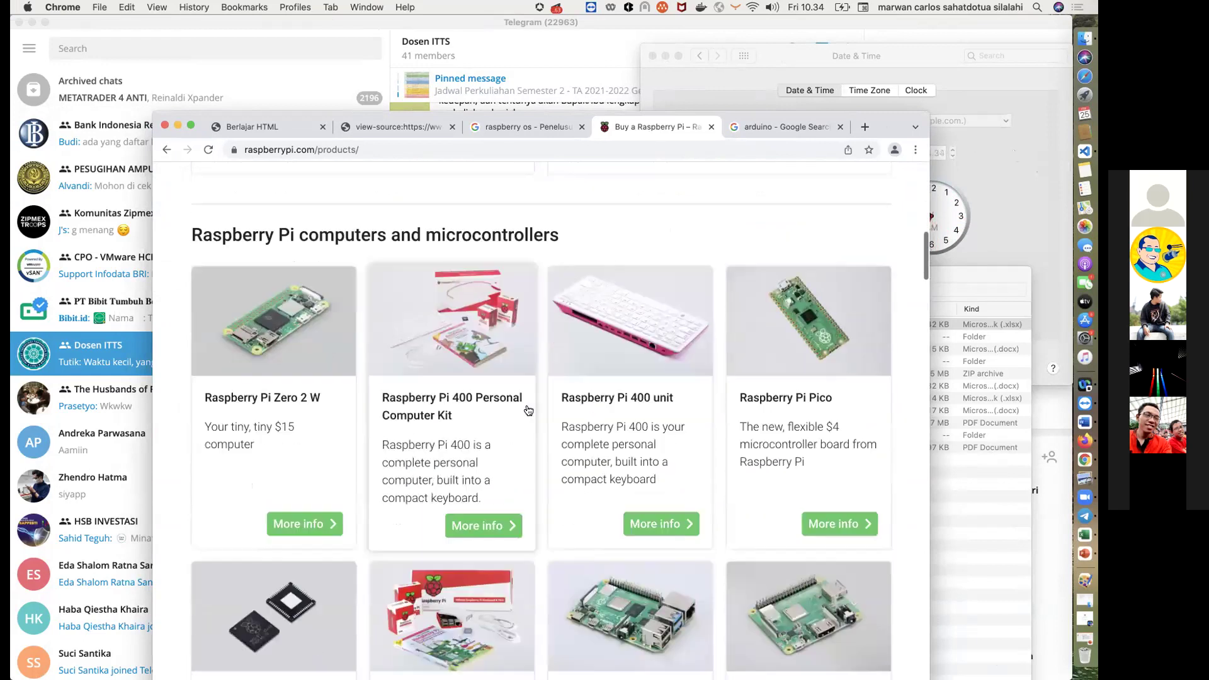
pyautogui.scroll(-15, 528, 411)
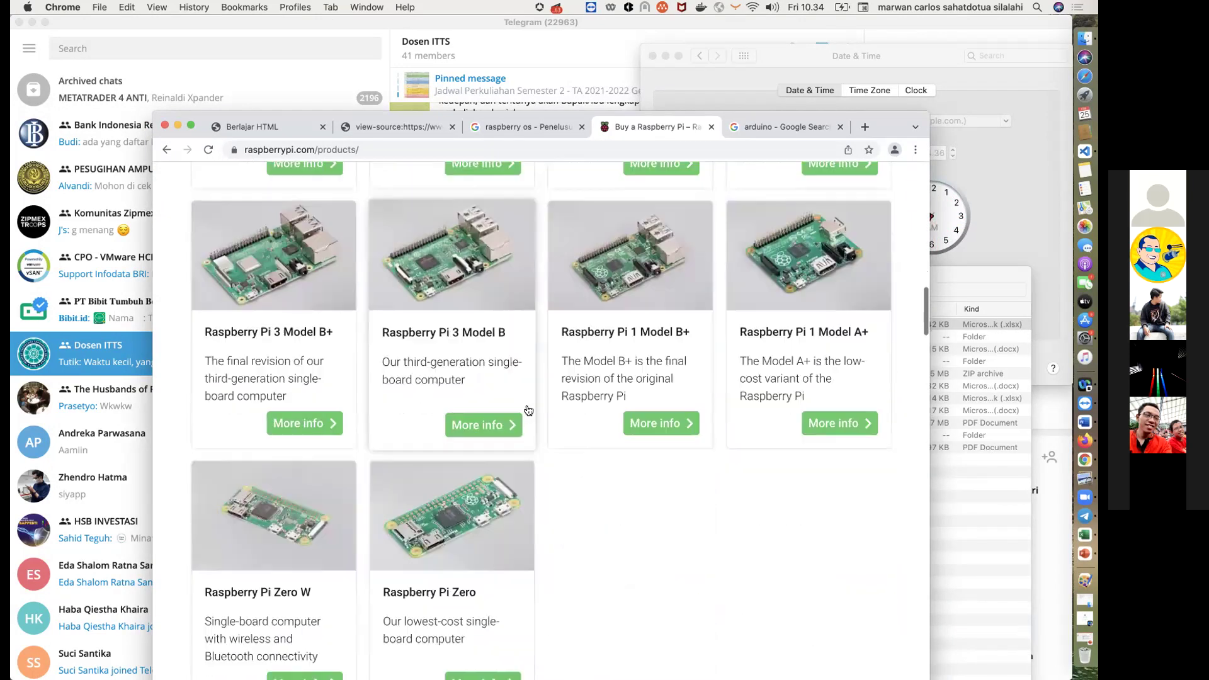
pyautogui.scroll(-9, 527, 410)
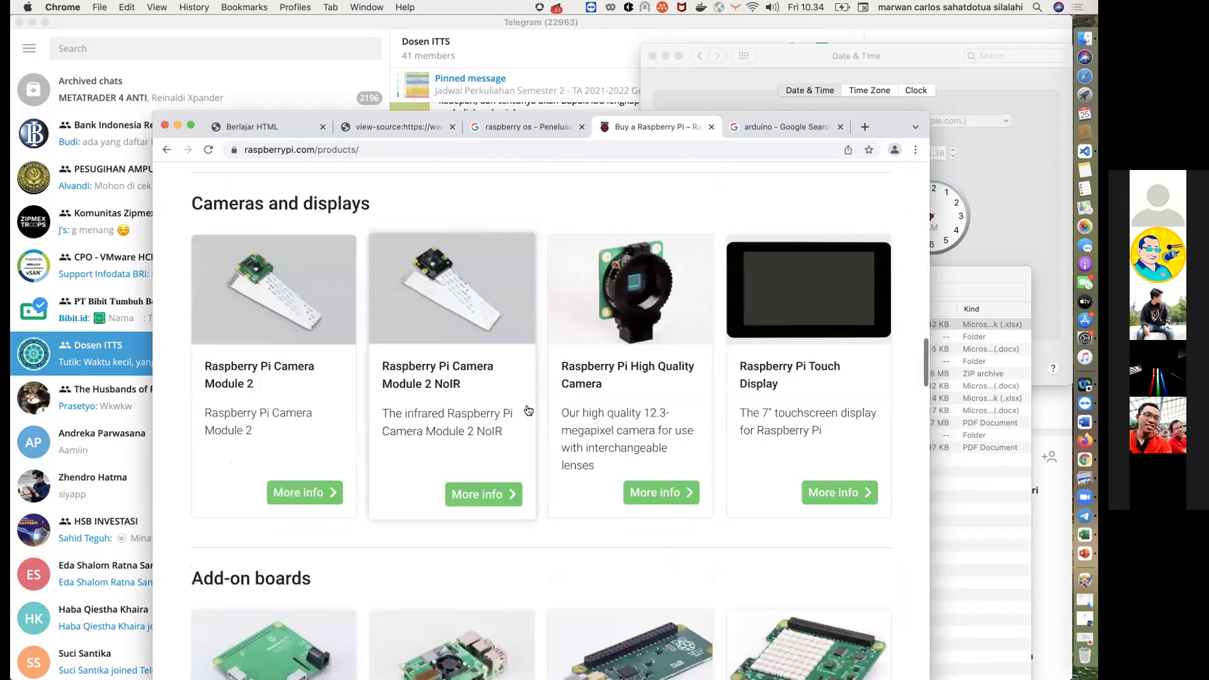
pyautogui.scroll(-18, 527, 409)
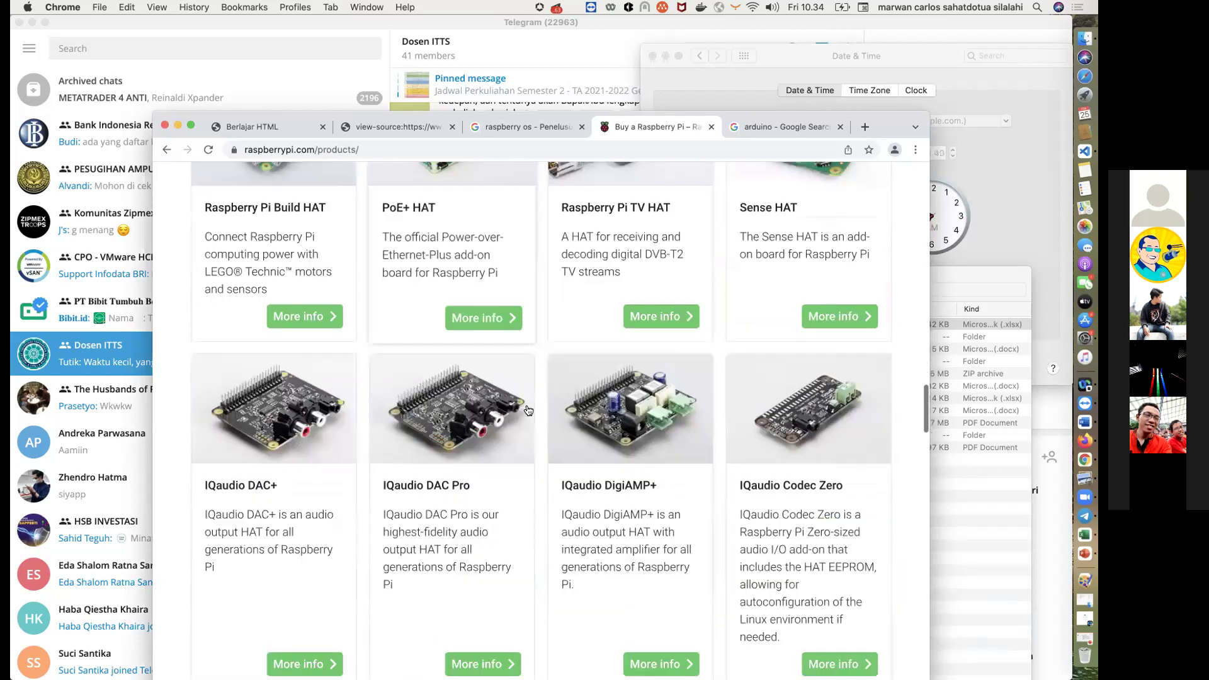
pyautogui.scroll(-15, 528, 410)
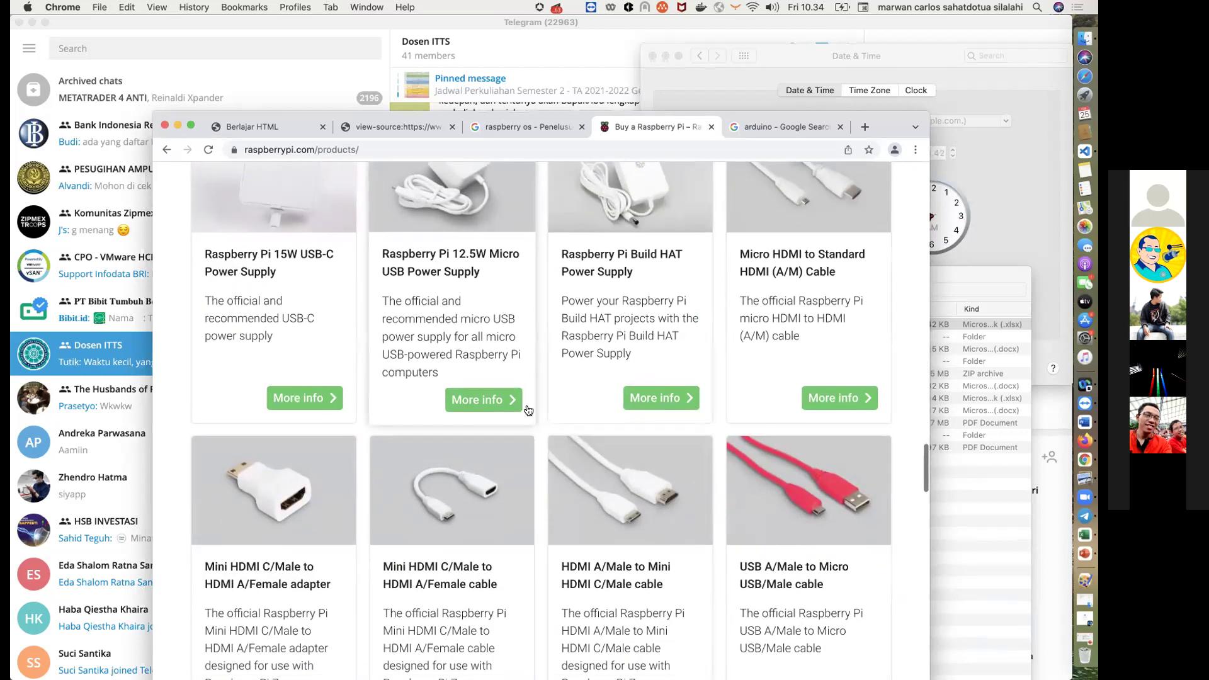
pyautogui.scroll(-3, 528, 410)
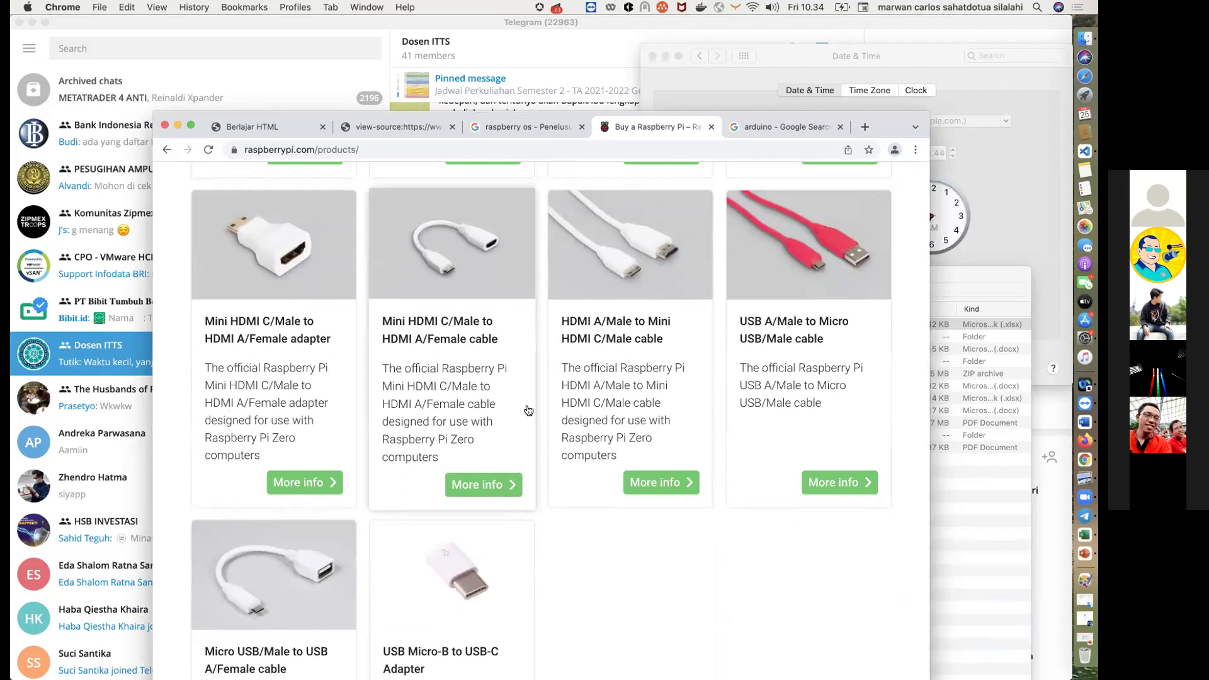
pyautogui.scroll(7, 527, 411)
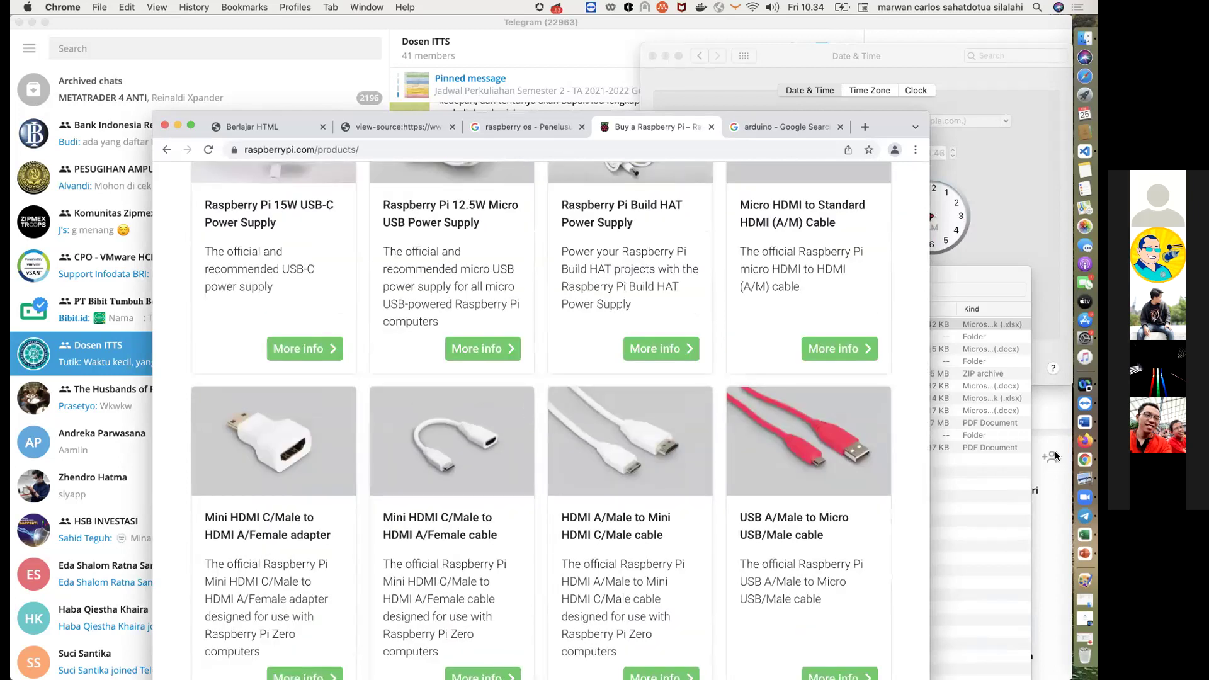
pyautogui.hotkey('ctrl', 'Right')
# - Switch to Finder and launch VMware Fusion through a Spotlight search for 'fus'
pyautogui.press('super+Tab')
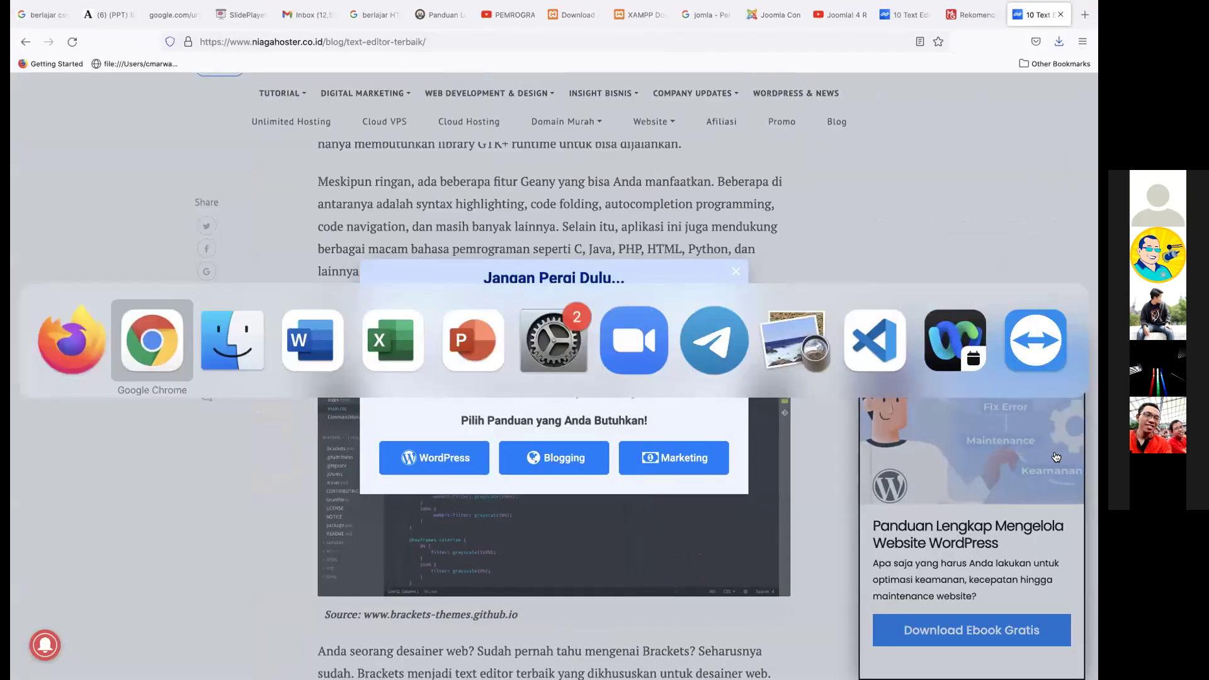
pyautogui.press('super+Tab')
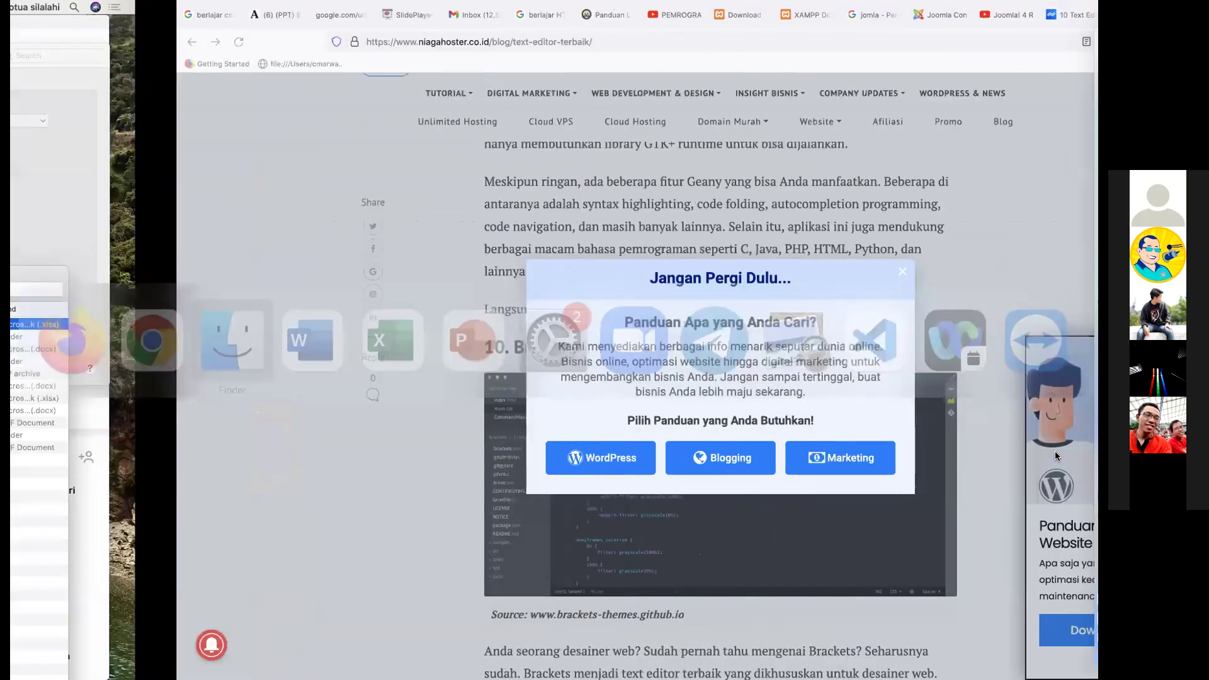
pyautogui.press('super+space')
pyautogui.write('fus')
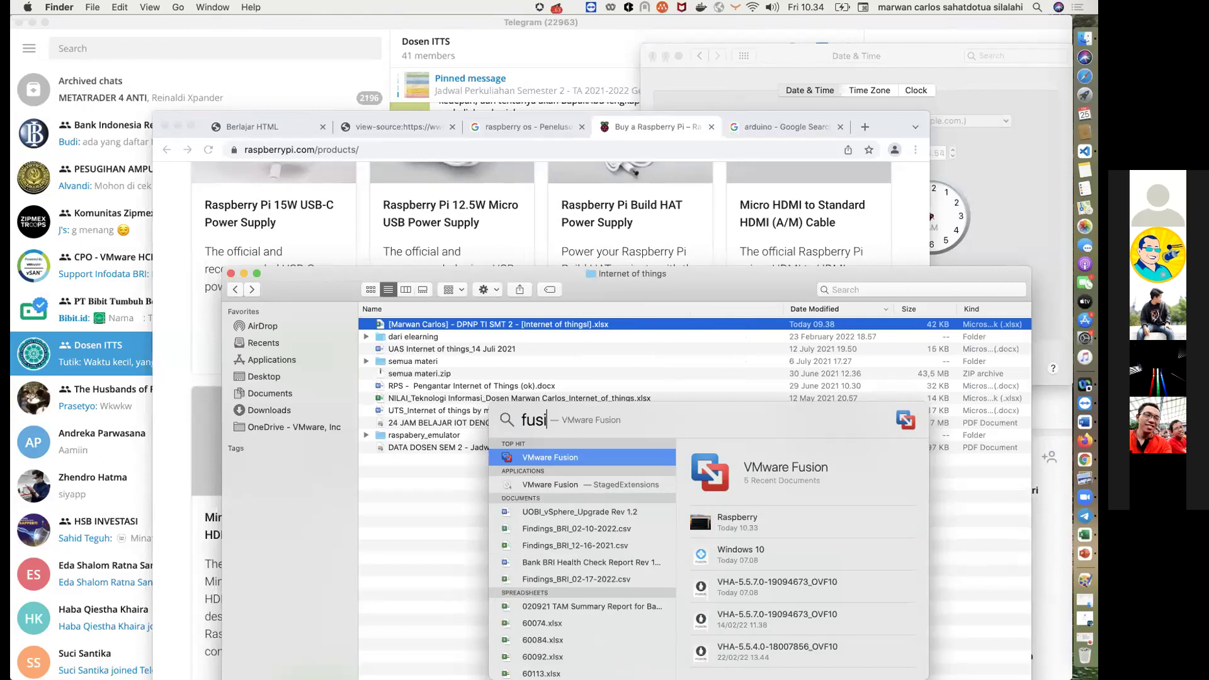
pyautogui.press('Return')
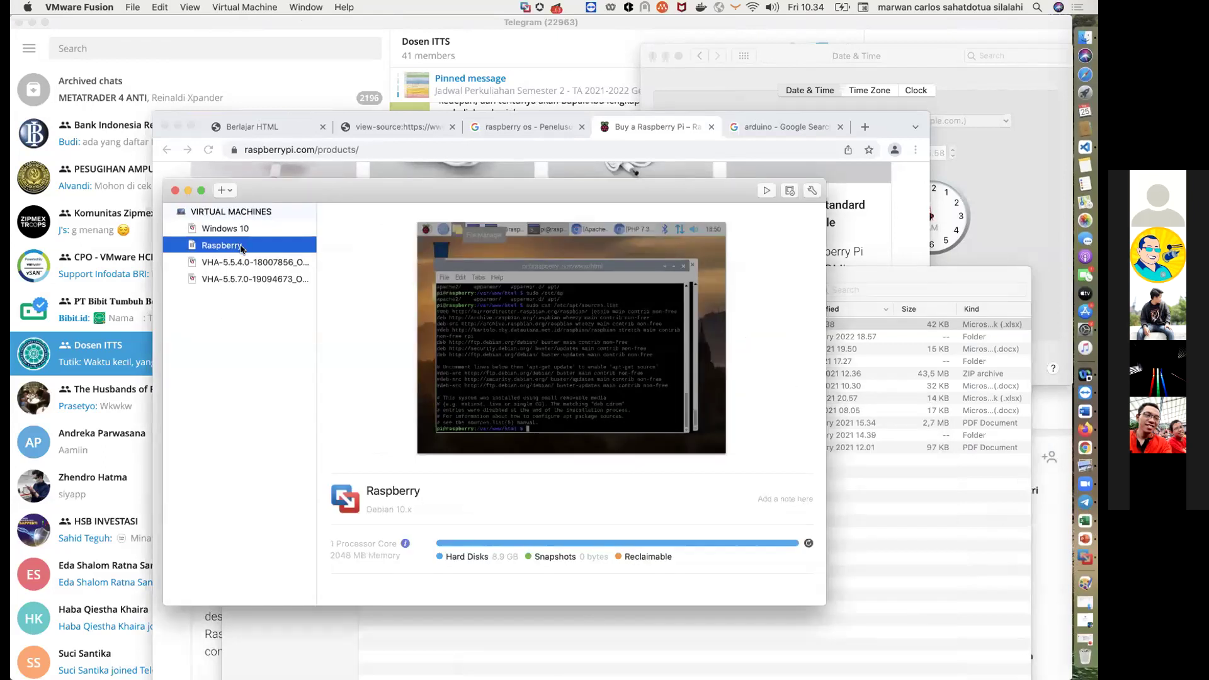
# - Resume the Raspberry VM from the library and open its Settings window
pyautogui.doubleClick(241, 249)
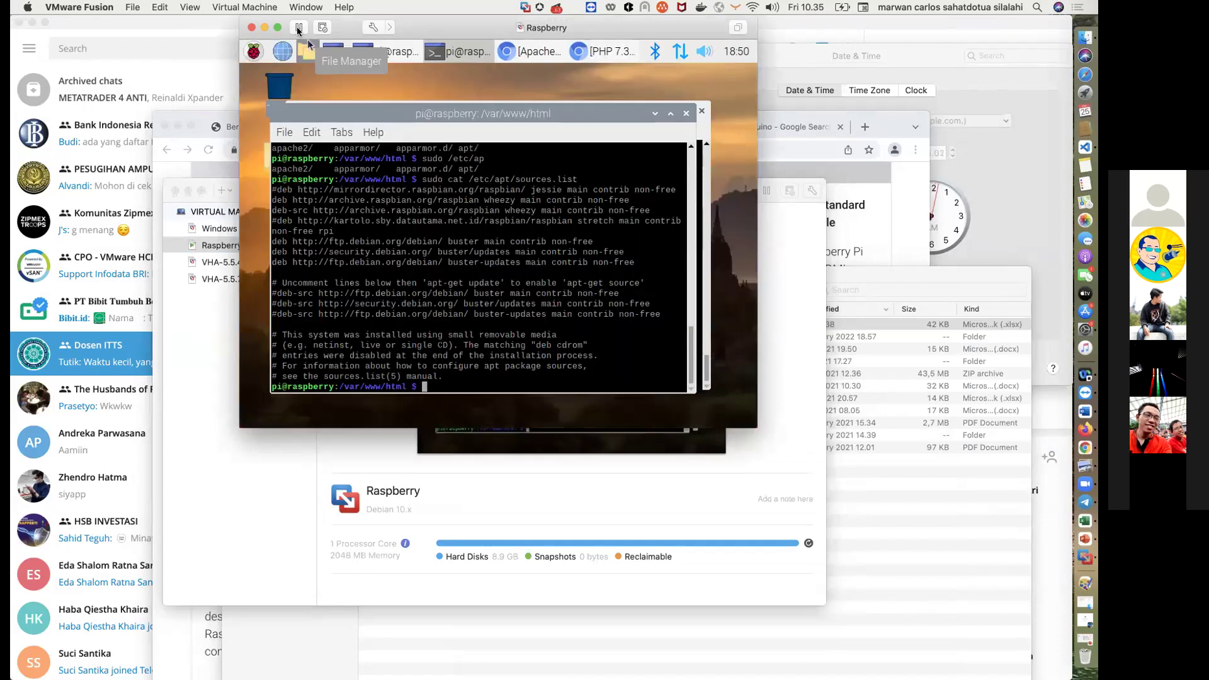
pyautogui.click(233, 8)
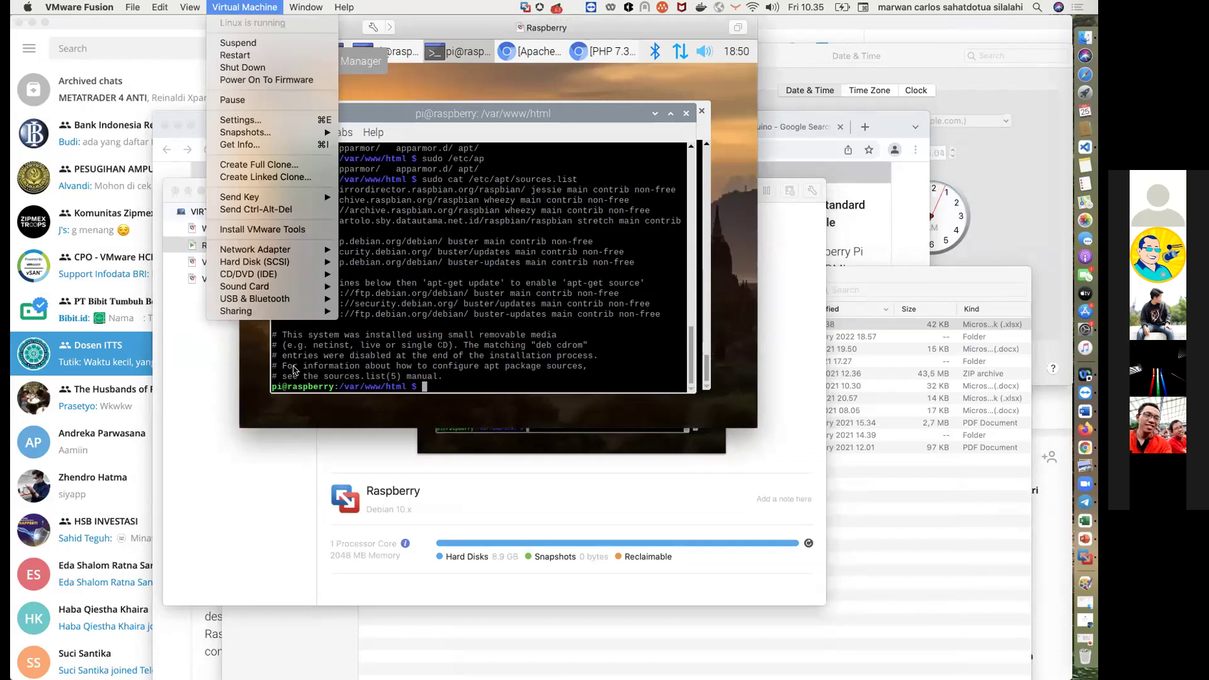
pyautogui.click(271, 121)
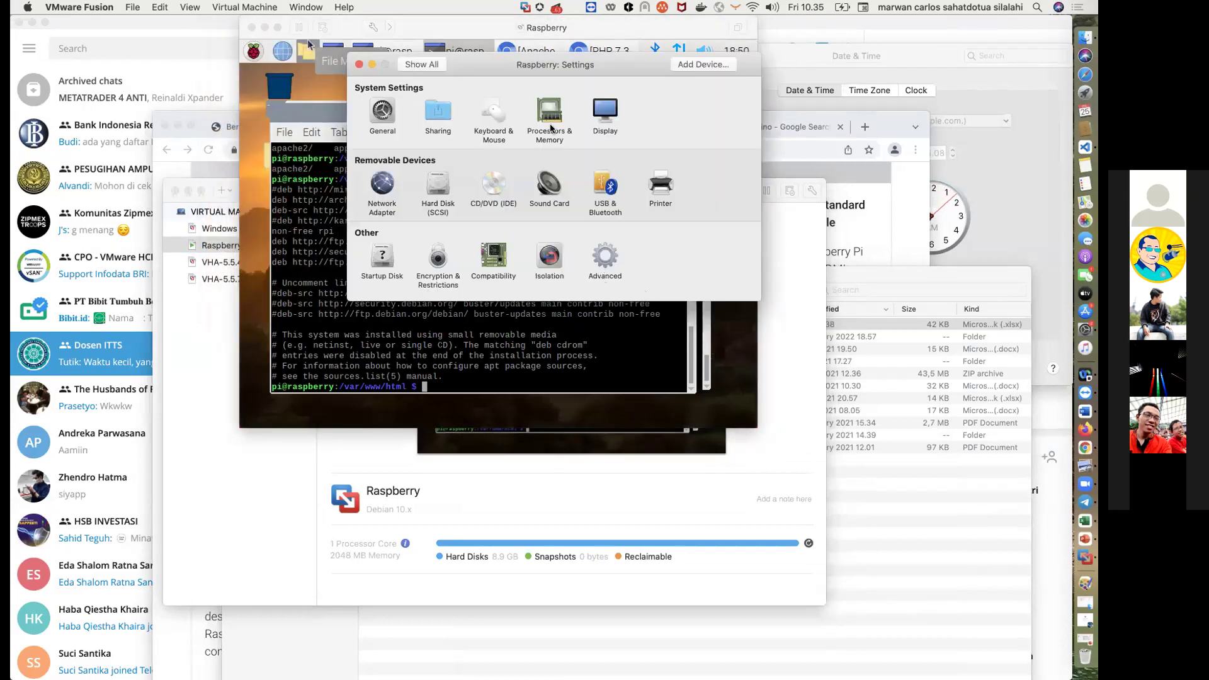
# - Compare the VM's 1-core, 2048 MB Processors & Memory settings with About This Mac, then close settings
pyautogui.click(549, 119)
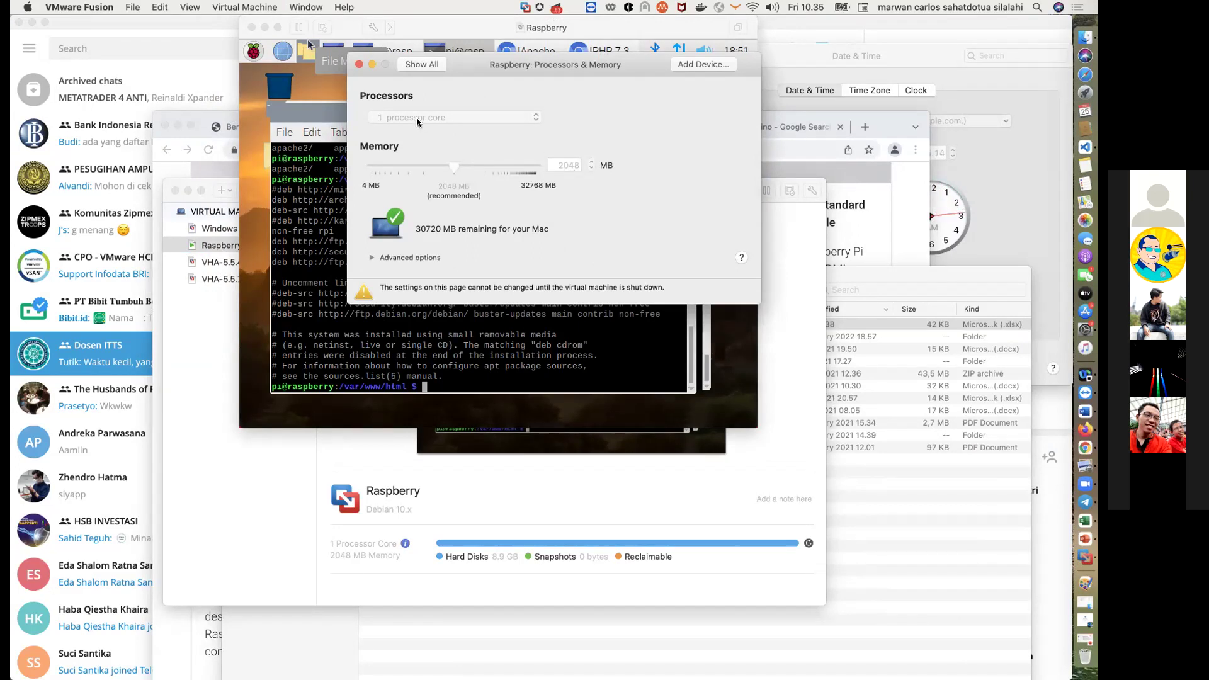
pyautogui.click(371, 259)
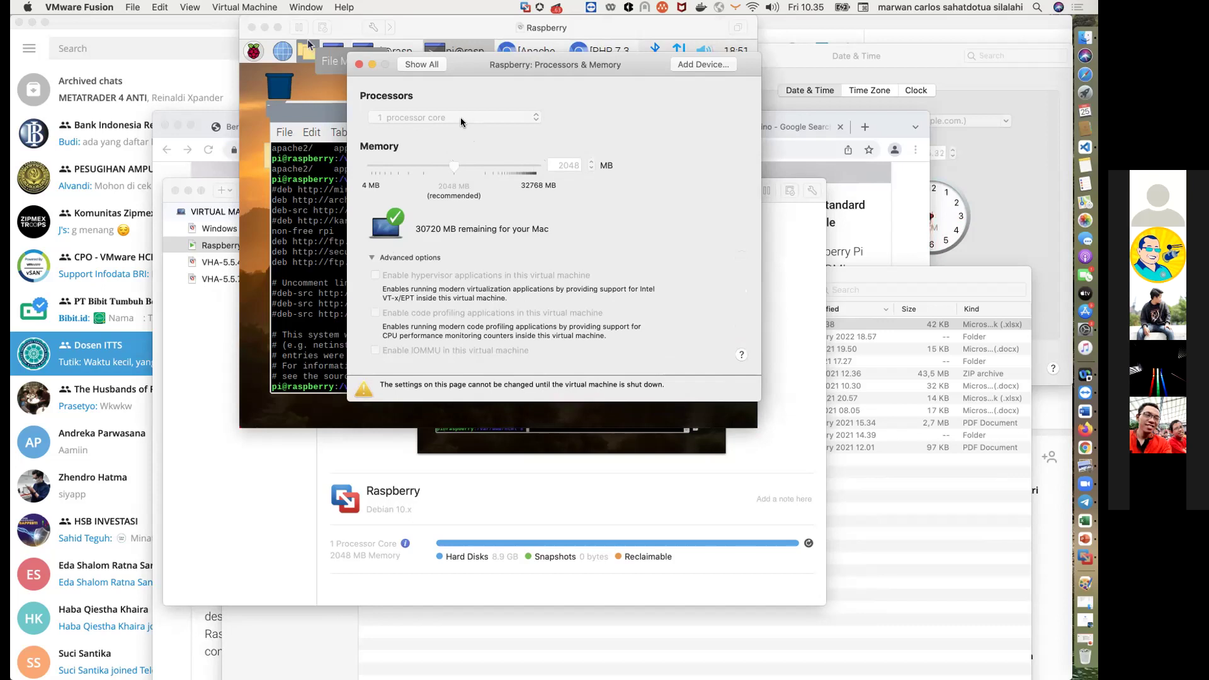
pyautogui.click(27, 7)
pyautogui.click(37, 23)
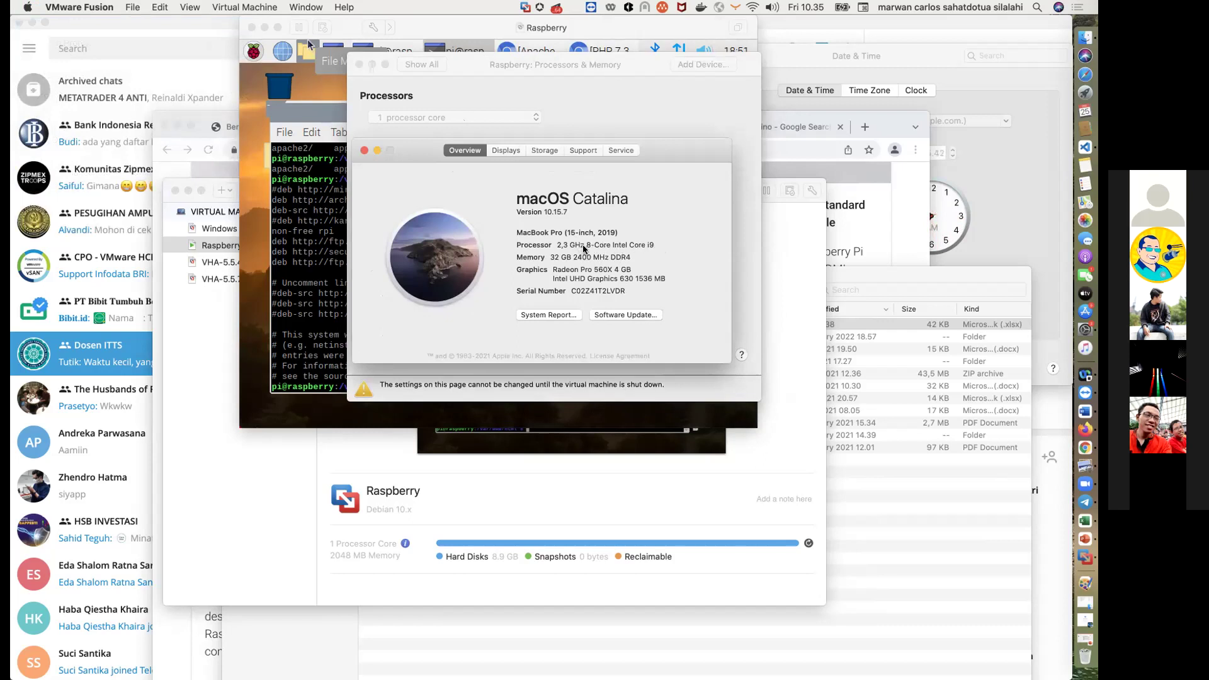
pyautogui.click(364, 151)
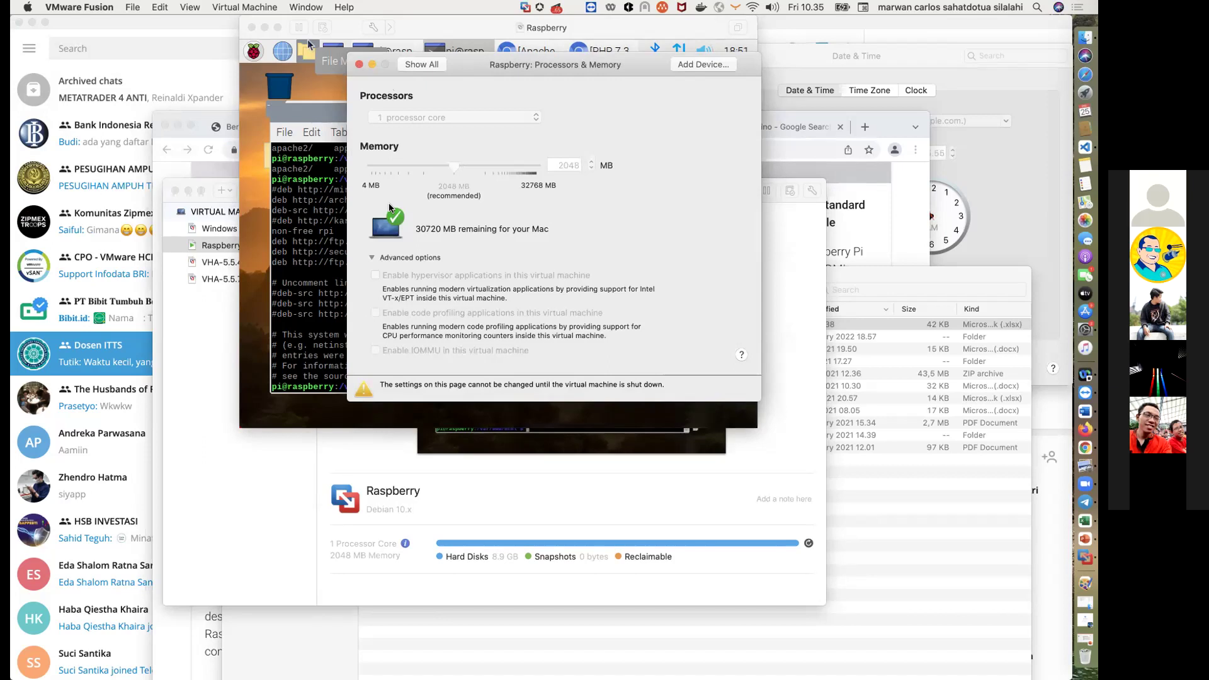
pyautogui.click(357, 65)
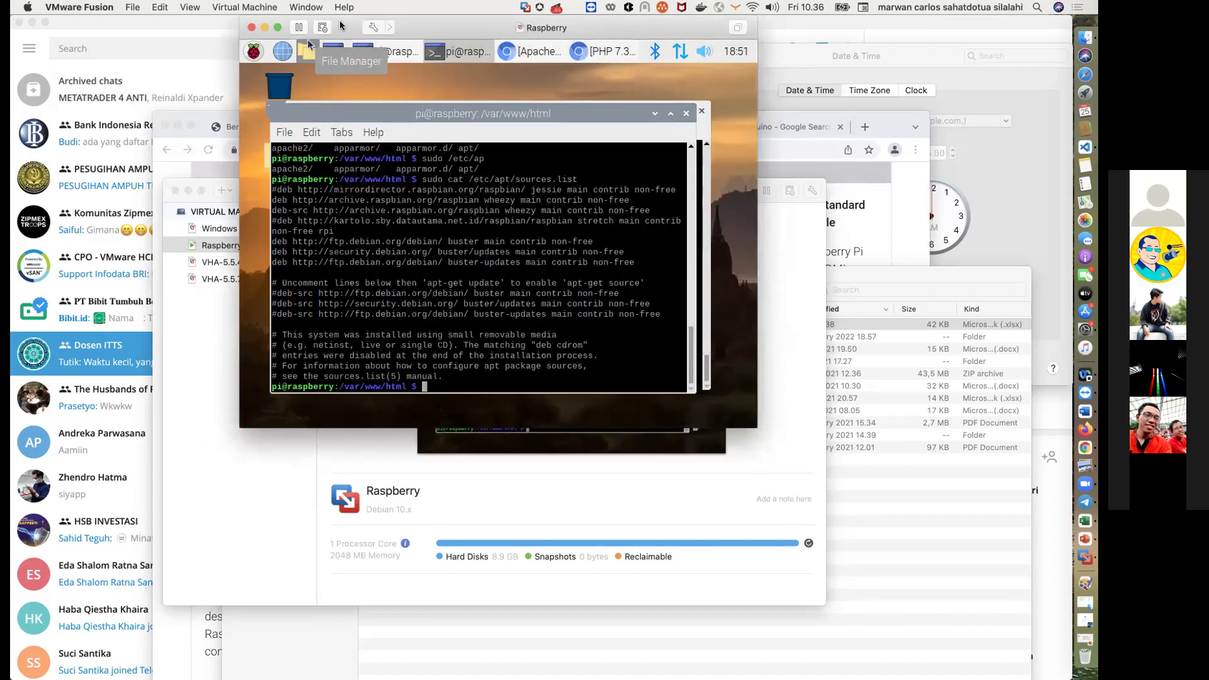
# - Show the Raspberry VM's 20.00 GB hard disk settings, then select the DATA DOSEN SEM 2 PDF in Finder
pyautogui.click(247, 7)
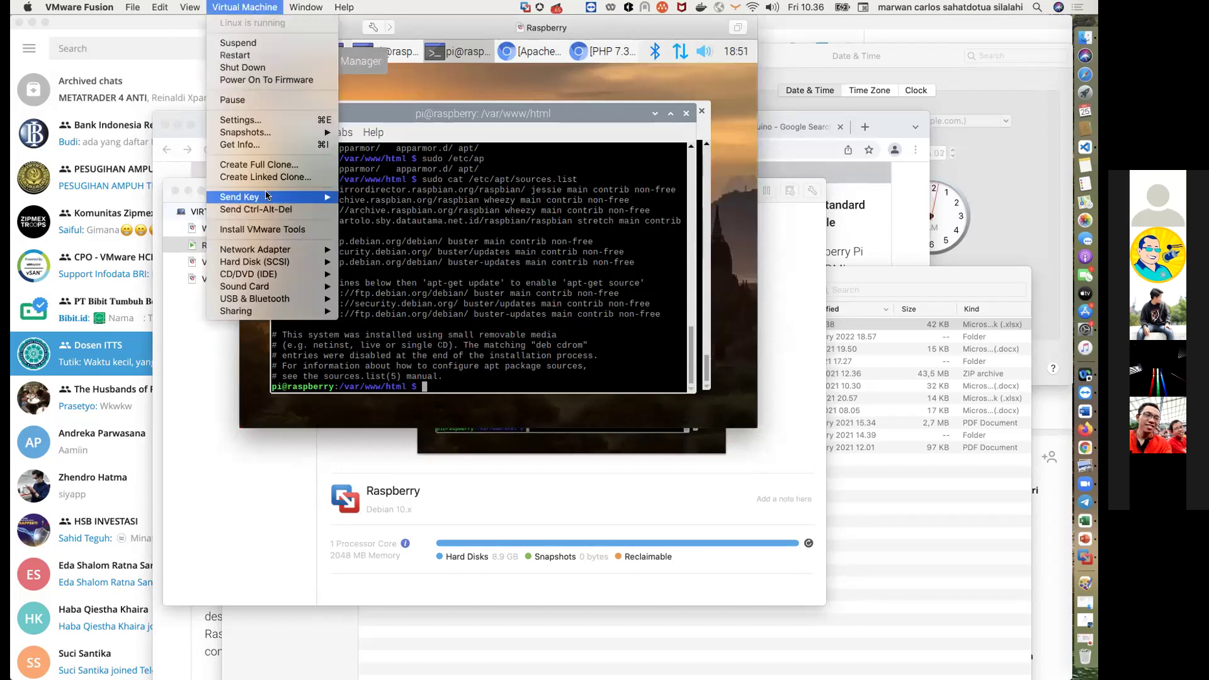
pyautogui.click(278, 118)
pyautogui.click(439, 189)
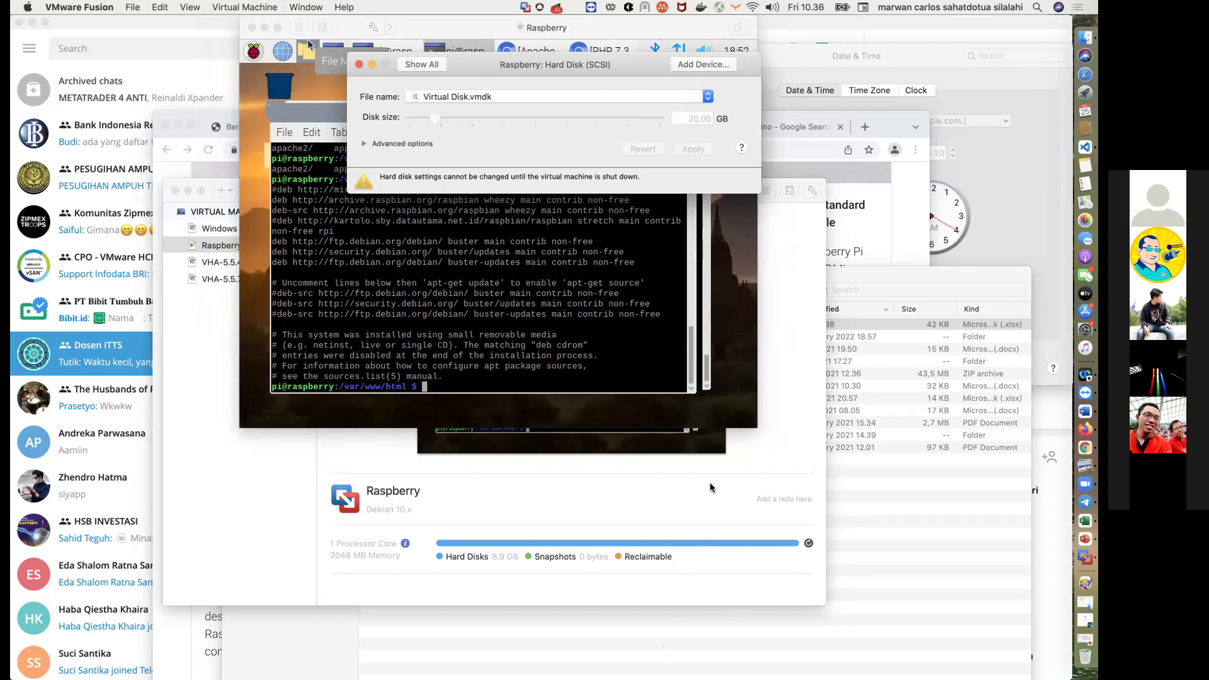
pyautogui.click(1084, 46)
pyautogui.click(710, 446)
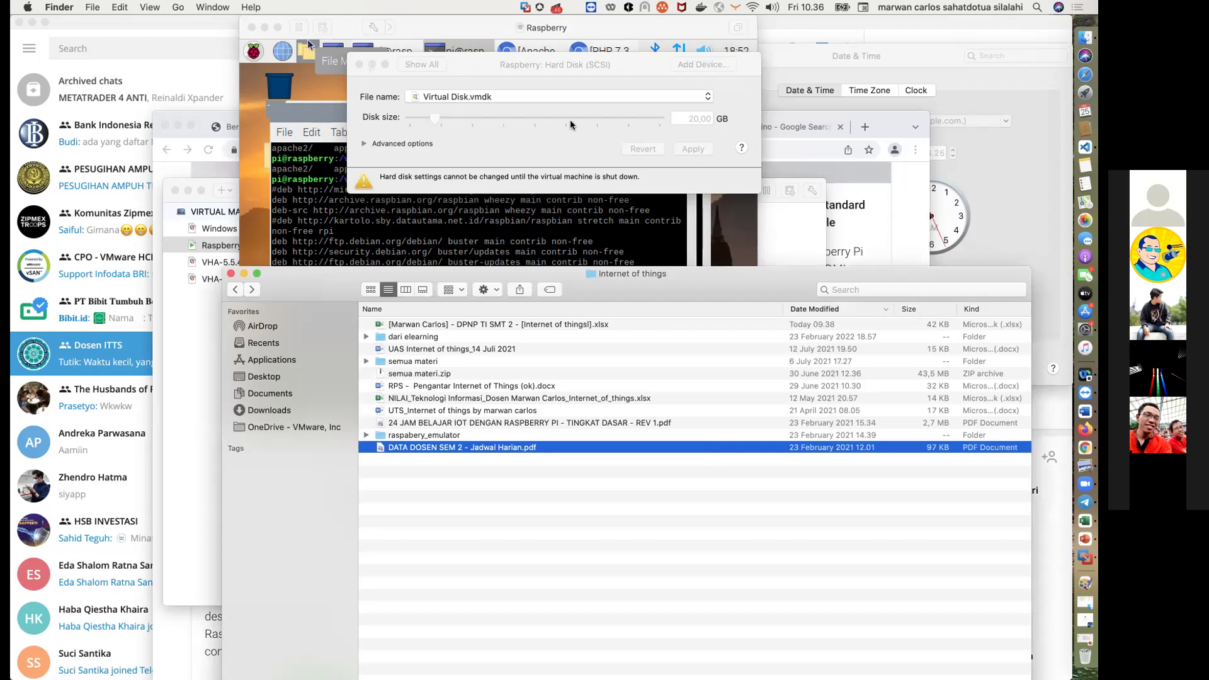
# - Peek into the dari elearning folder, select the RPS - Pengantar Internet of Things document, and return to hard disk settings
pyautogui.doubleClick(440, 335)
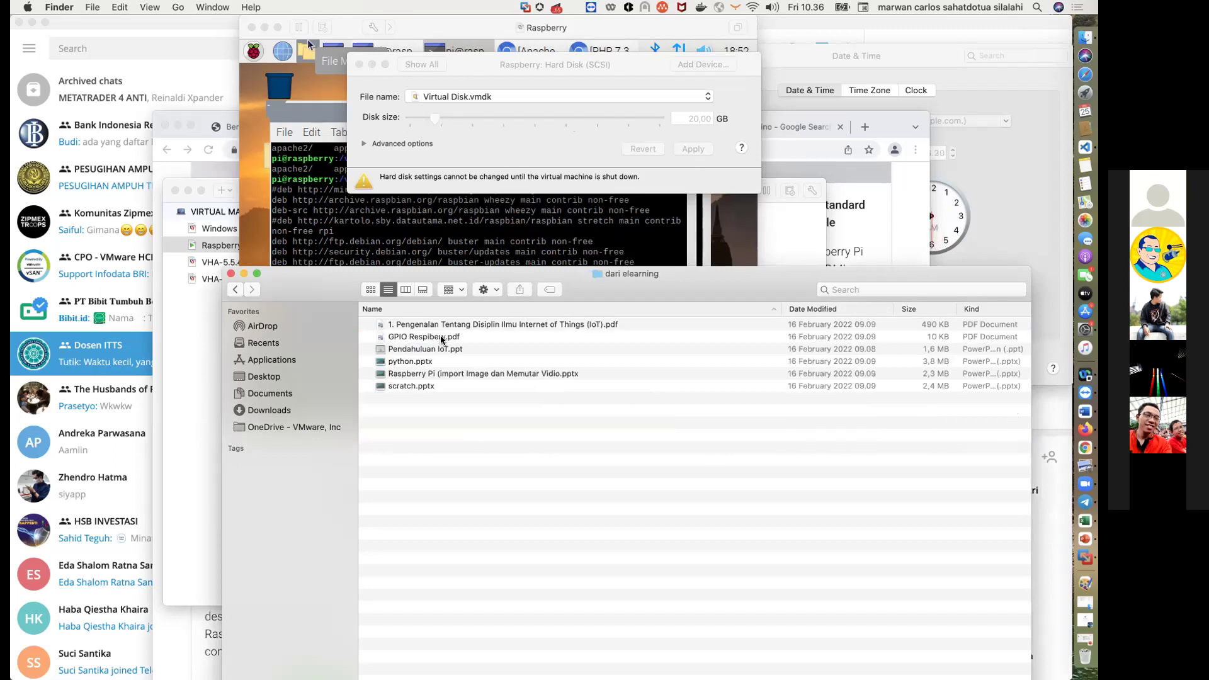
pyautogui.click(243, 290)
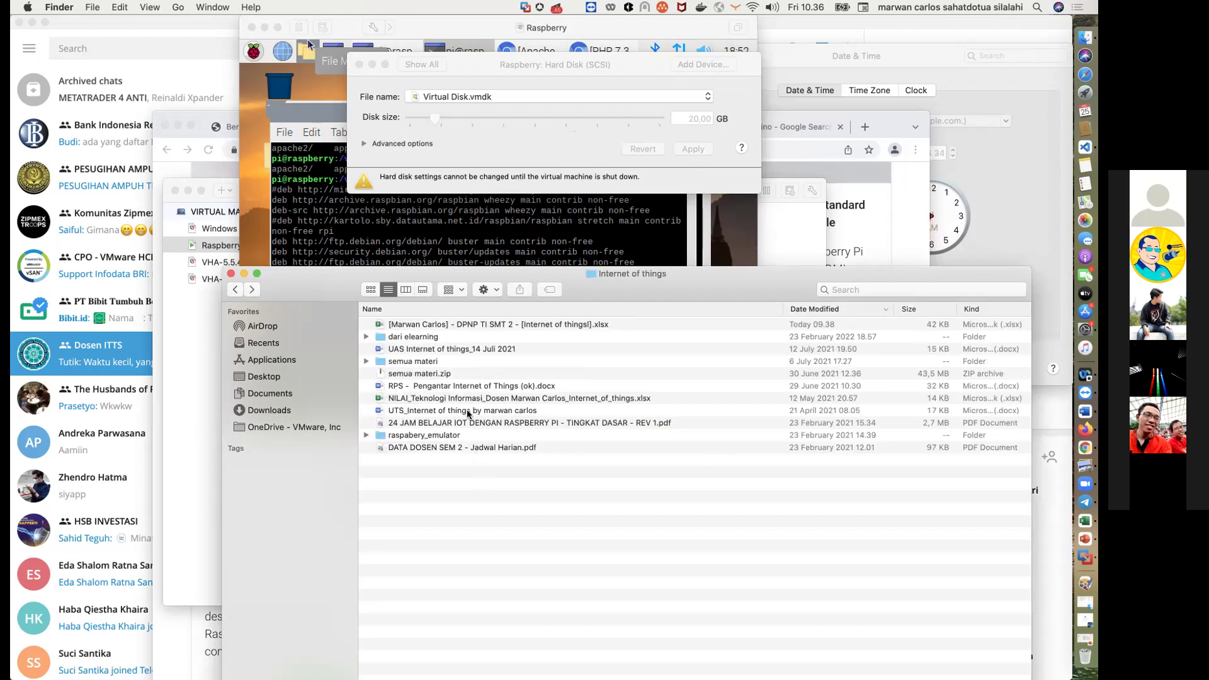
pyautogui.click(461, 386)
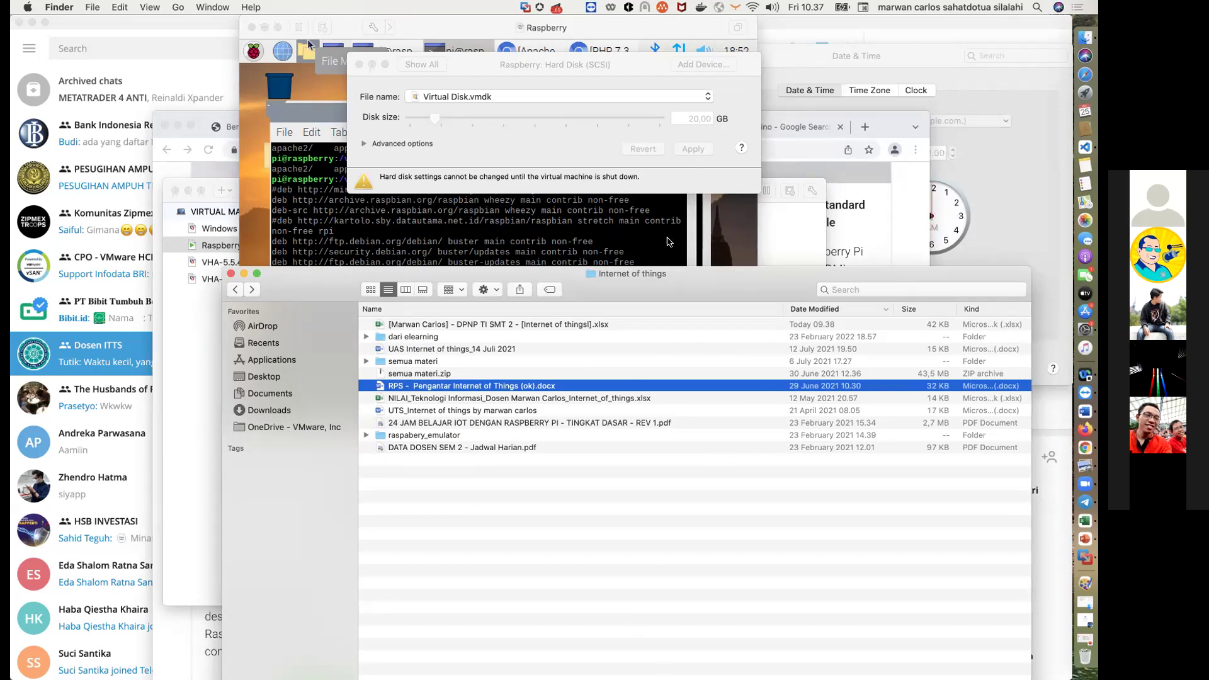
pyautogui.click(494, 69)
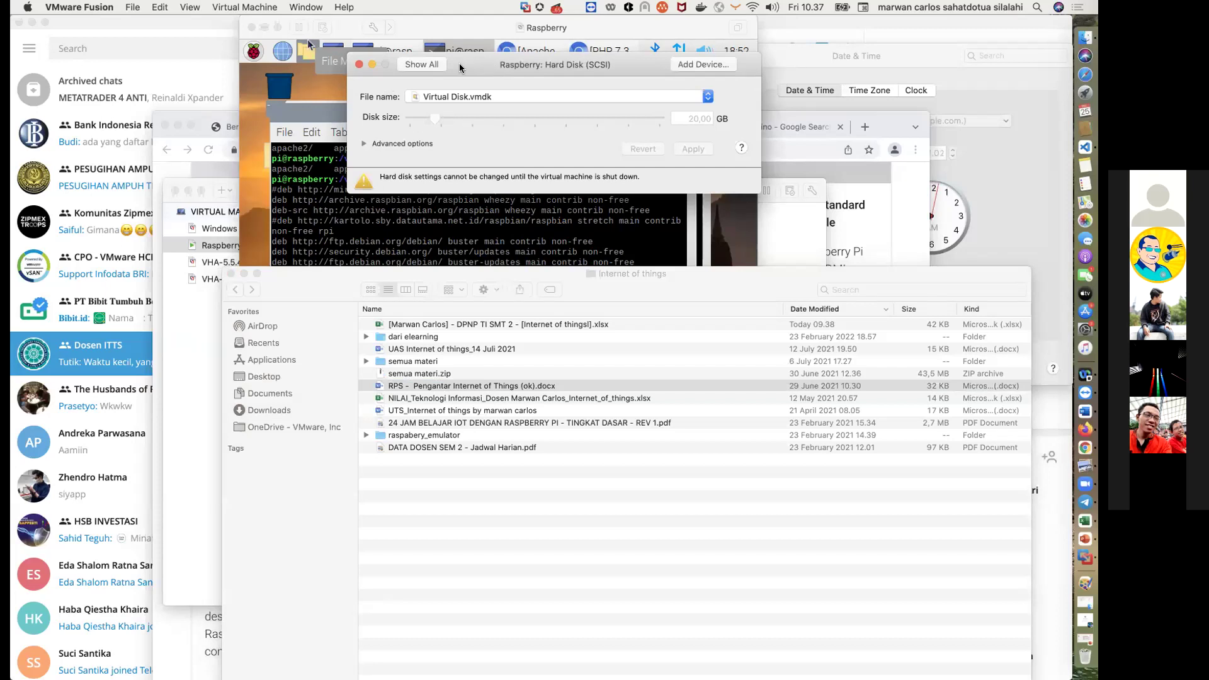
# - Close the Raspberry hard disk settings window, then hide the browser to show the desktop
pyautogui.click(359, 64)
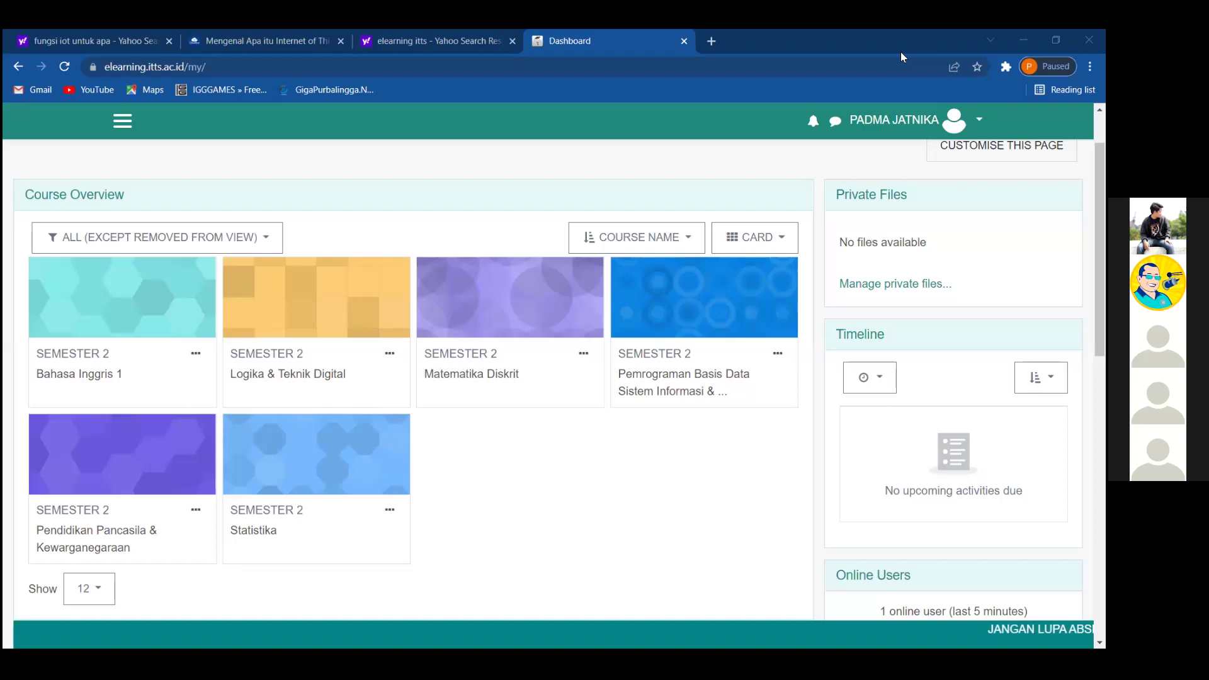
pyautogui.press('super+d')
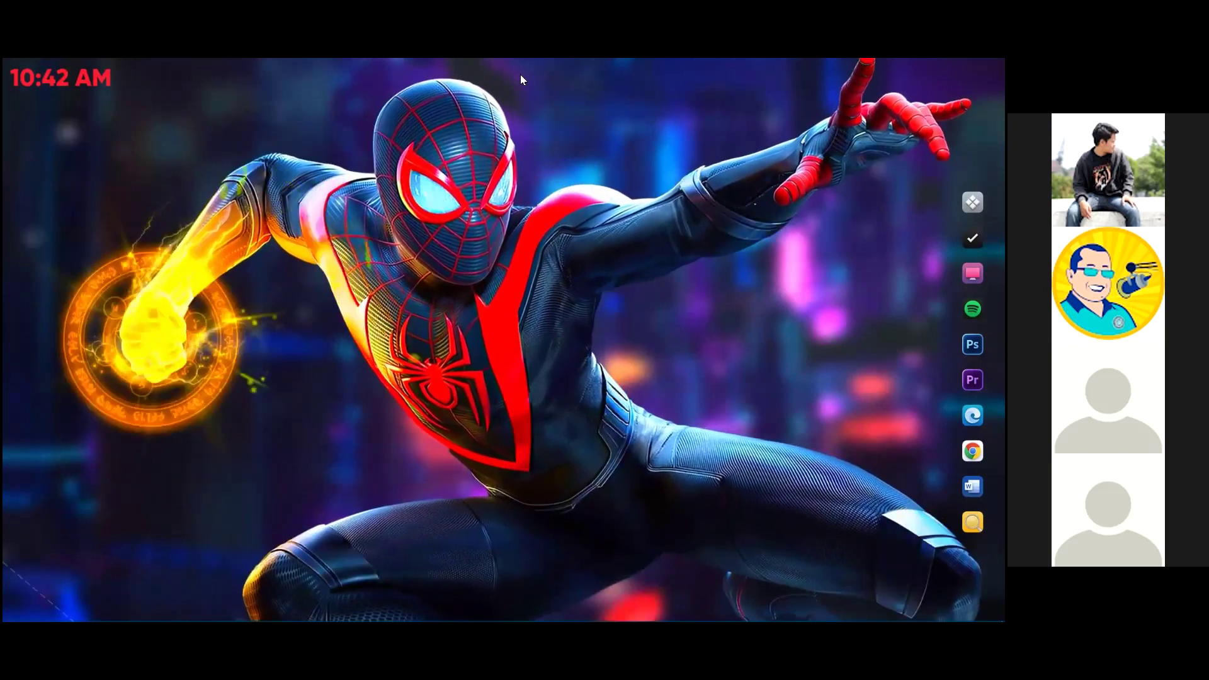
# - Launch Point Blank from Windows search and attempt login with the account password
pyautogui.rightClick(518, 133)
pyautogui.click(561, 185)
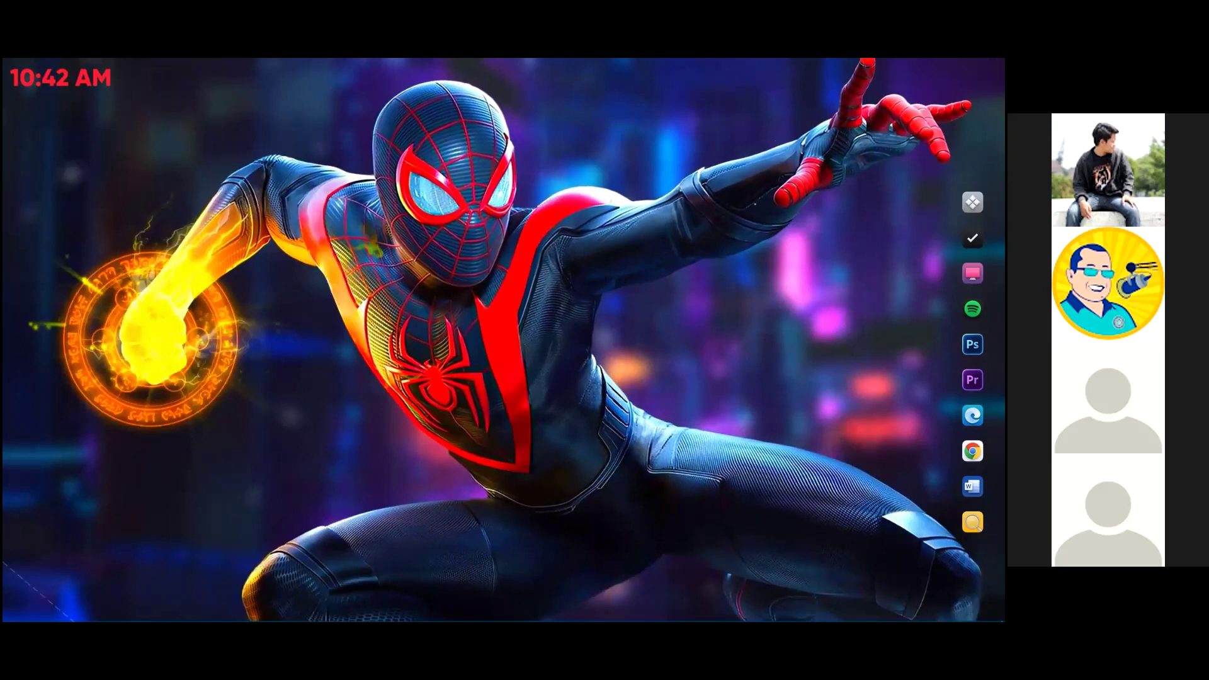
pyautogui.click(318, 606)
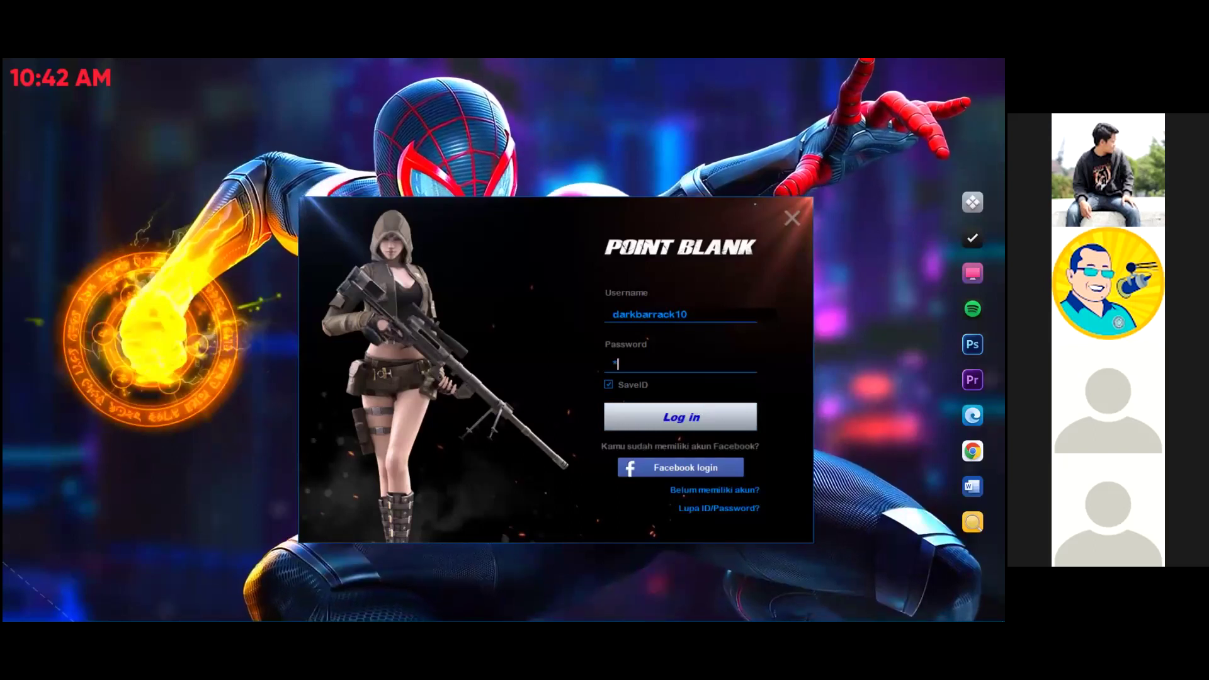
pyautogui.write('*********')
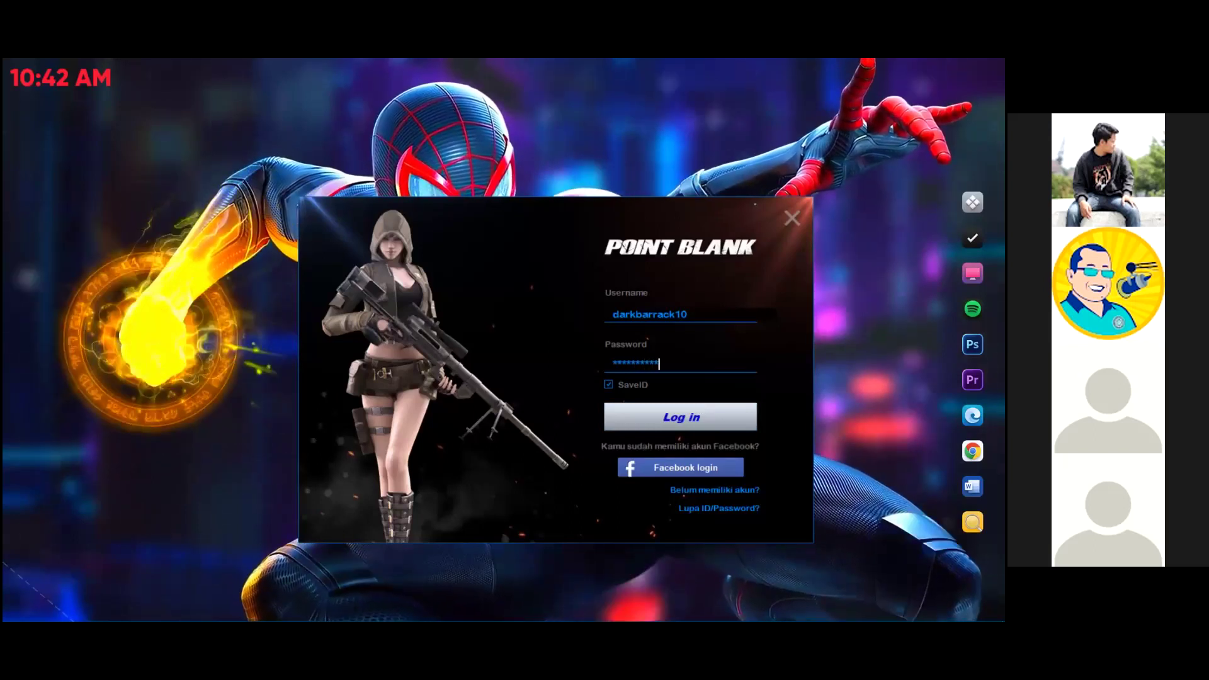
pyautogui.click(697, 404)
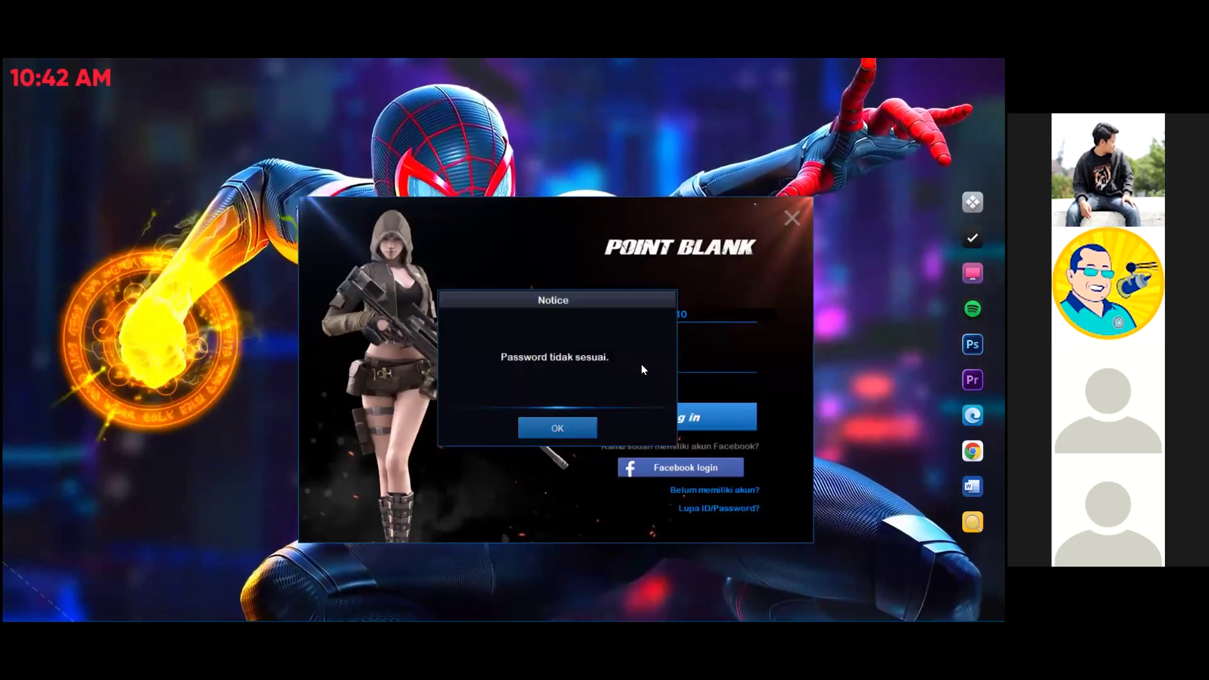
# - Dismiss the wrong-password notice and sign in with the re-entered account password
pyautogui.press('Return')
pyautogui.write('************')
pyautogui.press('Return')
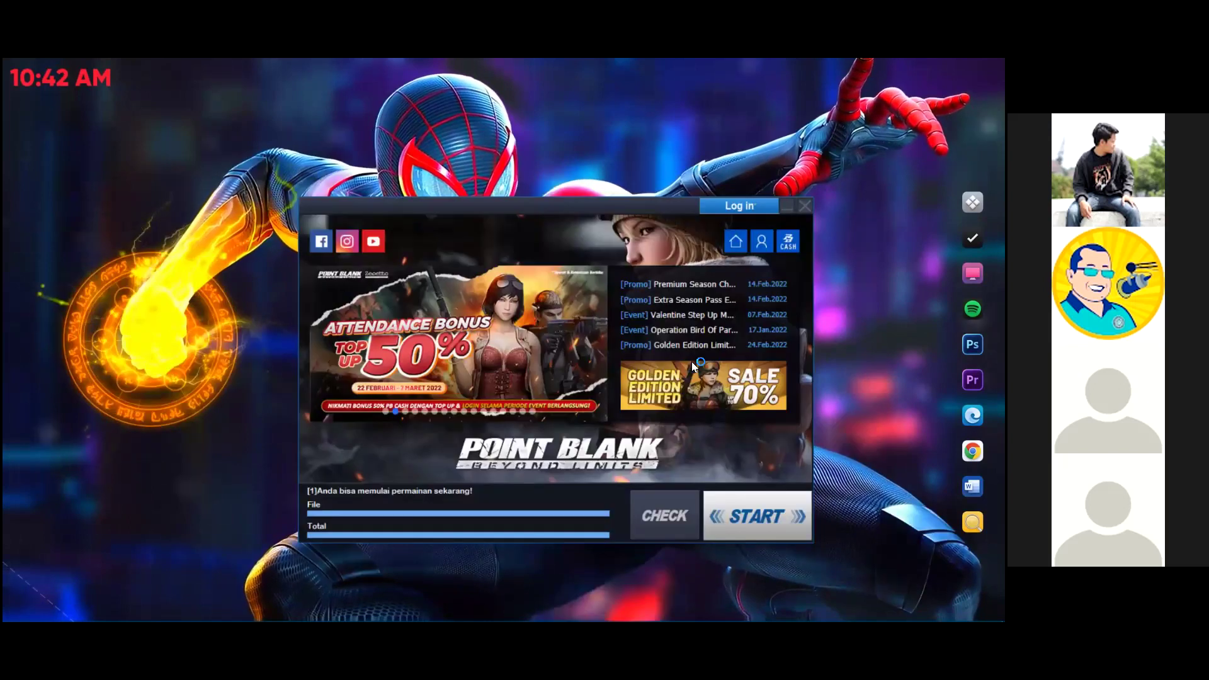